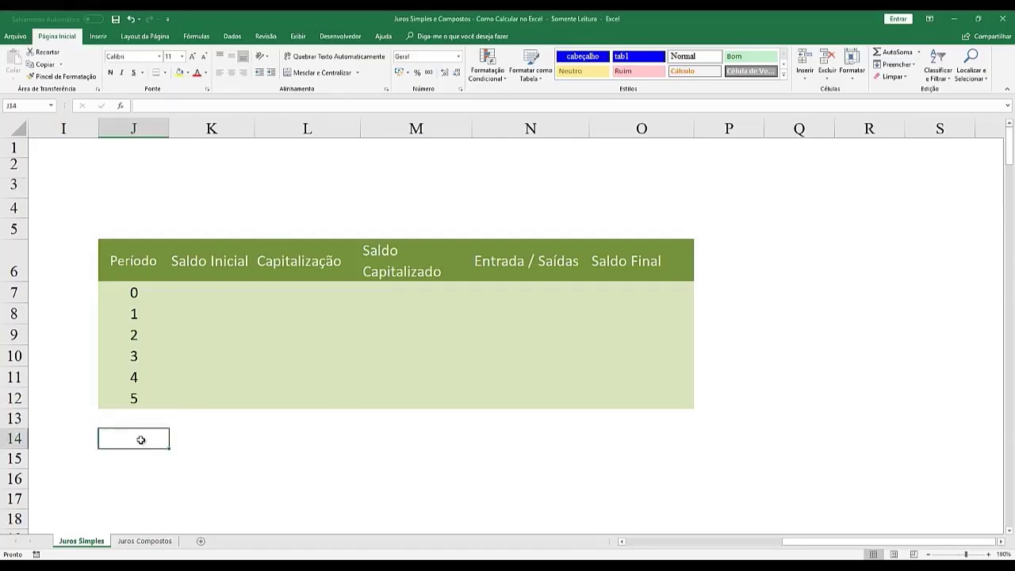
Step: Enter the 'Valor a investir:' label in J14 with the amount 1000 beside it in L14
text(Valor a investir:)
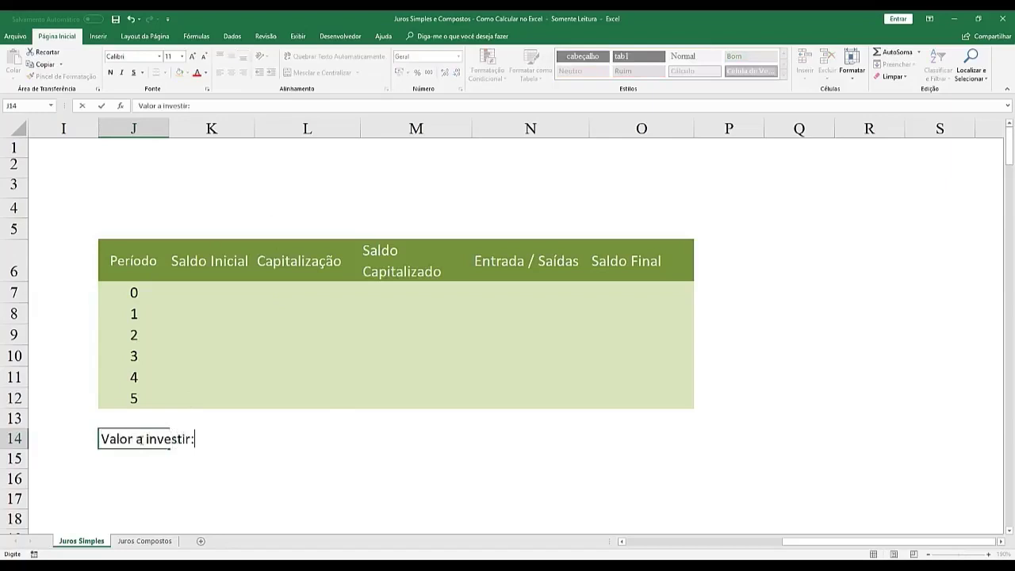
key(Return)
key(Right)
key(Right)
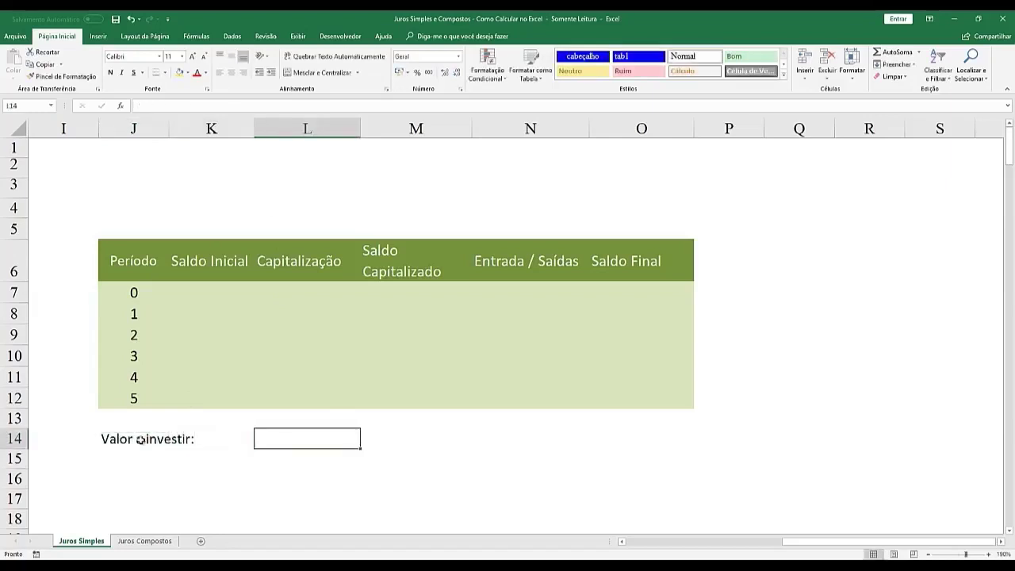
text(1000)
key(Return)
click(196, 298)
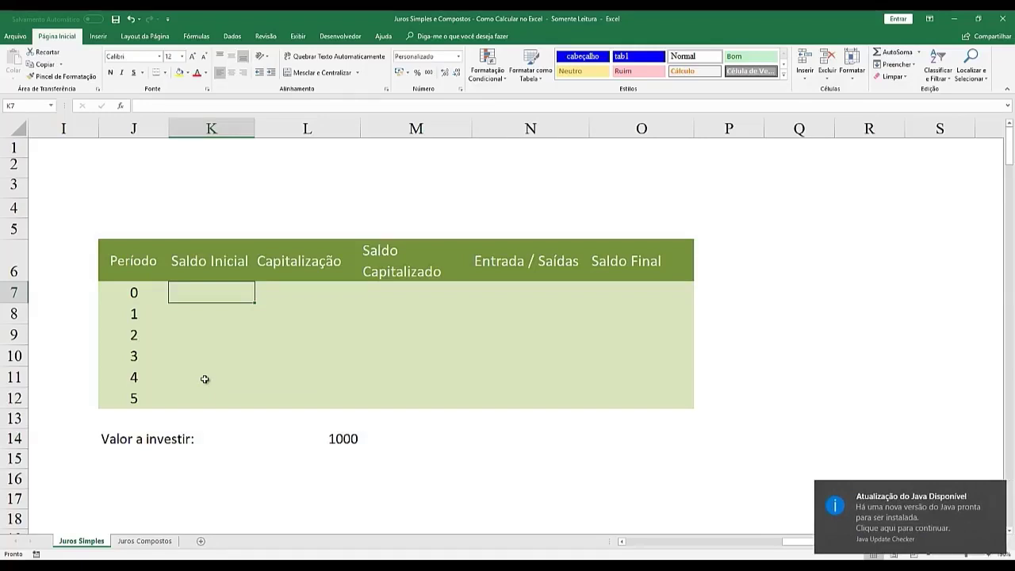
Step: Enter -1000 as the period-0 starting balance in K7
text(-1000)
key(Return)
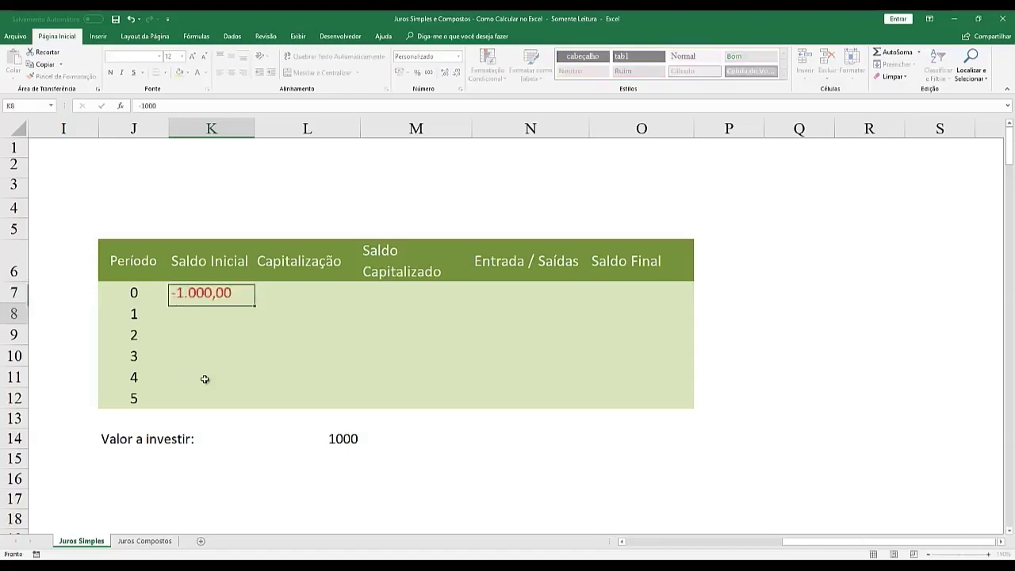
key(Up)
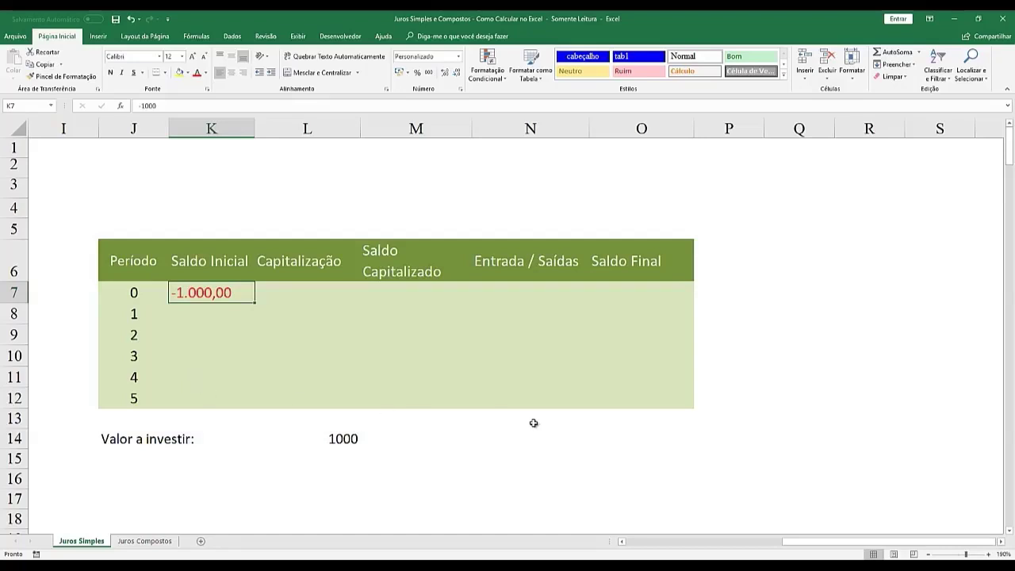
Step: Try a 1500 cash flow for period 5 in N12, then clear it again
click(622, 401)
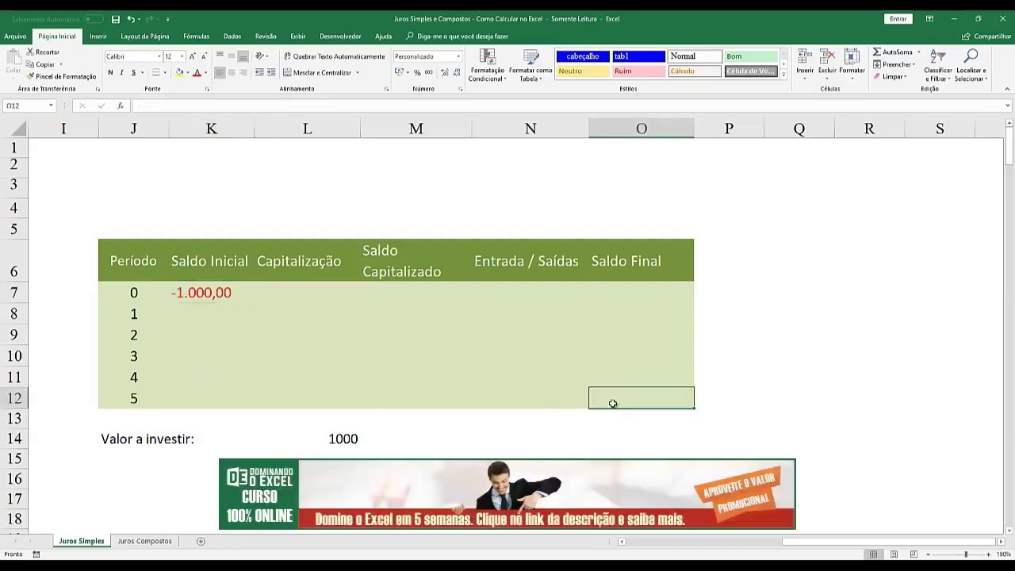
click(551, 394)
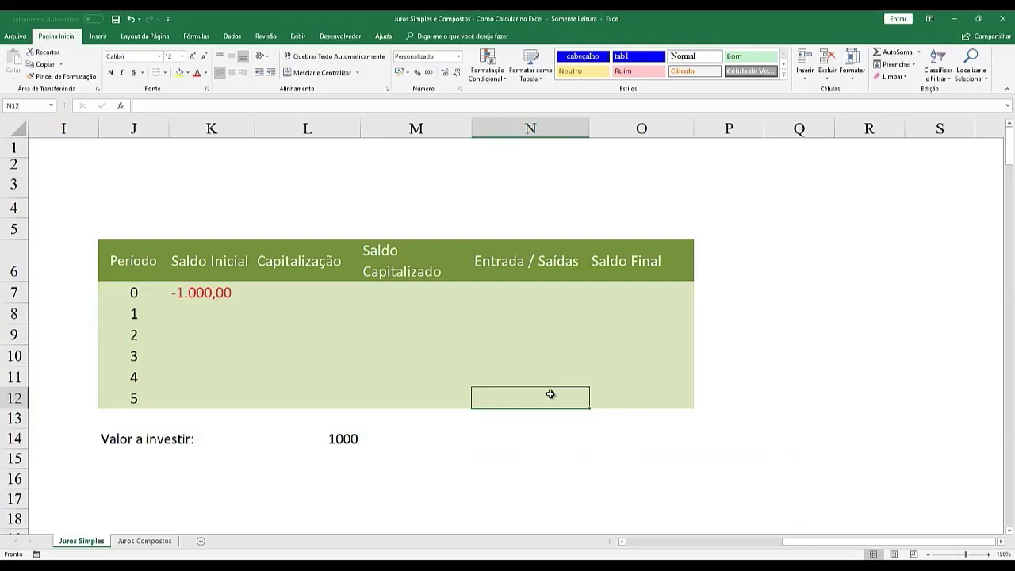
text(1500)
key(Return)
click(550, 394)
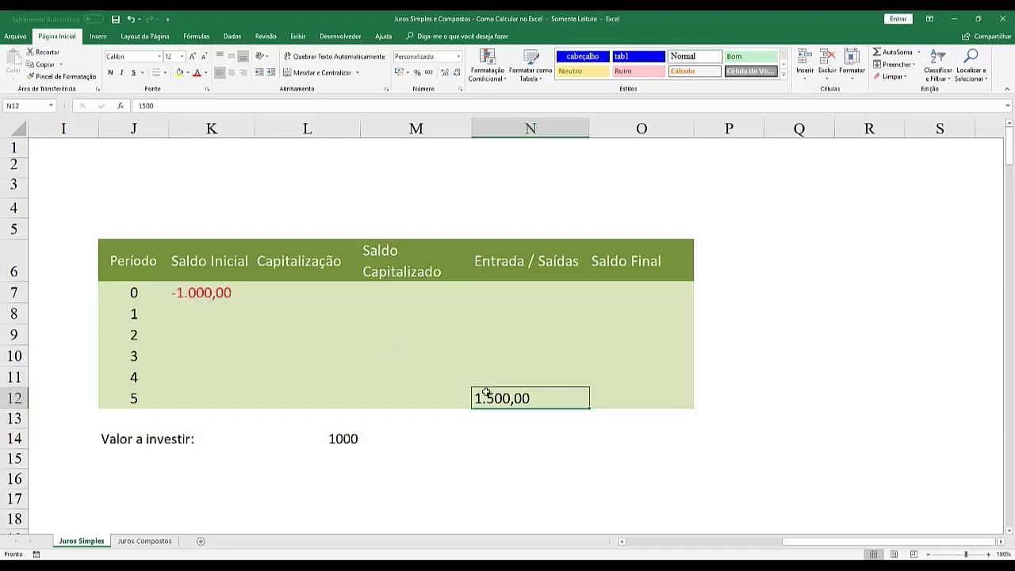
click(207, 295)
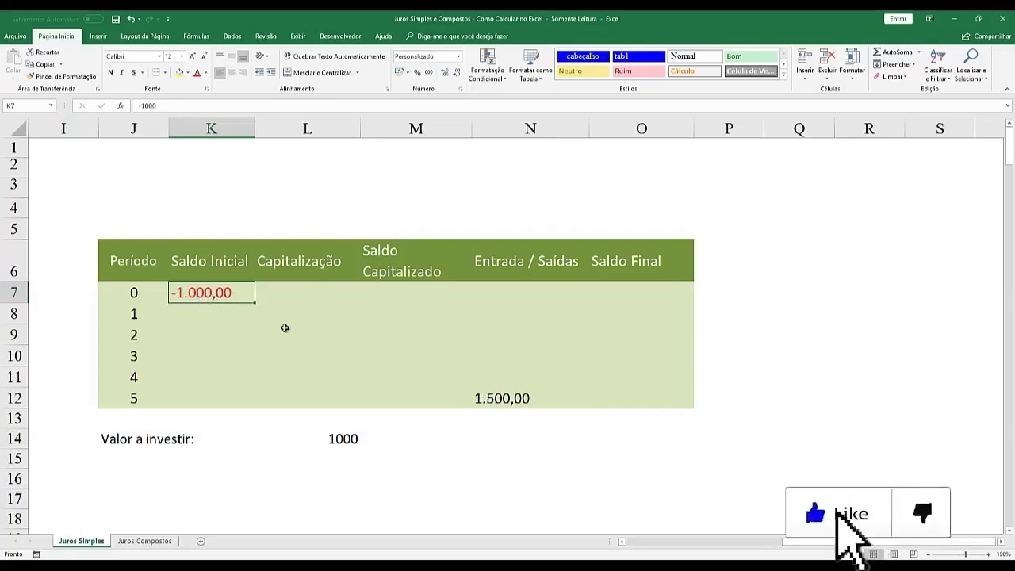
click(492, 396)
key(Delete)
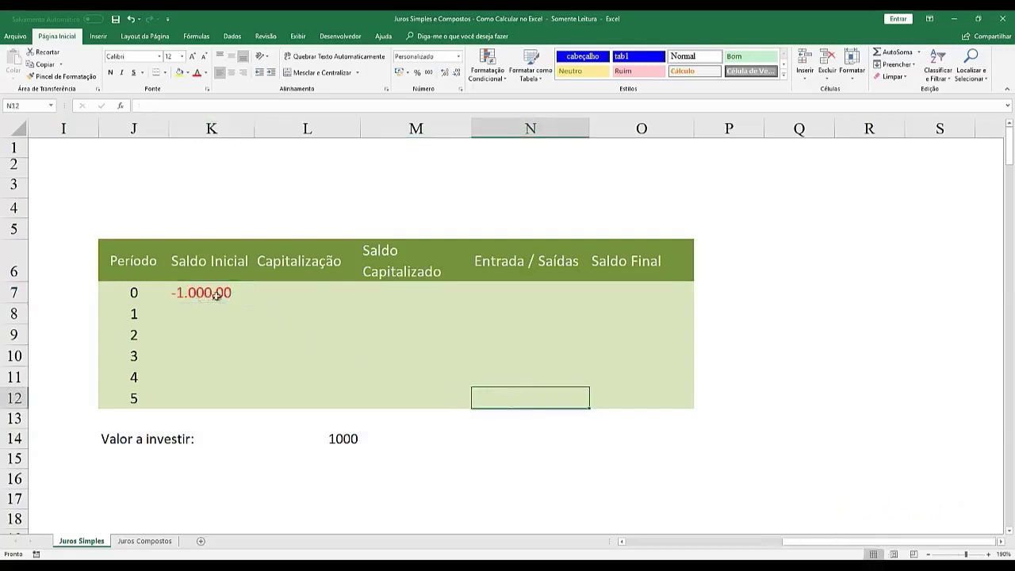
click(216, 295)
Step: Retype the period-0 starting balance in K7 as a positive 1.000
text(1.000)
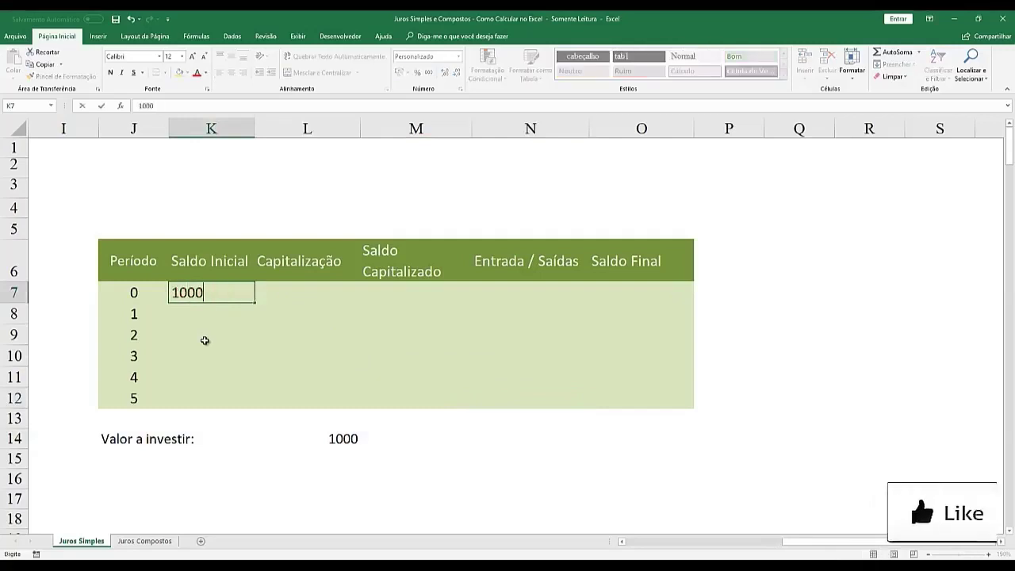
key(Return)
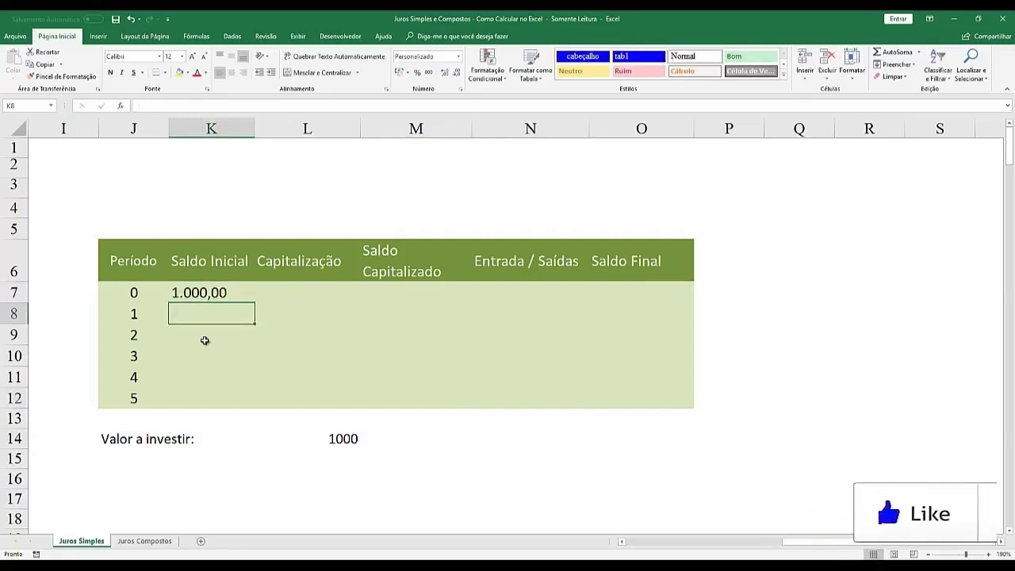
key(Right)
key(Up)
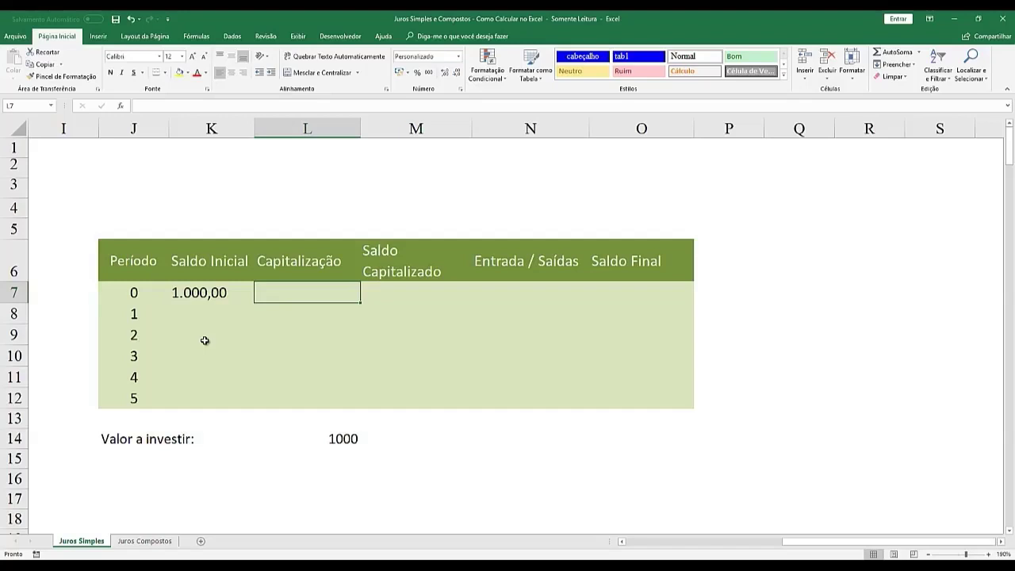
Step: Link period 0's Saldo Final in O7 to its starting balance with =K7
key(Right)
key(Right)
key(Right)
text(=)
key(Left)
key(Left)
key(Left)
key(Left)
key(Return)
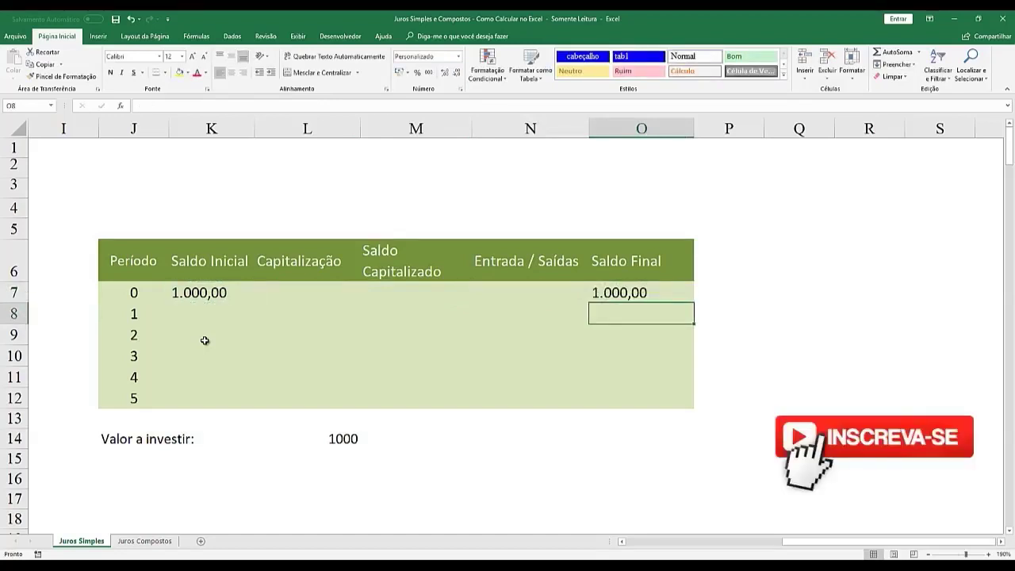
key(Left)
key(Left)
key(Left)
key(Left)
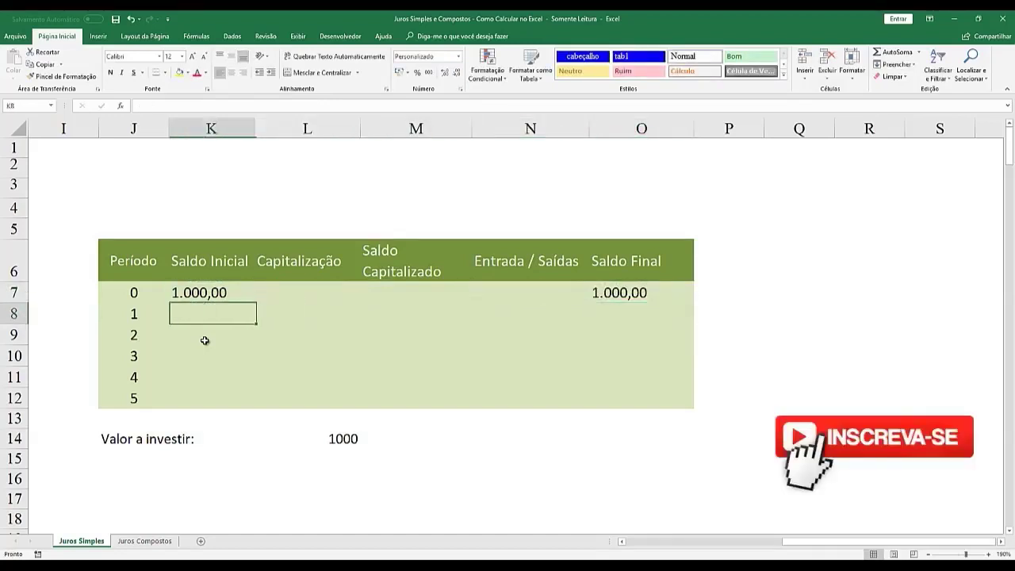
Step: Set period 1's starting balance in K8 to =O7, the period-0 final balance
text(=)
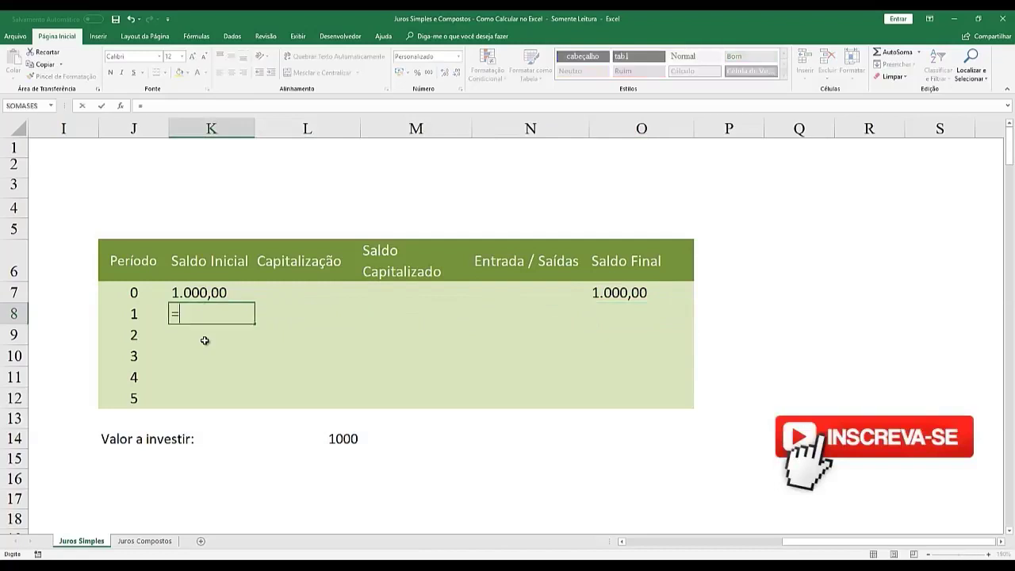
key(Right)
key(Right)
key(Right)
key(Right)
key(Right)
key(Left)
key(Up)
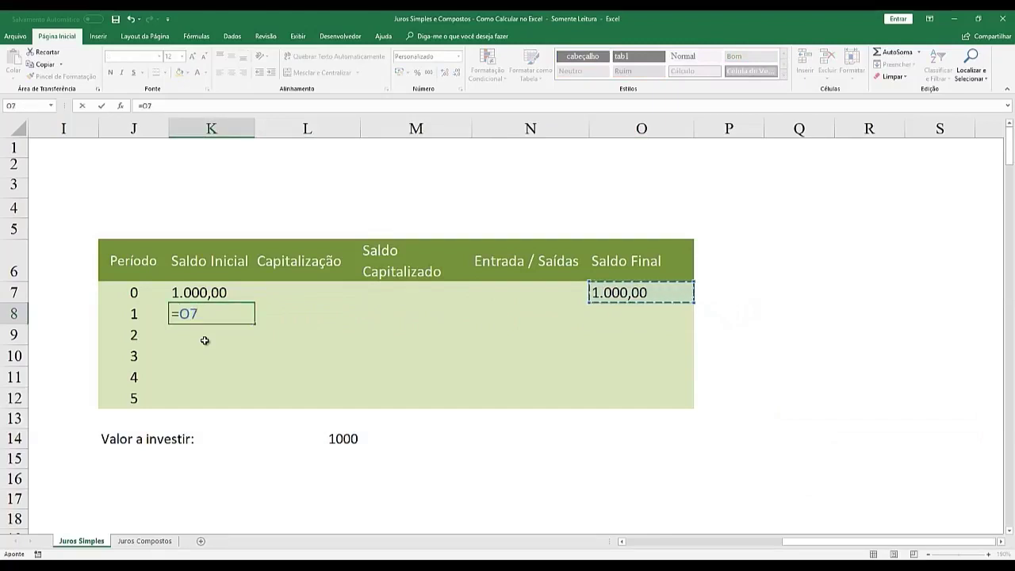
key(Return)
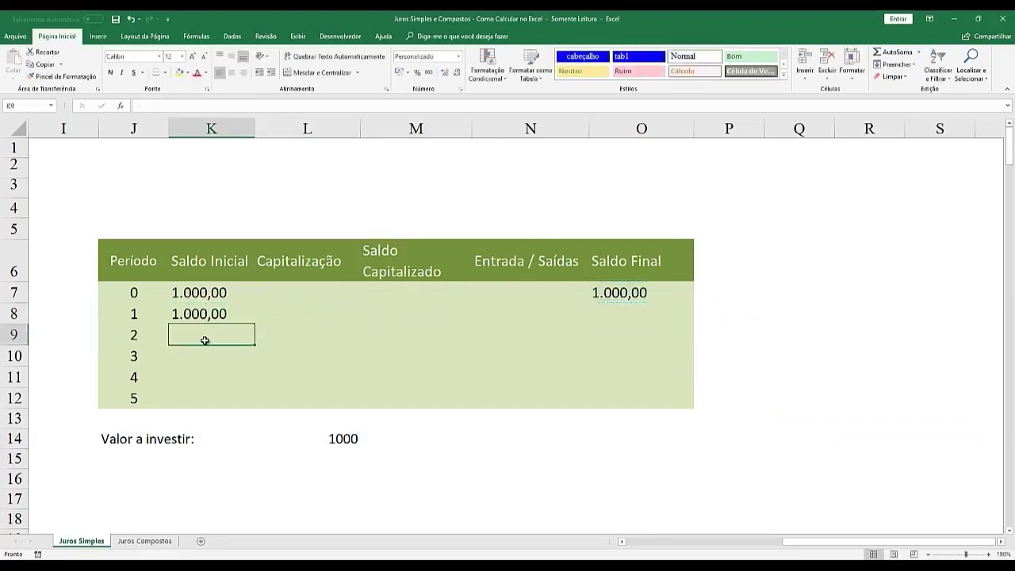
key(Up)
Step: Enter the capitalisation formula =$K$7*10% in L8, giving 100,00
key(Right)
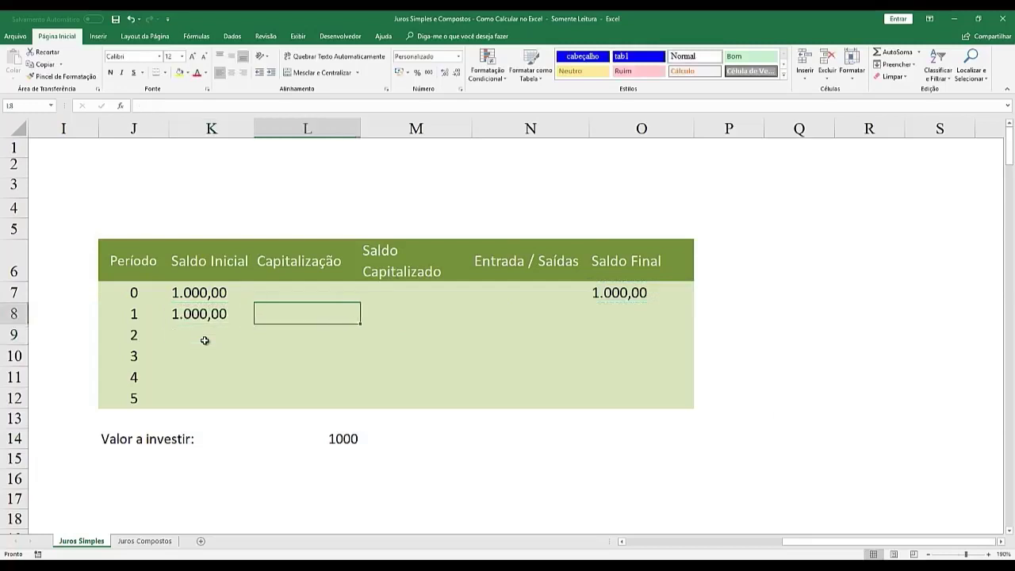
text(=)
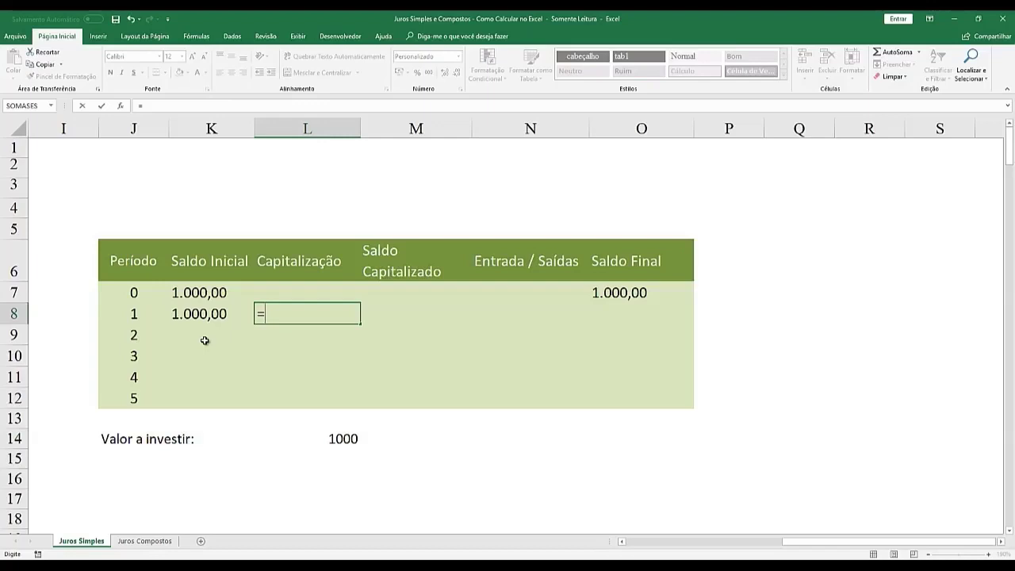
key(Up)
key(Left)
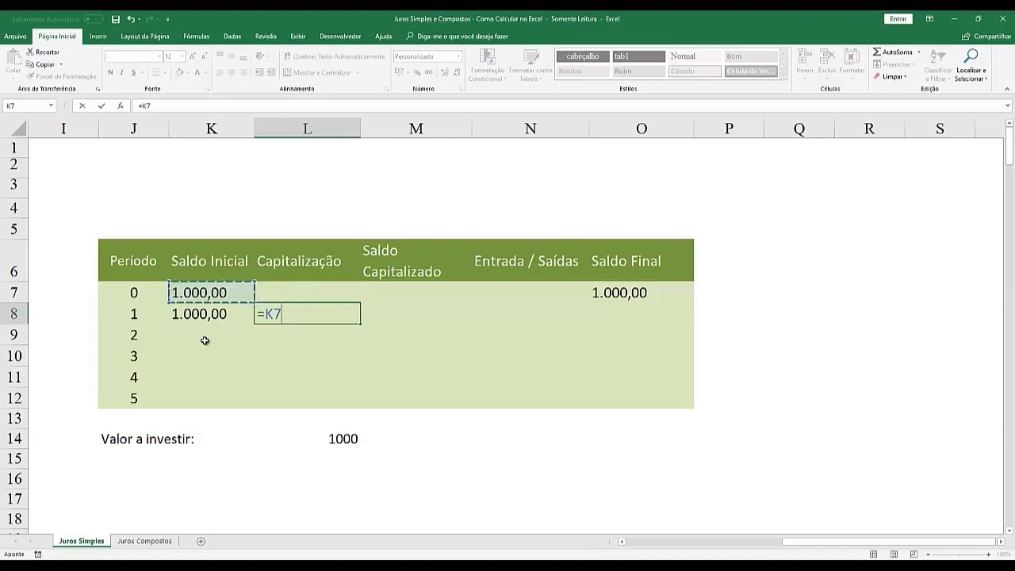
text(*10%)
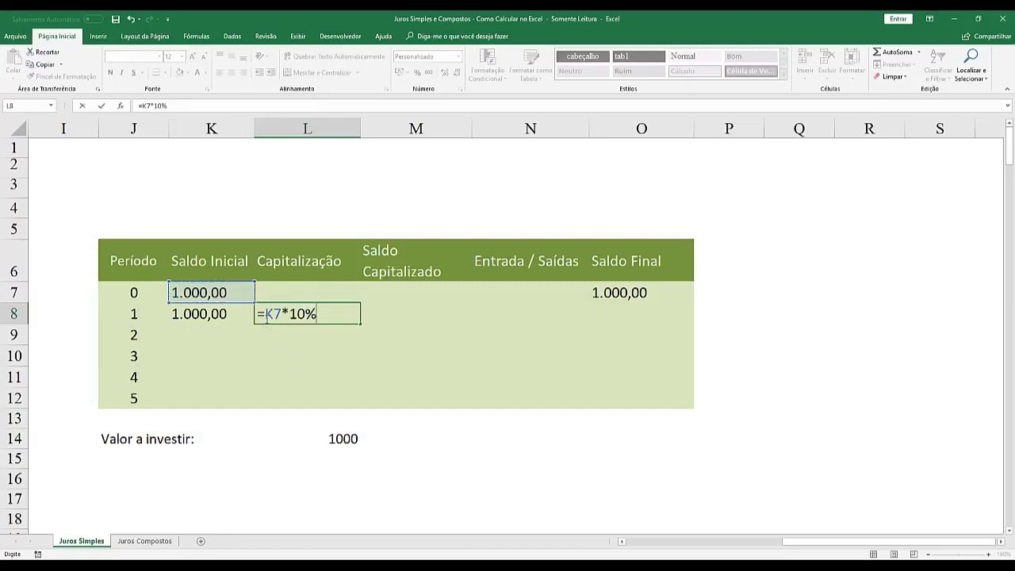
drag(266, 314, 283, 314)
key(F4)
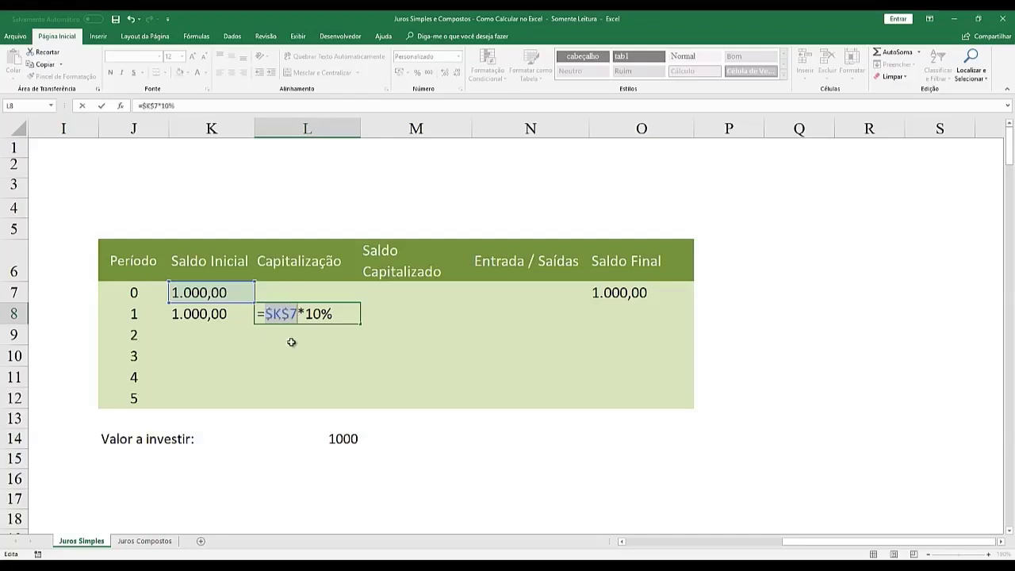
key(Return)
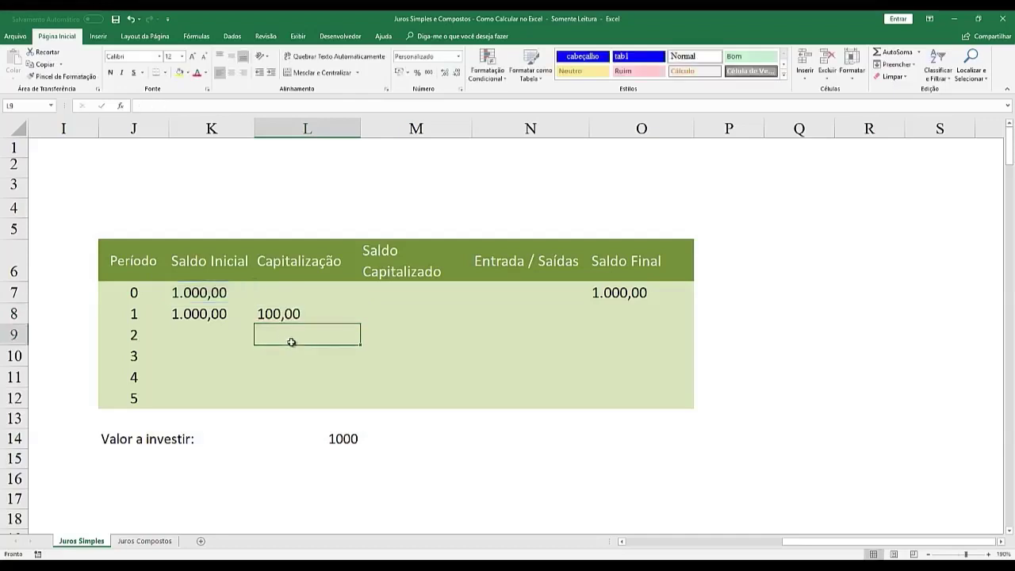
Step: Compute period 1's Saldo Capitalizado in M8 as starting balance plus capitalisation
click(393, 313)
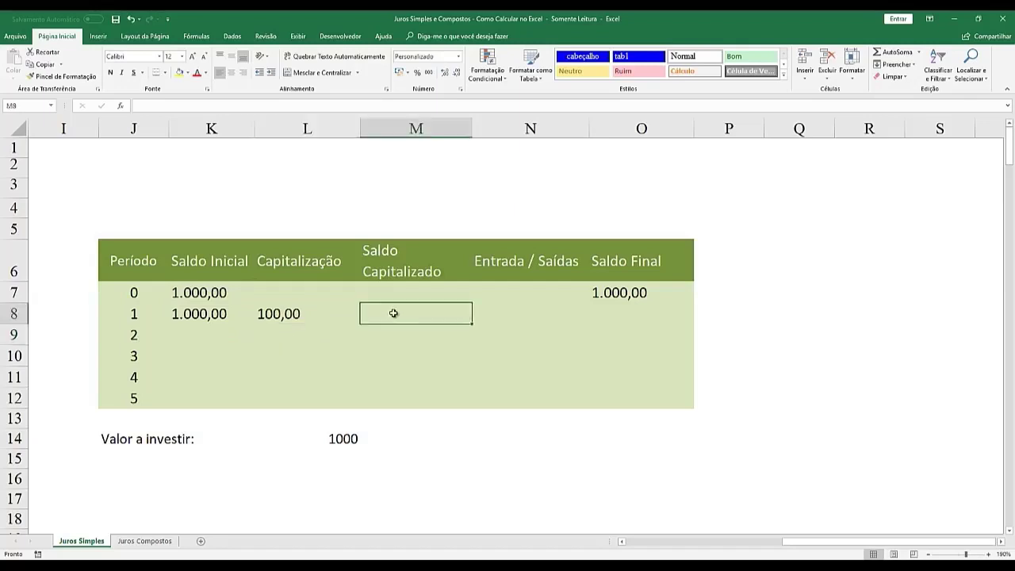
text(=)
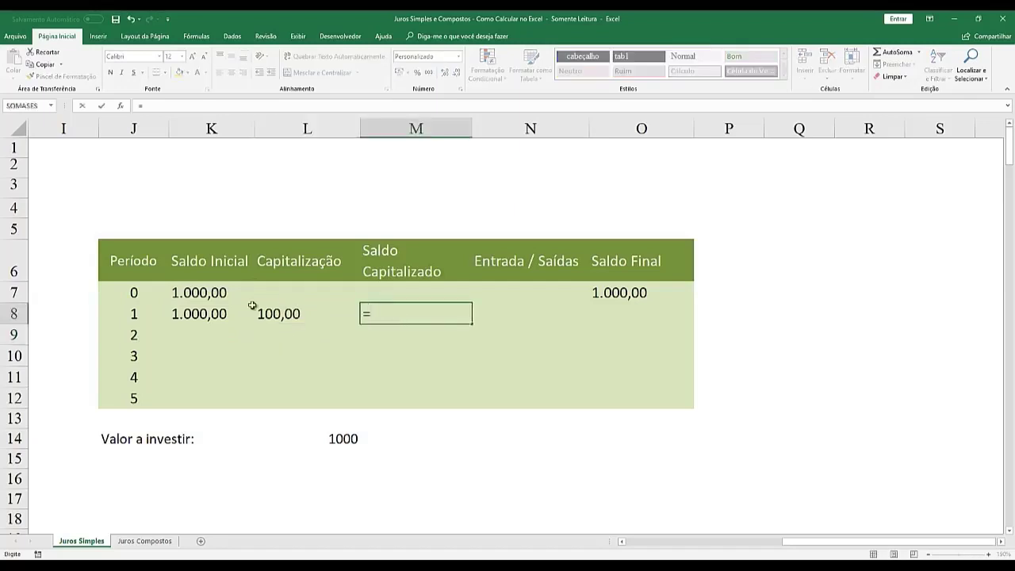
click(216, 314)
text(+)
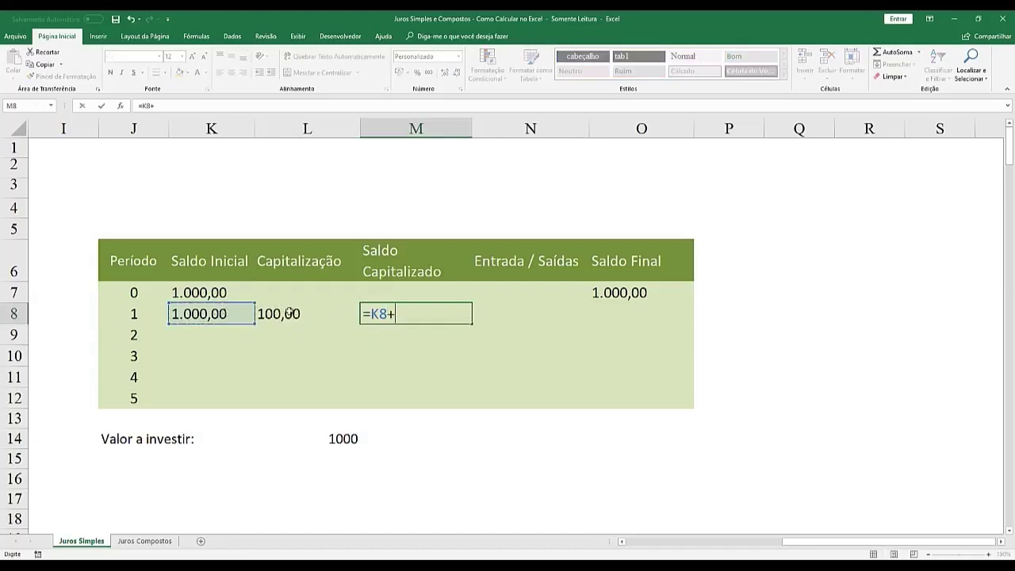
click(299, 314)
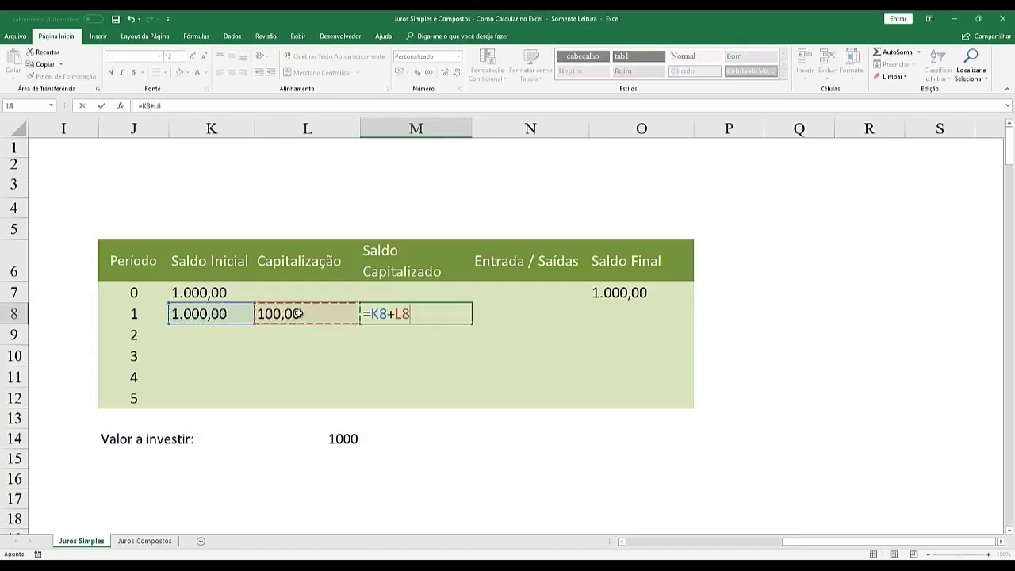
key(Return)
Step: Try -800 and 500 as period 1's cash flow in N8, then set it to 0
click(493, 312)
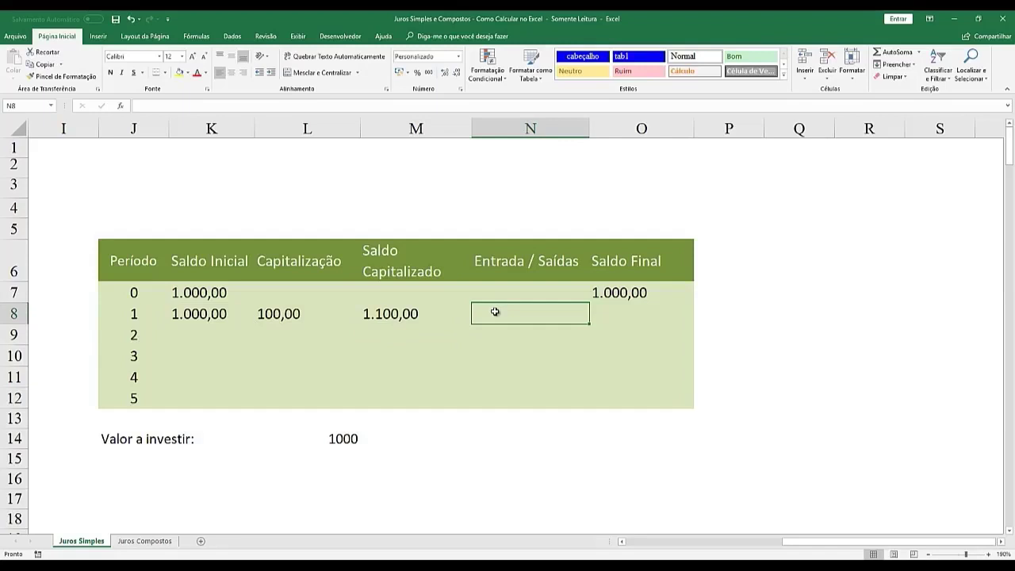
text(-800)
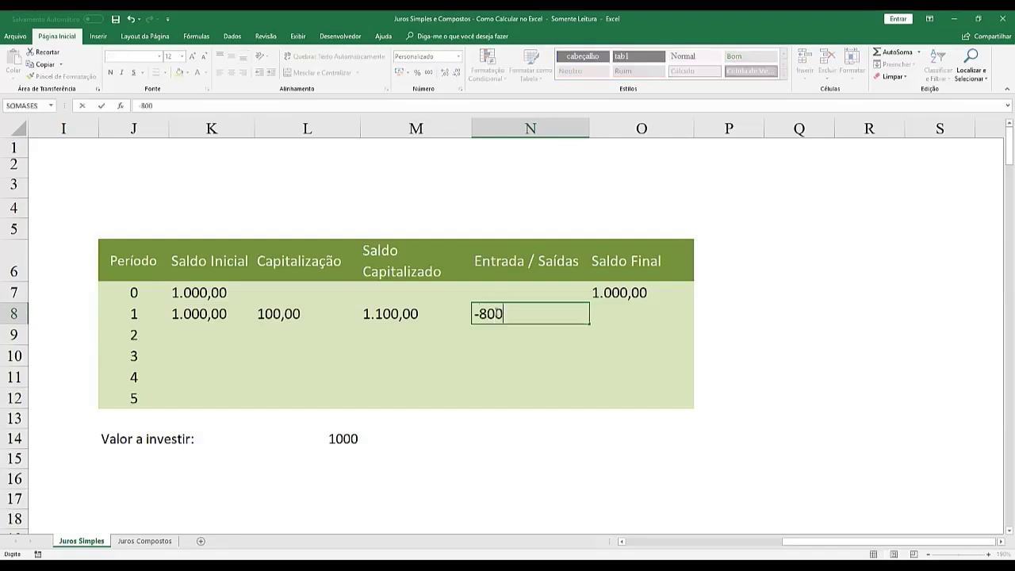
key(Return)
click(494, 313)
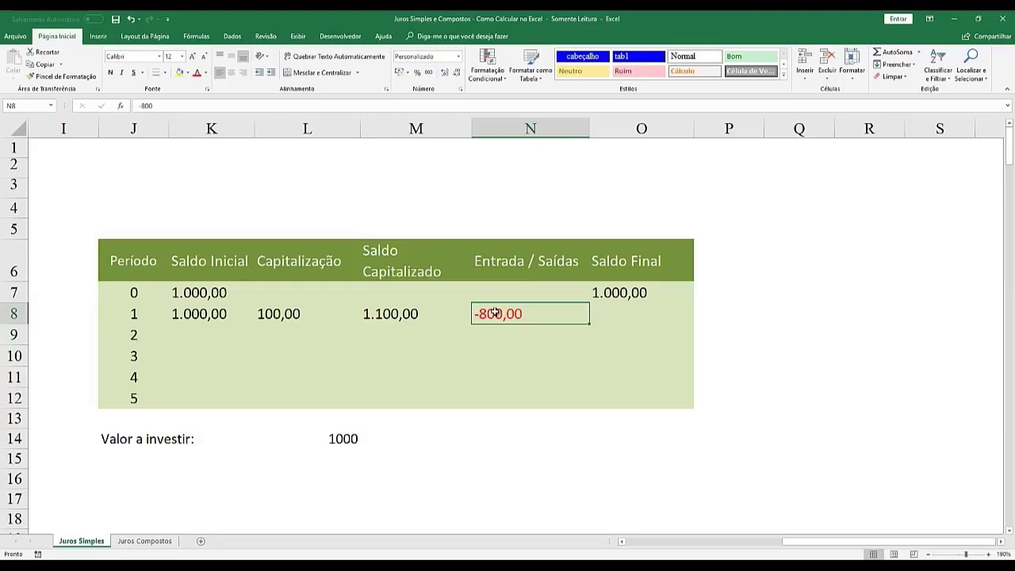
text(+50)
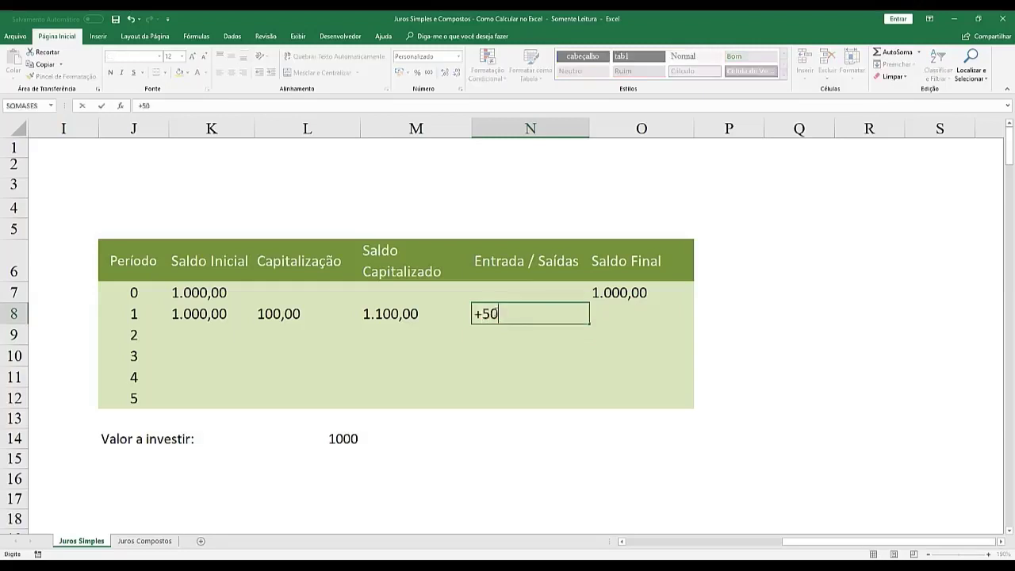
text(0)
key(Return)
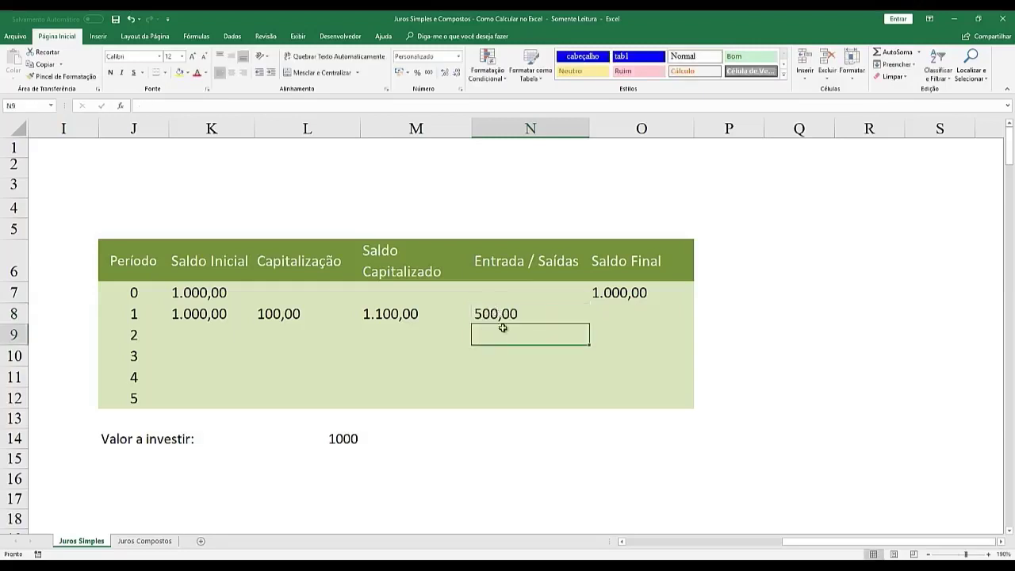
click(496, 314)
text(0)
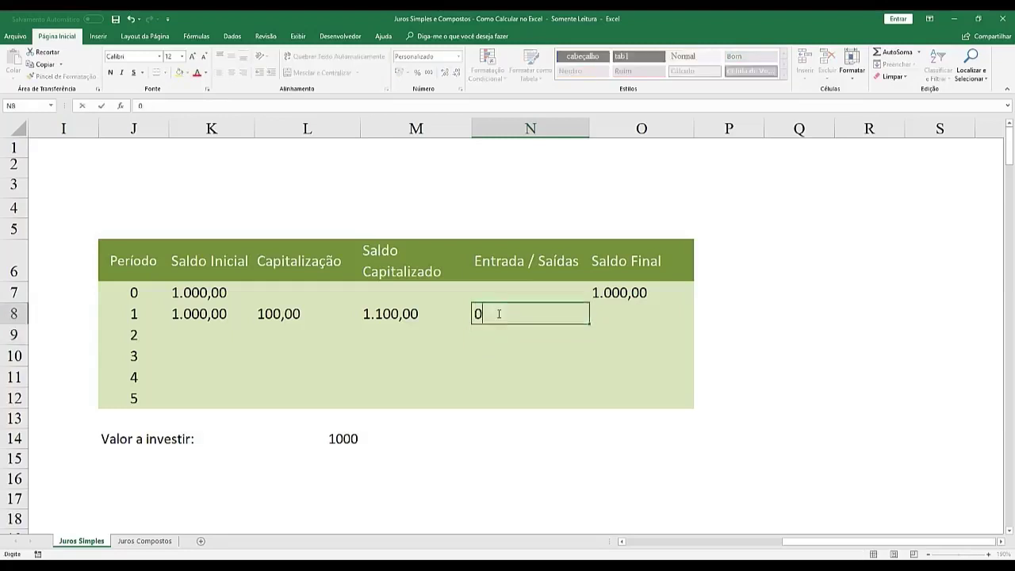
key(Return)
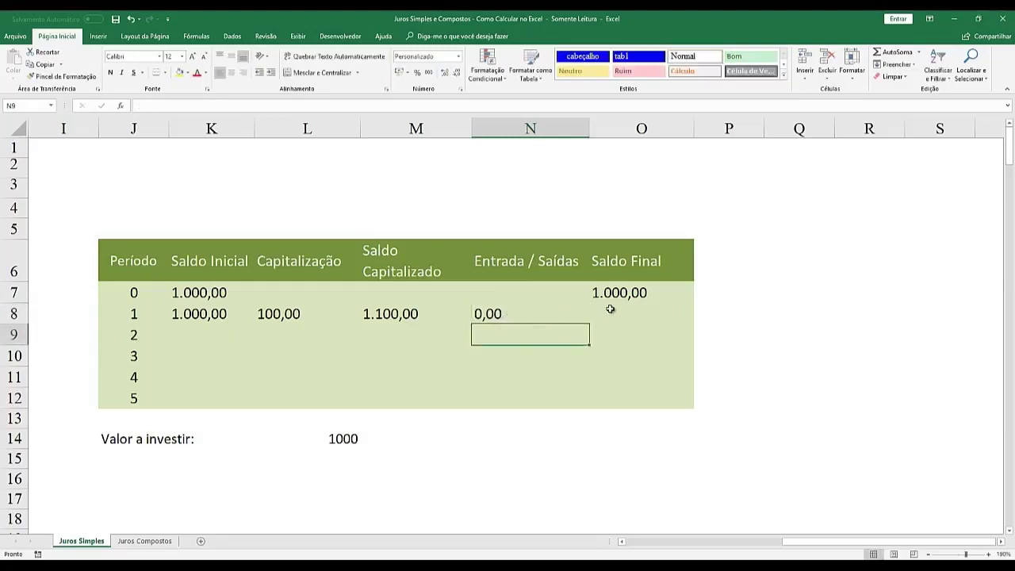
Step: Enter =M8+N8 in O8 so Saldo Final adds Saldo Capitalizado and cash flow
click(612, 309)
text(=)
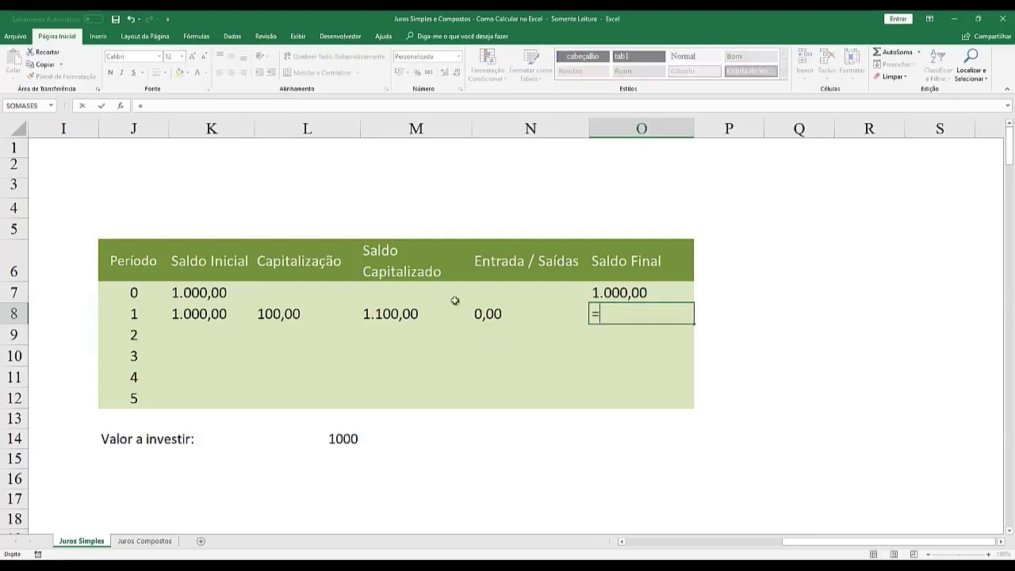
click(415, 313)
text(+)
click(518, 310)
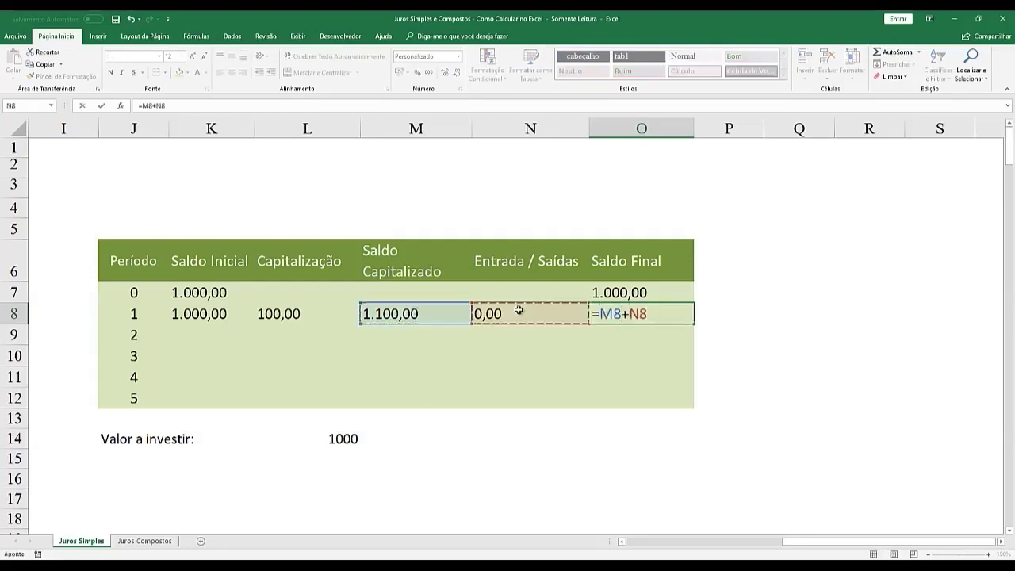
key(Return)
Step: Test Saldo Final with -200 and 100 cash flows, reset N8 to 0, and select row 8
click(518, 310)
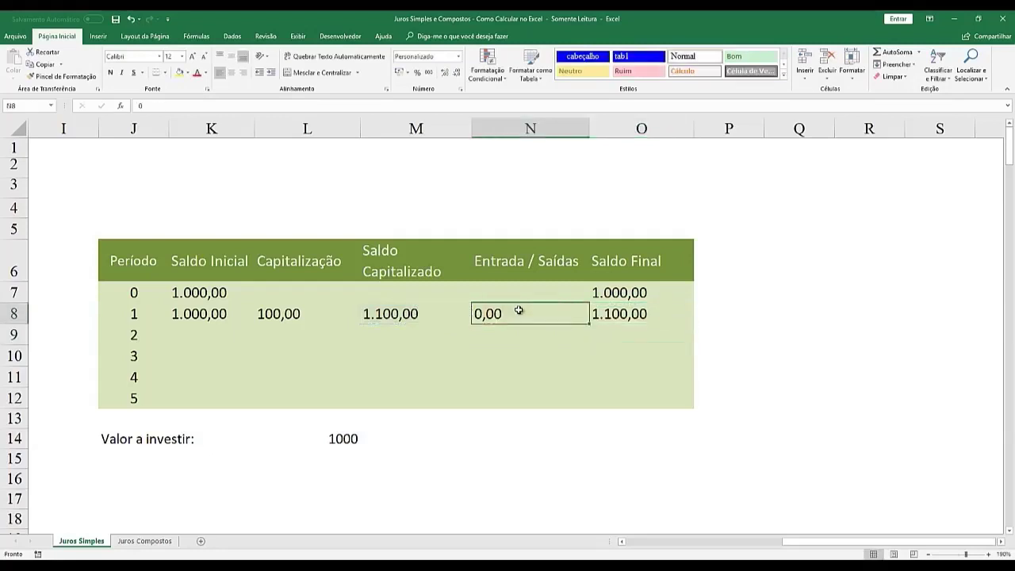
text(-200)
key(Return)
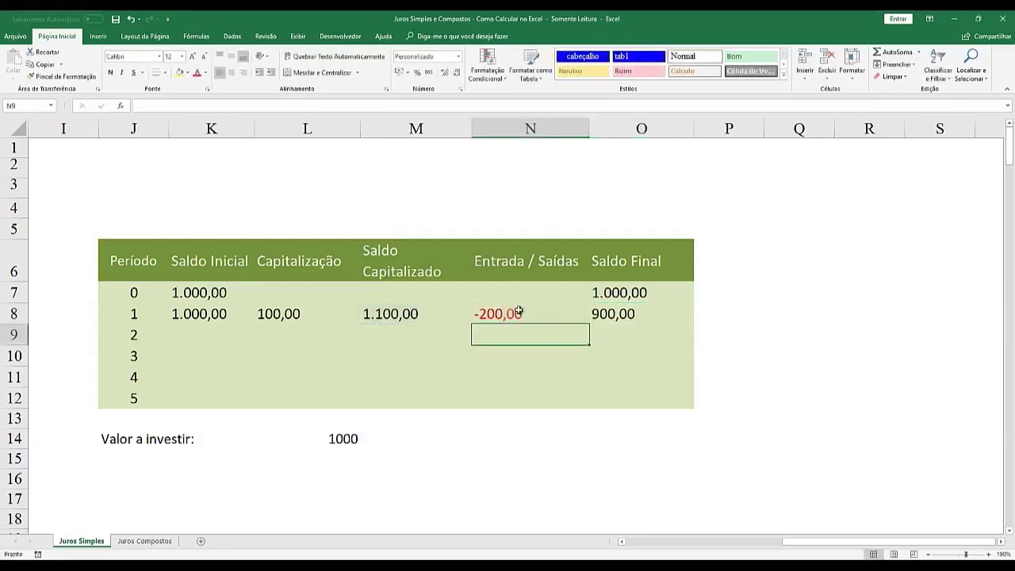
click(519, 315)
text(100)
key(Return)
click(520, 316)
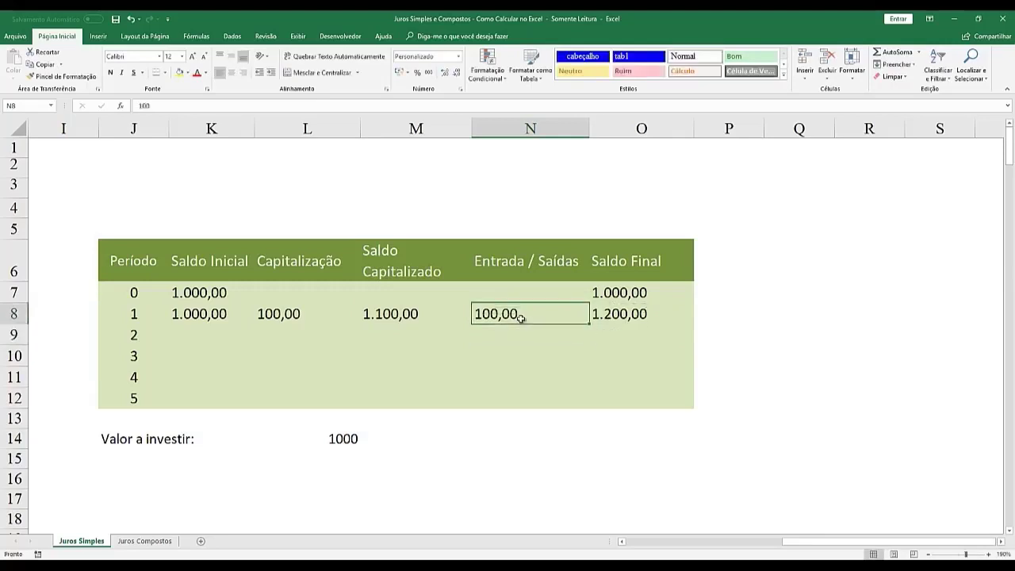
text(0)
key(Return)
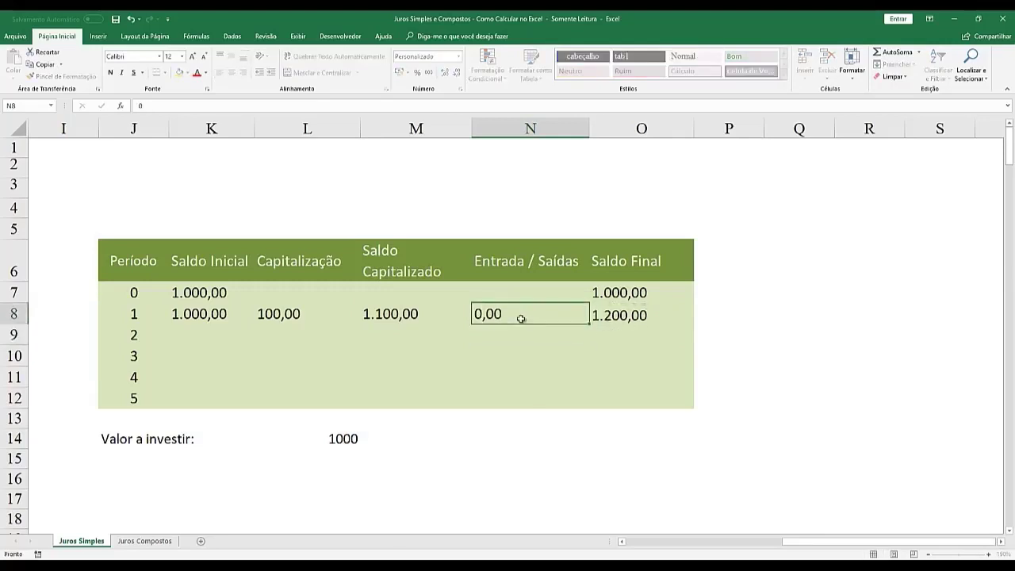
drag(214, 315, 666, 321)
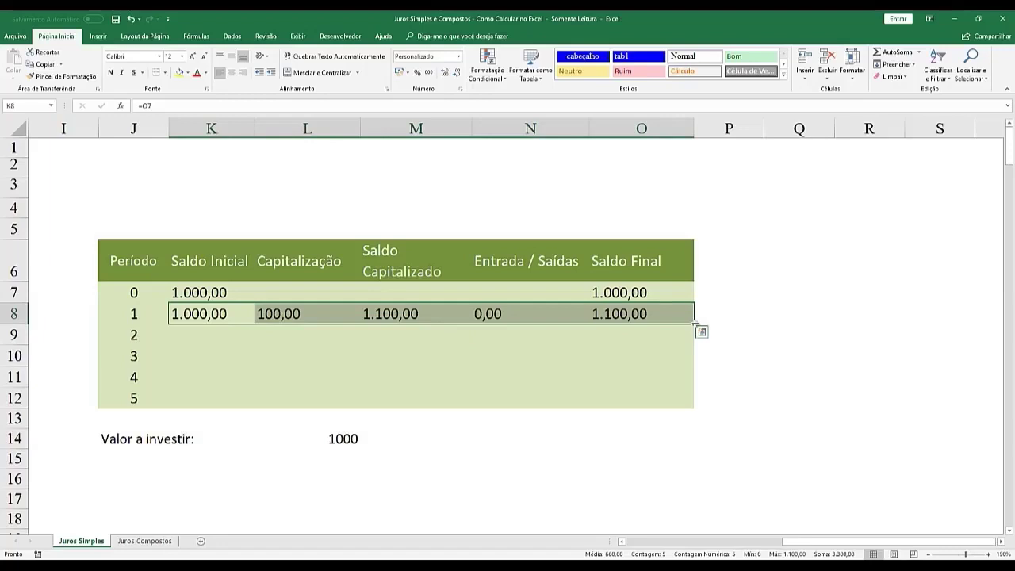
Step: Fill row 8's balance formulas and the zero cash flow down through period 5
double_click(695, 322)
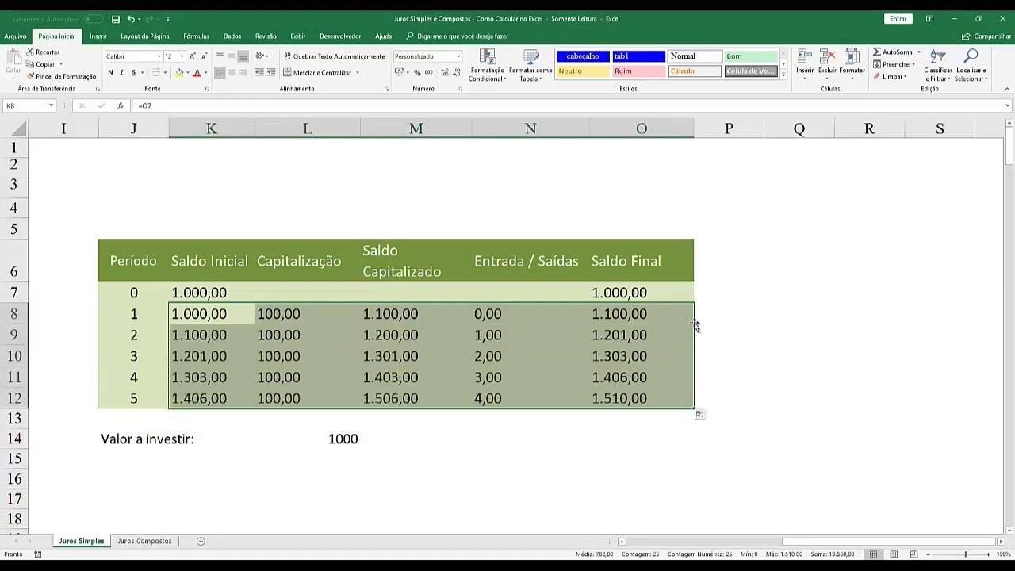
click(513, 314)
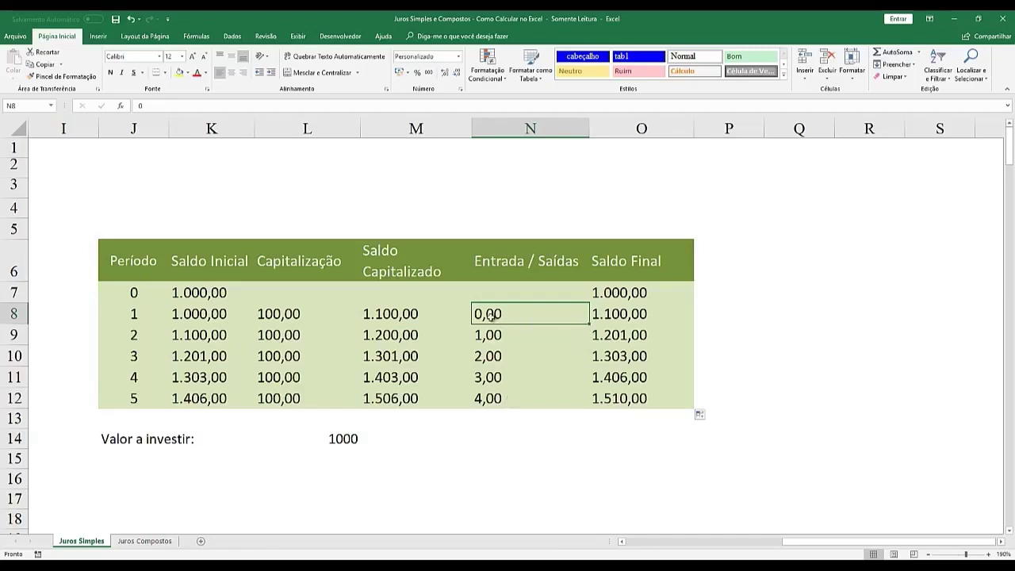
double_click(589, 323)
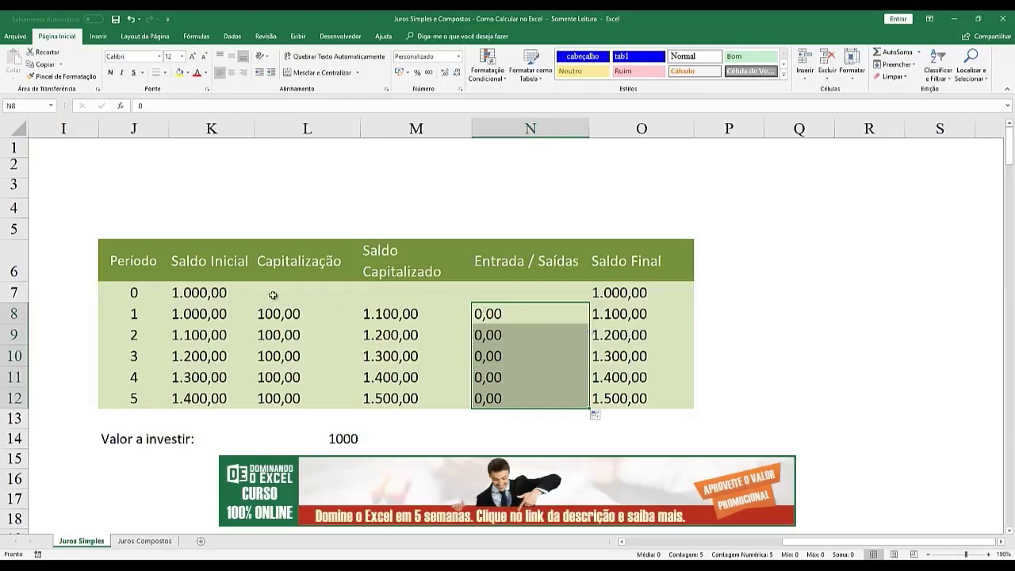
click(209, 287)
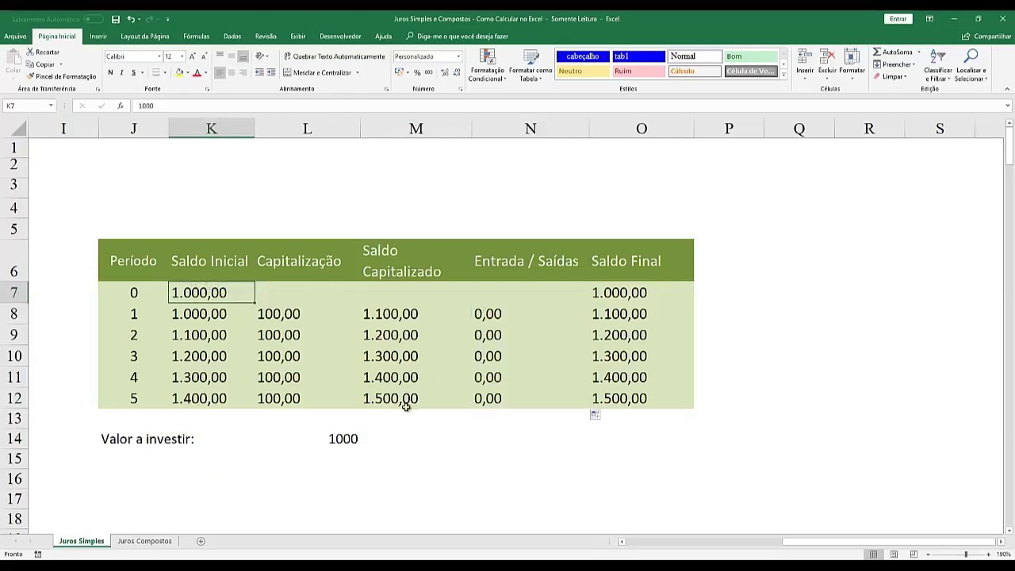
Step: Enter a -1.500 withdrawal in N12, bringing period 5's Saldo Final to 0,00
click(478, 398)
text(-15000)
key(BackSpace)
key(Return)
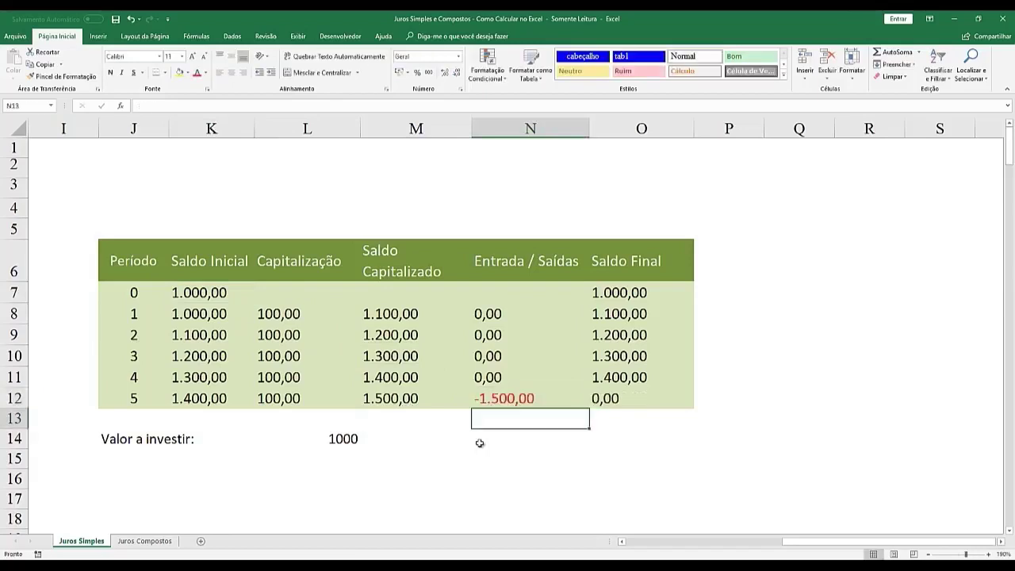
click(600, 400)
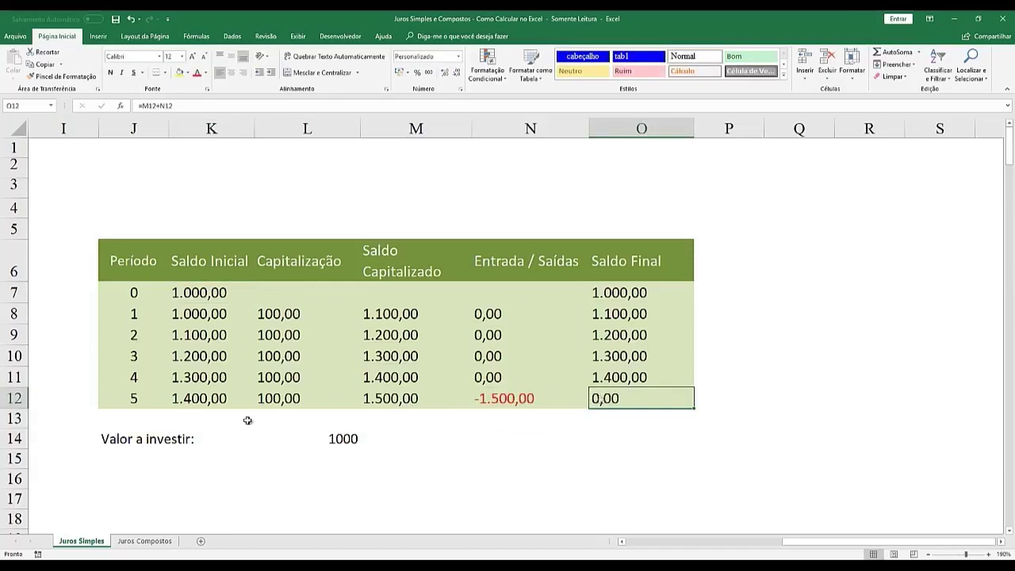
click(150, 443)
click(146, 453)
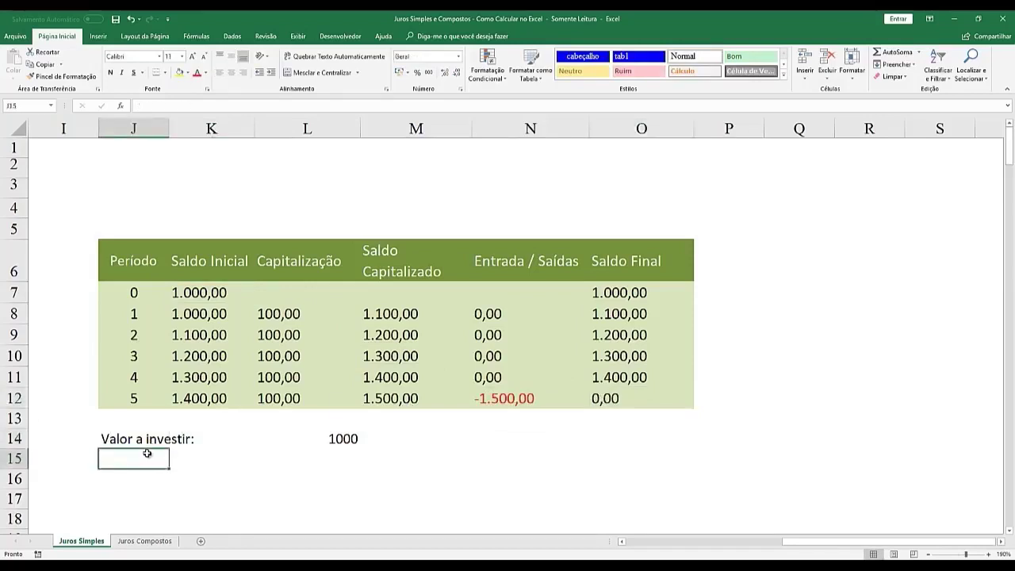
Step: Add a Tx row with 10% and a Per row with 5 below Valor a investir
text(Tx)
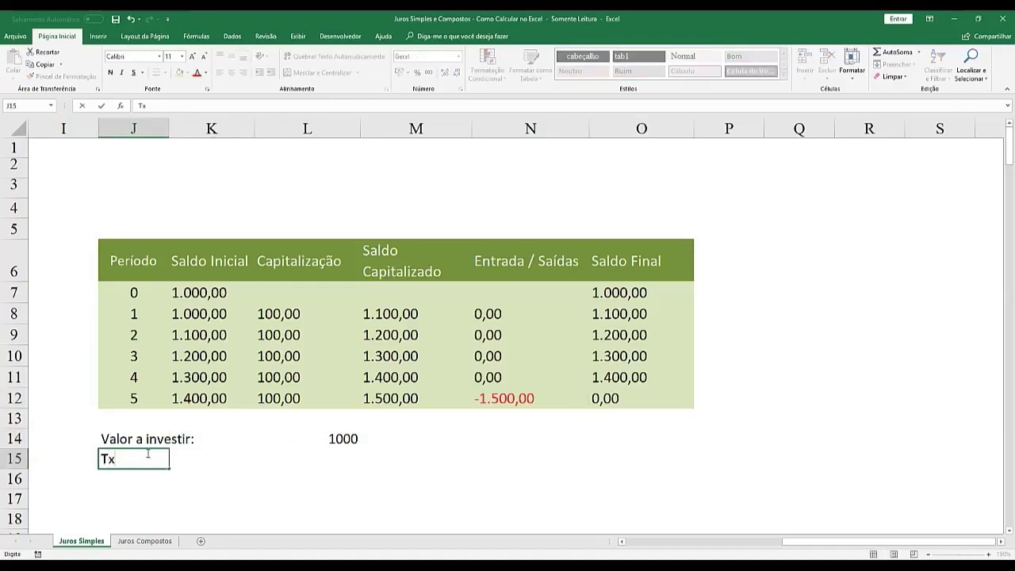
key(Tab)
key(Tab)
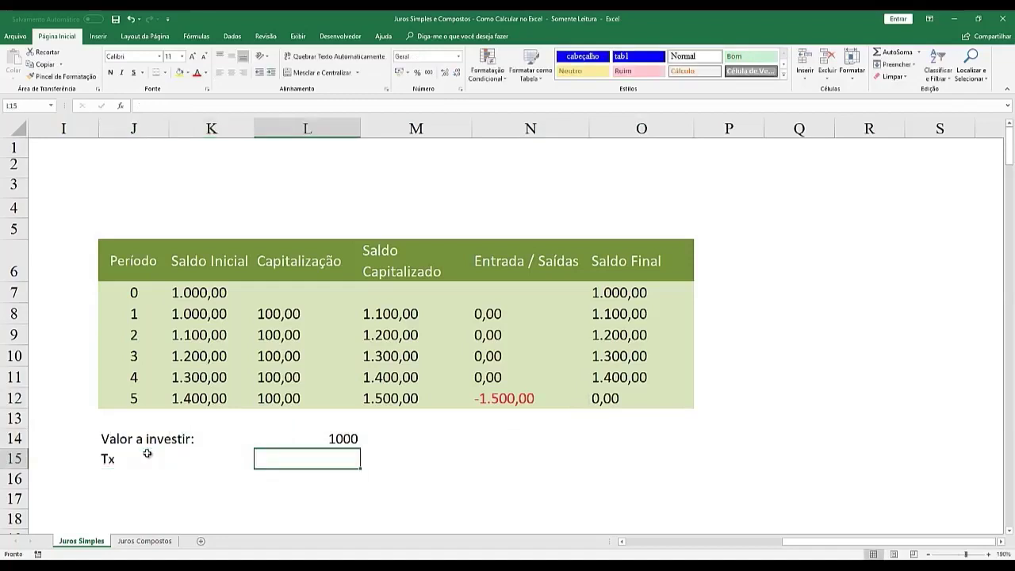
text(10%)
key(Return)
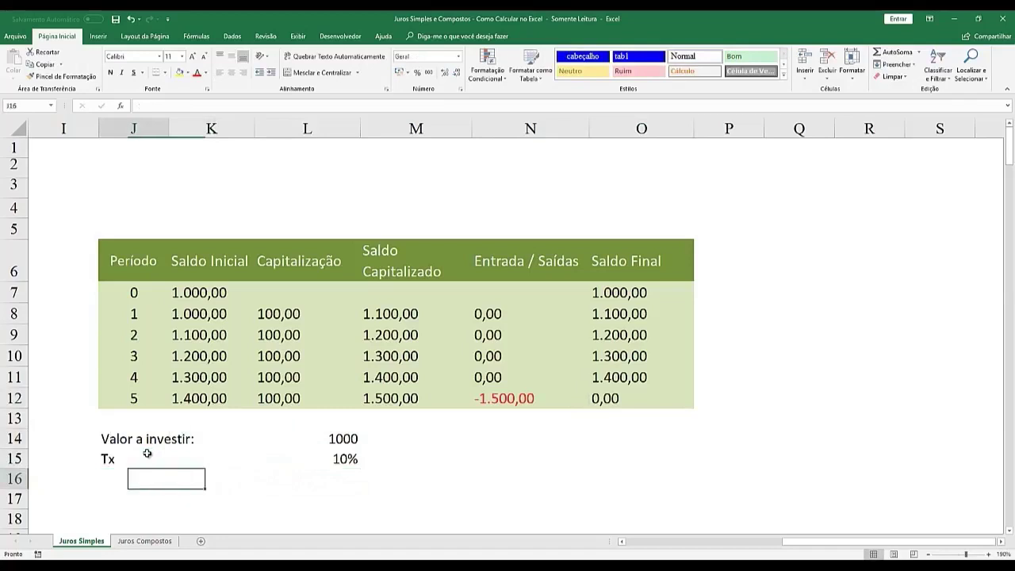
text(Per)
key(Tab)
key(Tab)
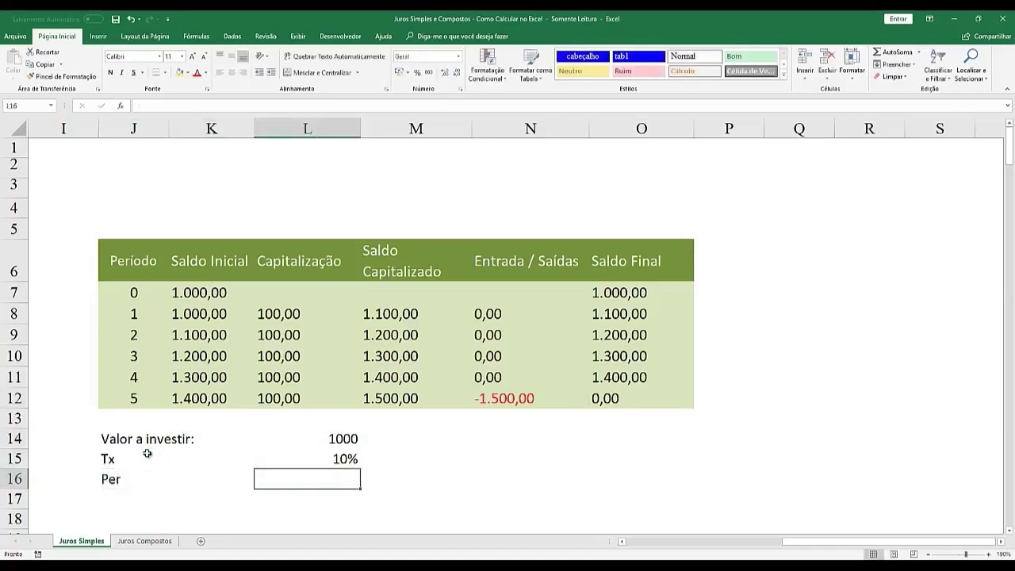
text(5)
key(Return)
key(Up)
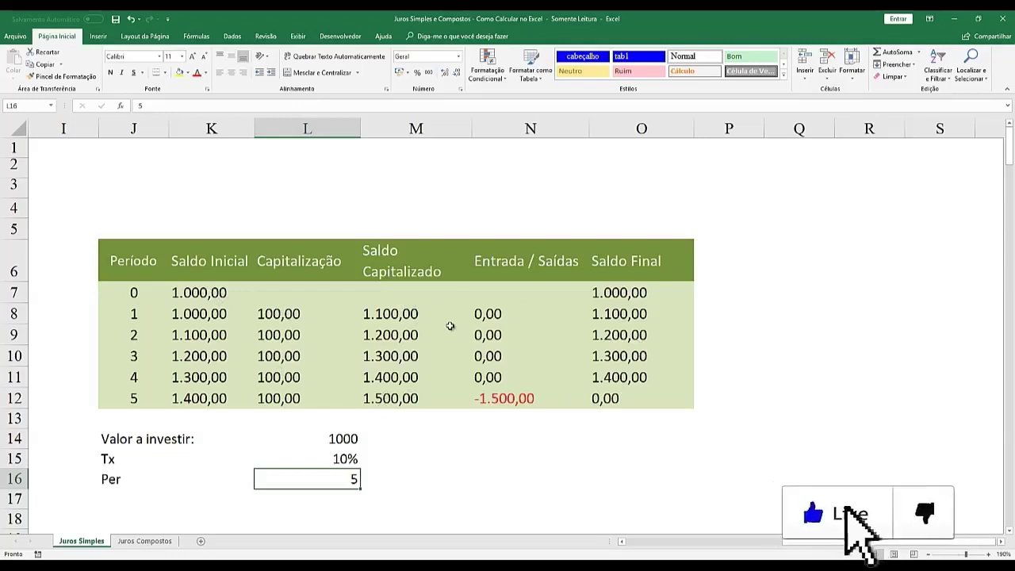
Step: Add a 'Juros Simples' heading with the equation text 'J = C * Tx * N' beneath it
click(472, 438)
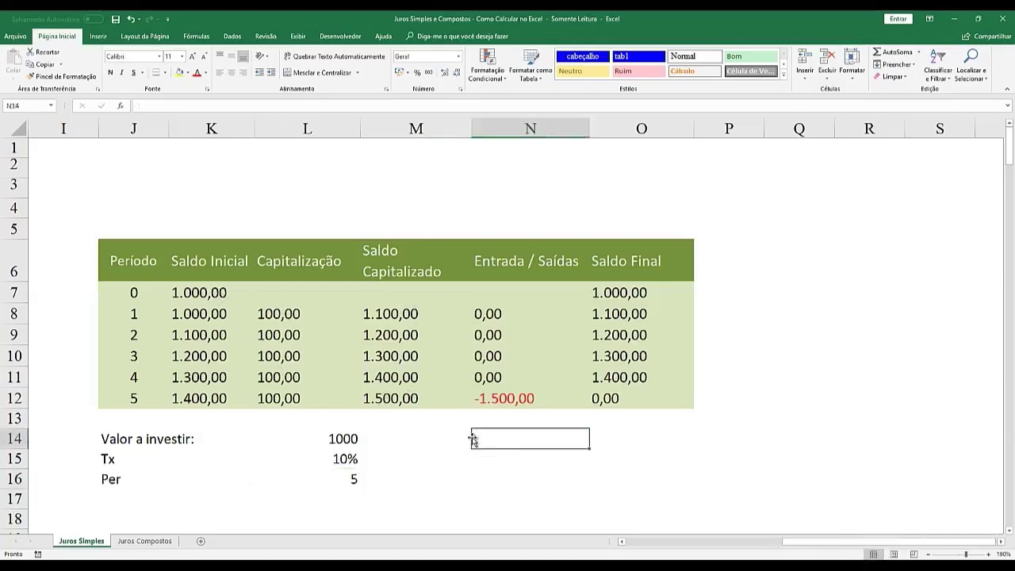
text(Juros Simples)
key(Return)
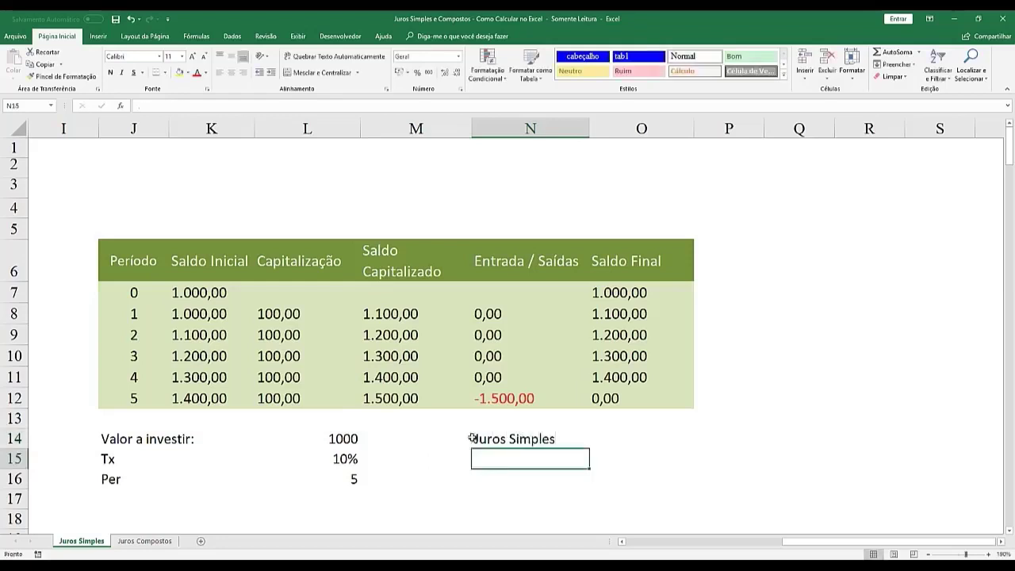
text(J = C)
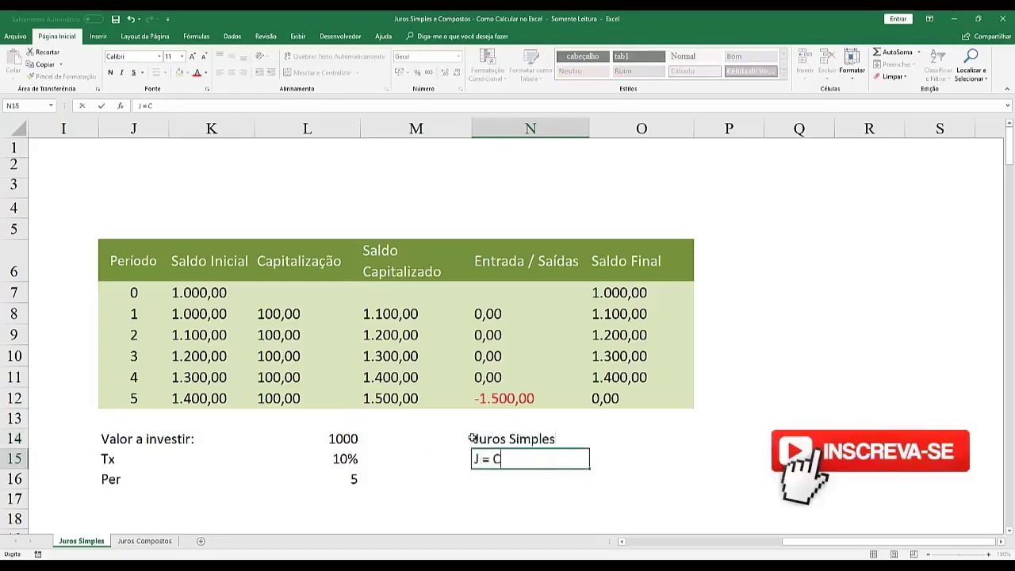
text( * )
text(Tx * )
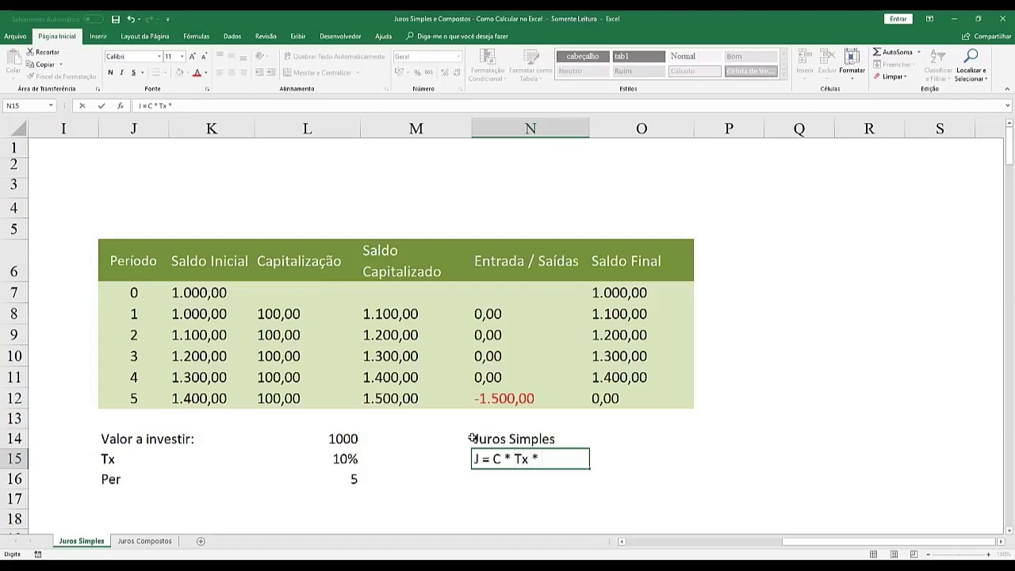
text(N)
key(Return)
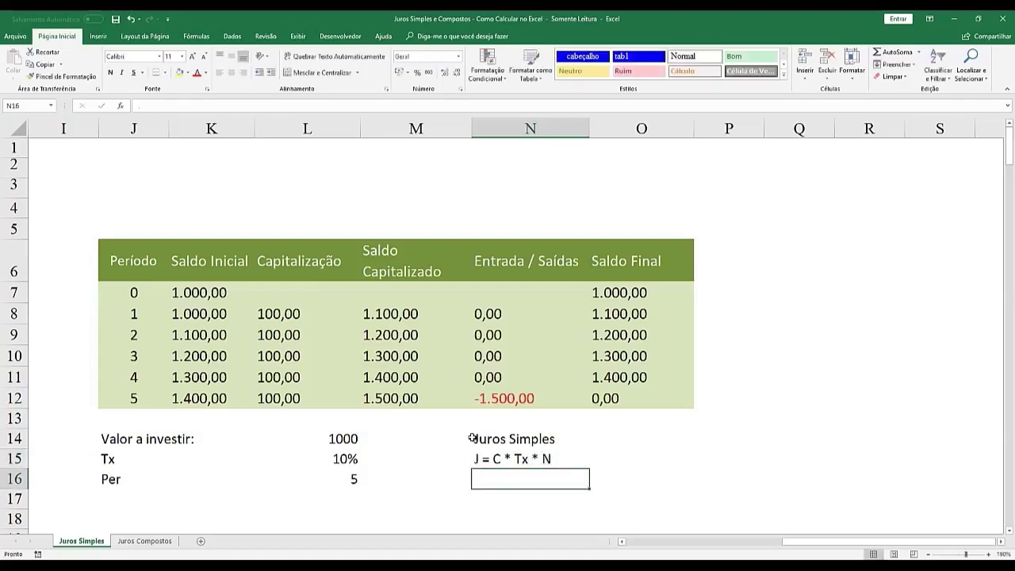
Step: Enter =1000*10%*5 in N16 and give it the Contábil format, showing 500,00
text(=1000*)
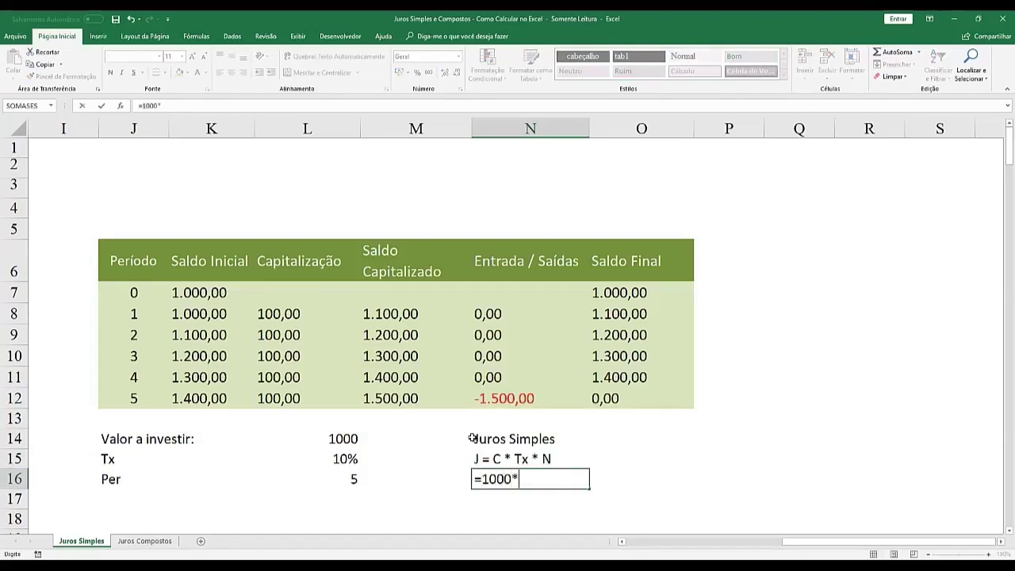
text(10%*5)
key(Return)
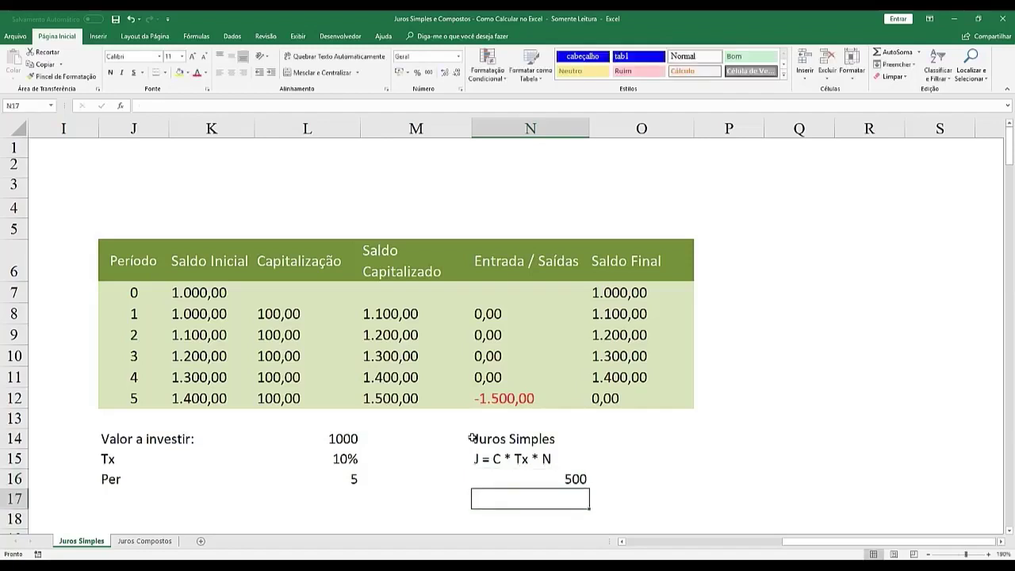
key(Up)
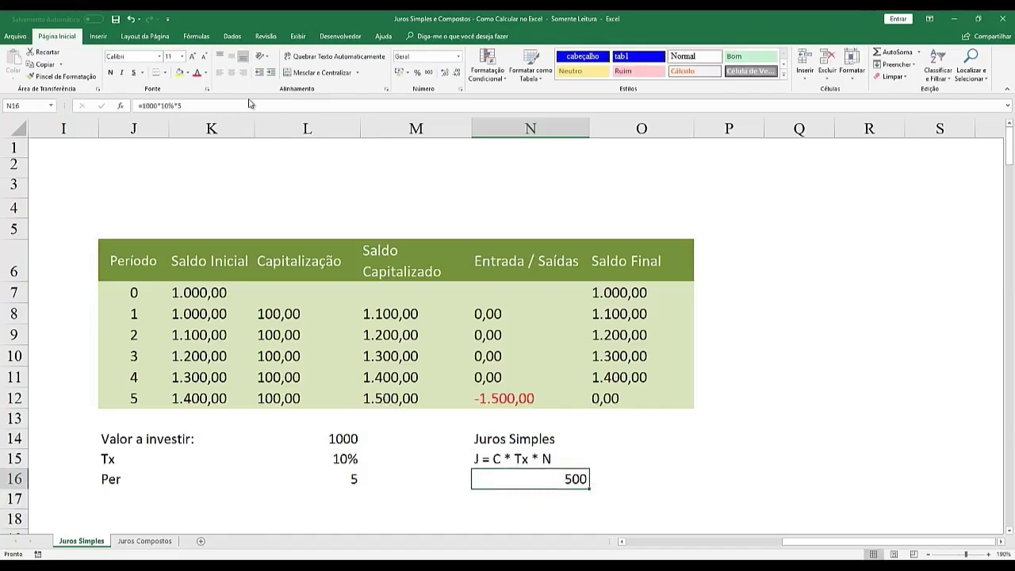
click(428, 72)
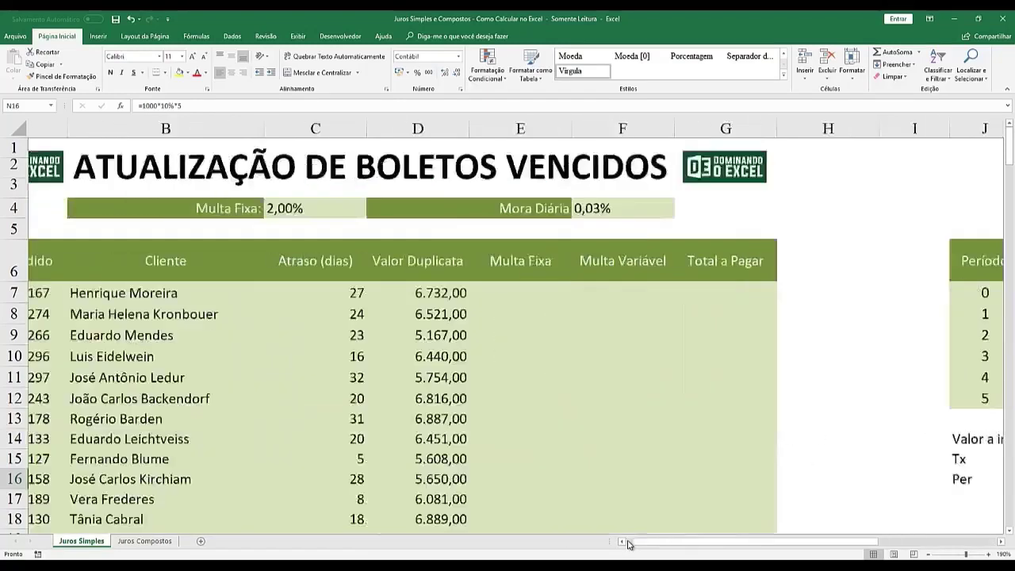
Step: Enter =D7*$C$4 in E7 as the first Multa Fixa, locking the 2,00% rate cell
click(628, 543)
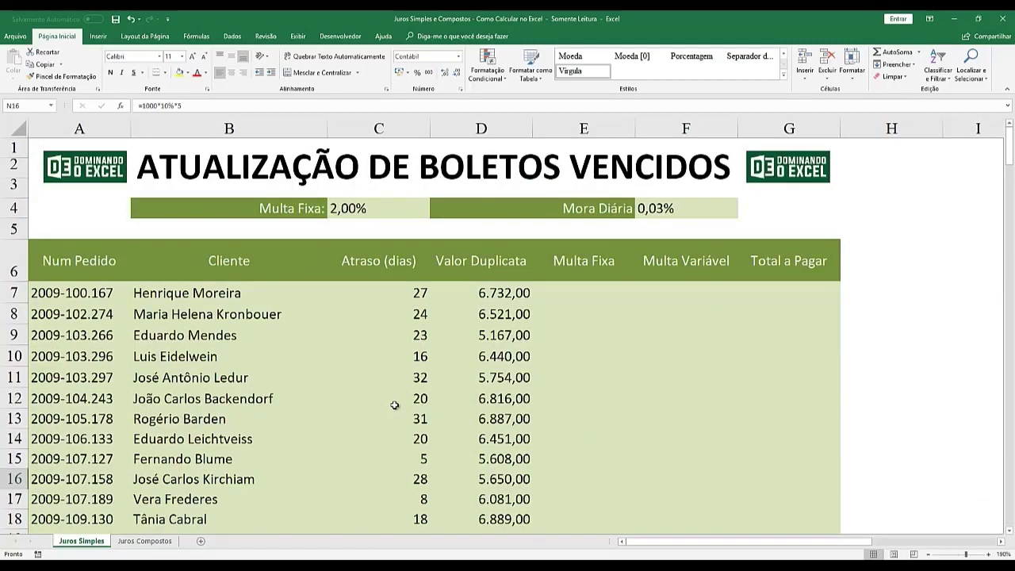
click(670, 291)
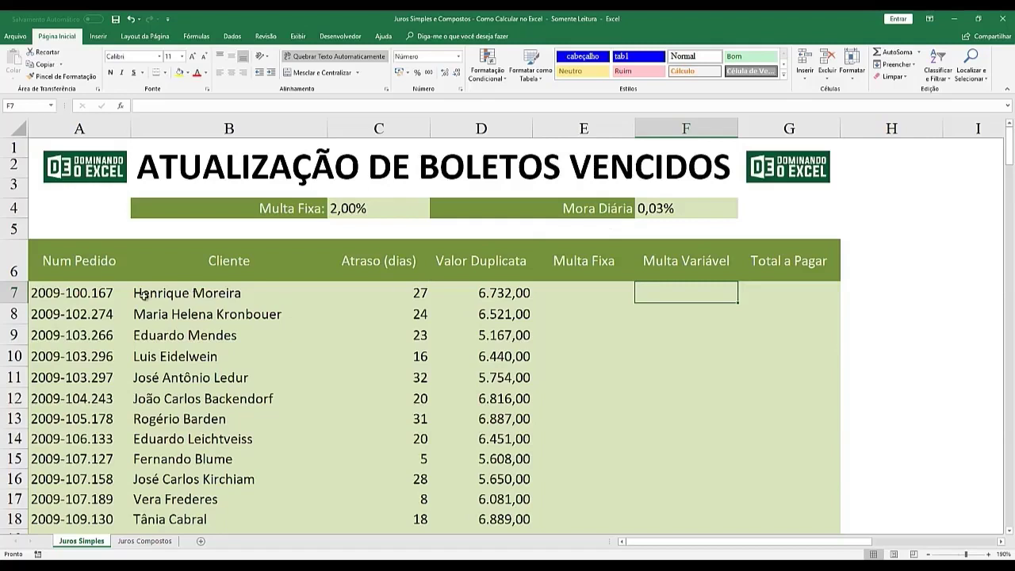
scroll(555, 317, down, 7)
scroll(555, 316, down, 7)
scroll(555, 316, down, 1)
scroll(556, 316, up, 9)
scroll(556, 317, up, 6)
click(566, 290)
text(=)
click(504, 292)
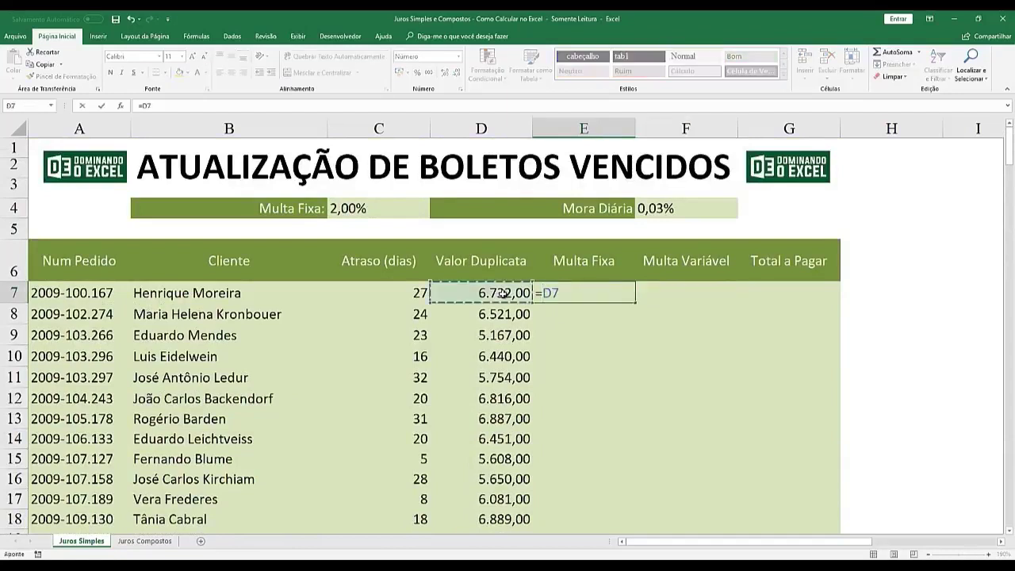
text(*)
click(388, 209)
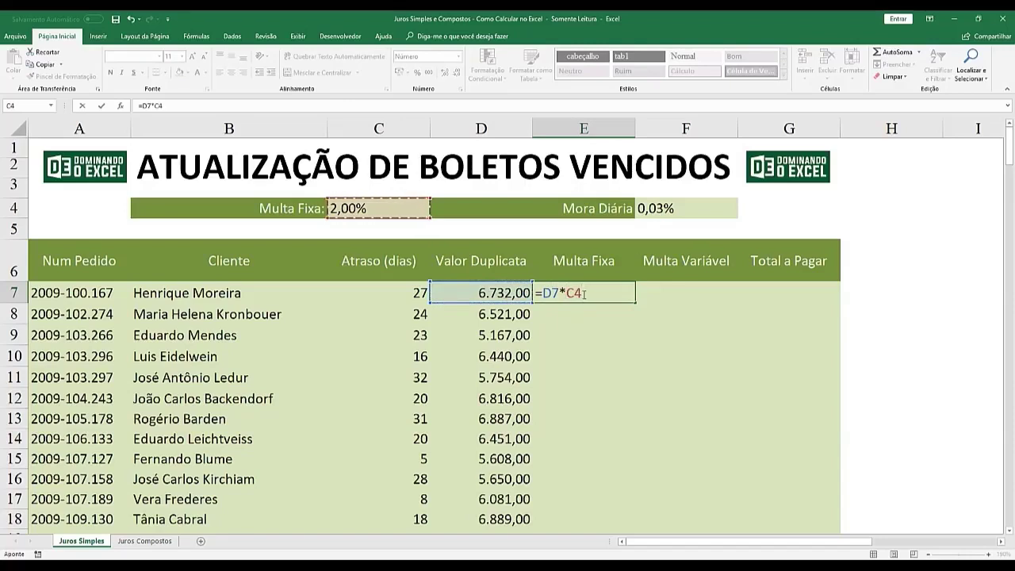
key(F4)
key(Return)
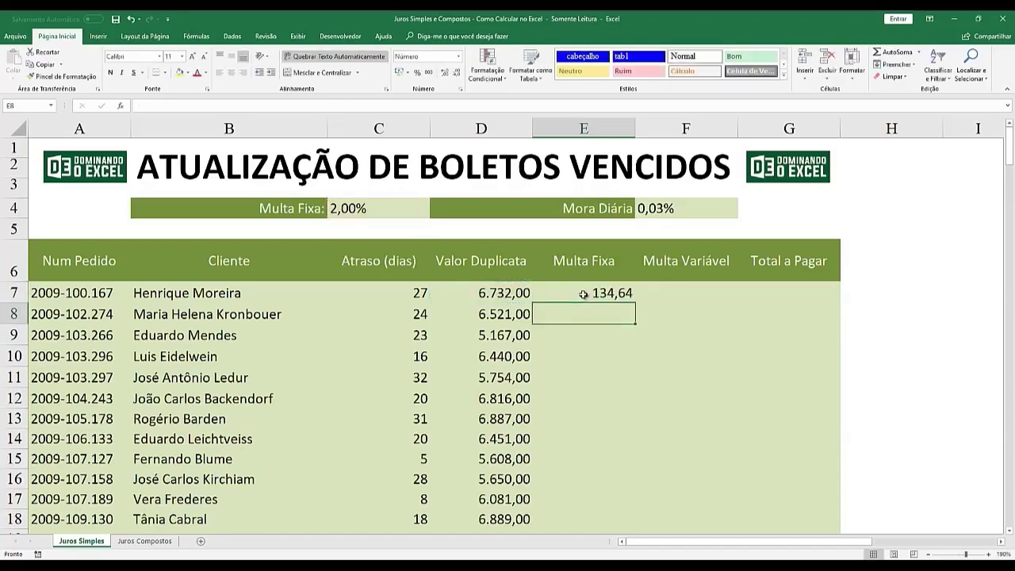
Step: Copy E7's Multa Fixa formula down the whole column, starting at 134,64
click(582, 293)
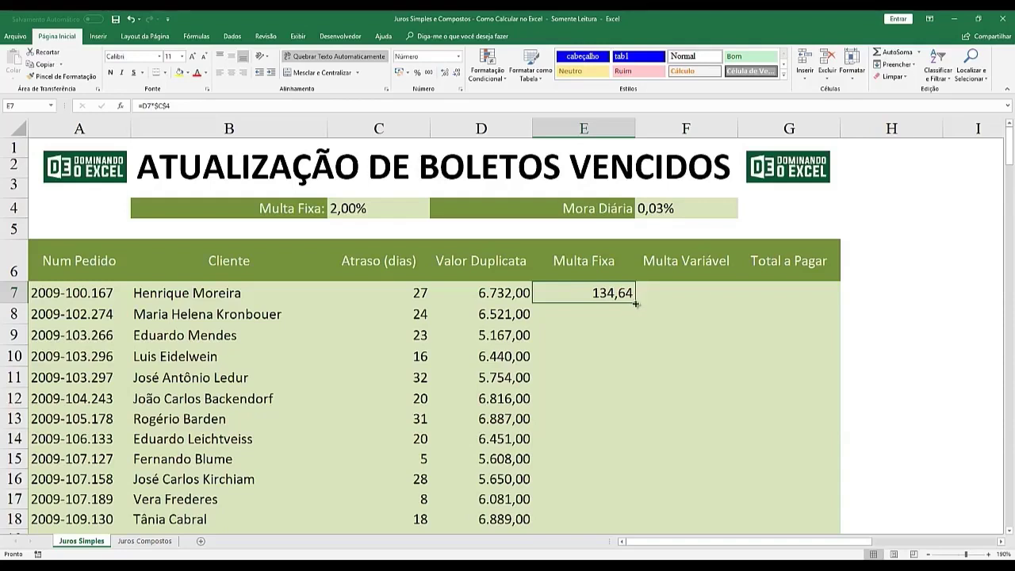
double_click(635, 302)
scroll(637, 305, down, 1)
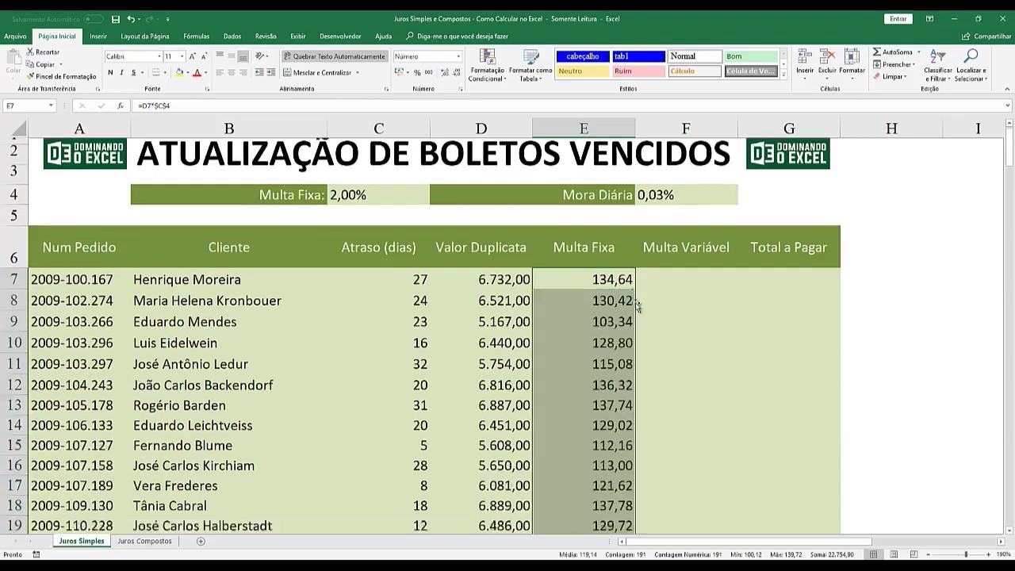
scroll(636, 305, down, 12)
scroll(637, 305, down, 8)
scroll(636, 305, down, 11)
scroll(636, 305, down, 13)
scroll(637, 305, down, 8)
scroll(637, 305, down, 10)
scroll(637, 305, up, 8)
scroll(636, 306, up, 14)
scroll(637, 307, up, 10)
scroll(636, 307, up, 12)
scroll(637, 307, up, 12)
scroll(636, 307, up, 8)
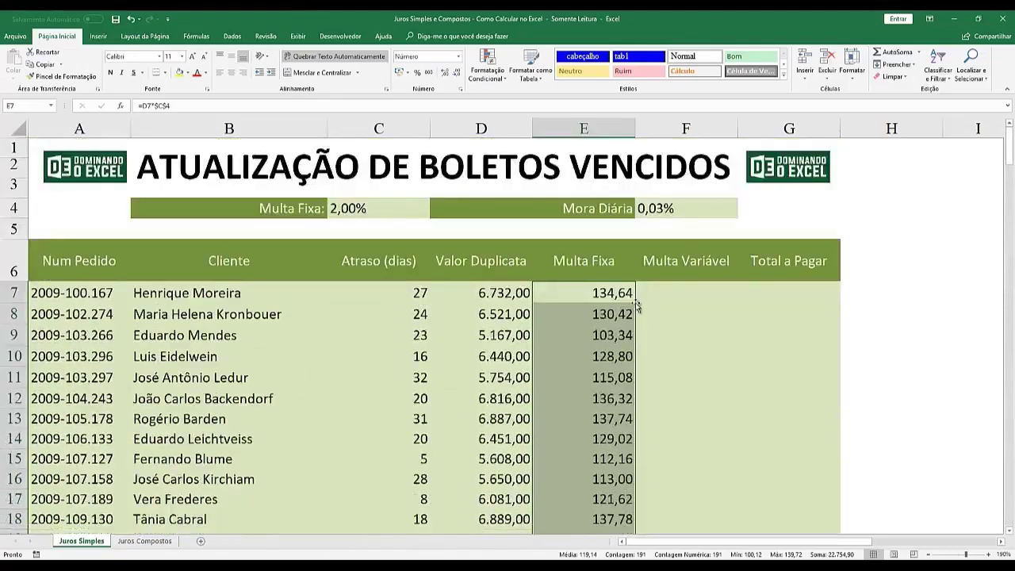
click(664, 297)
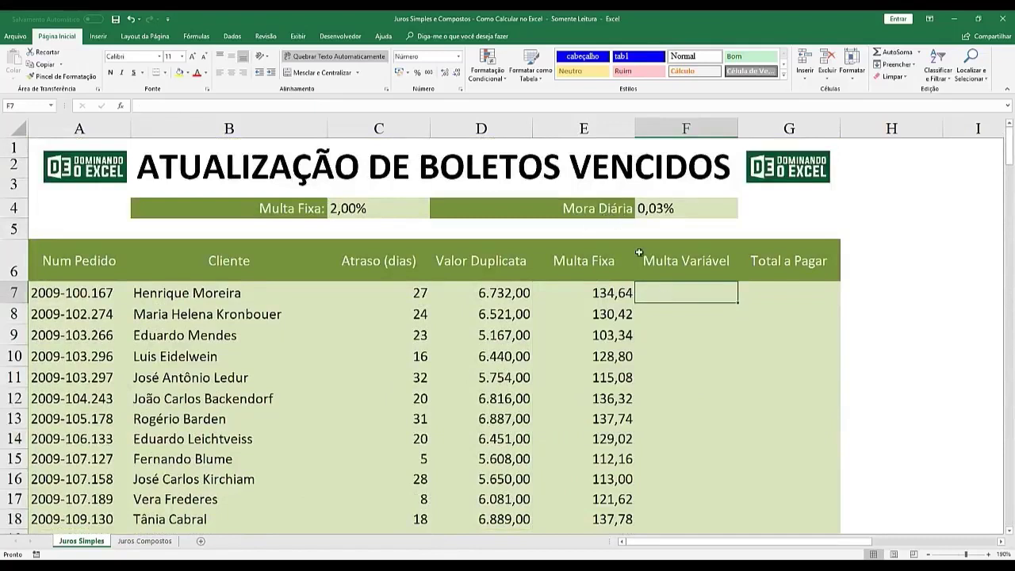
Step: Enter =D7*C7*$F$4 in F7 and fill it down the Multa Variável column
text(=)
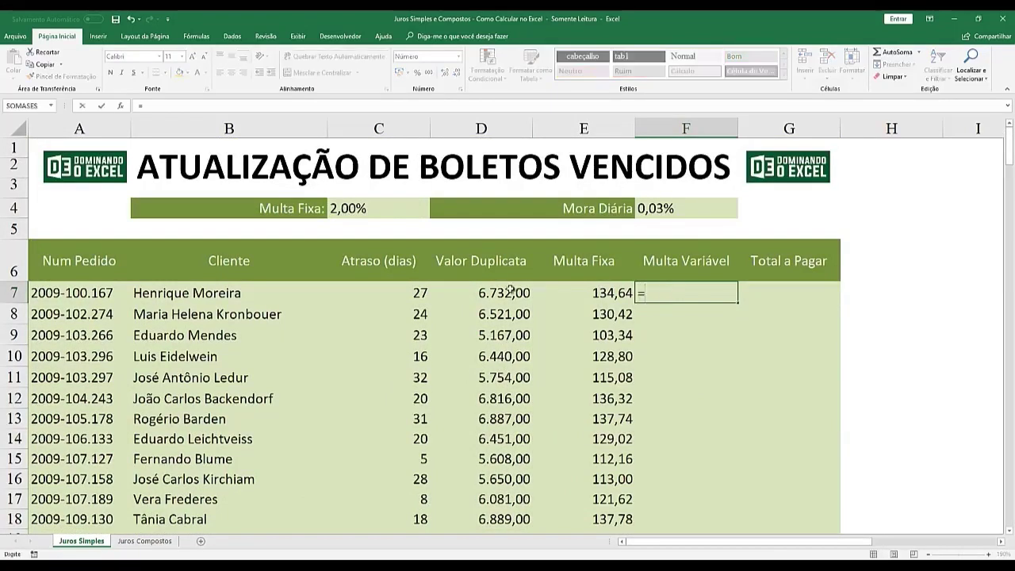
click(512, 291)
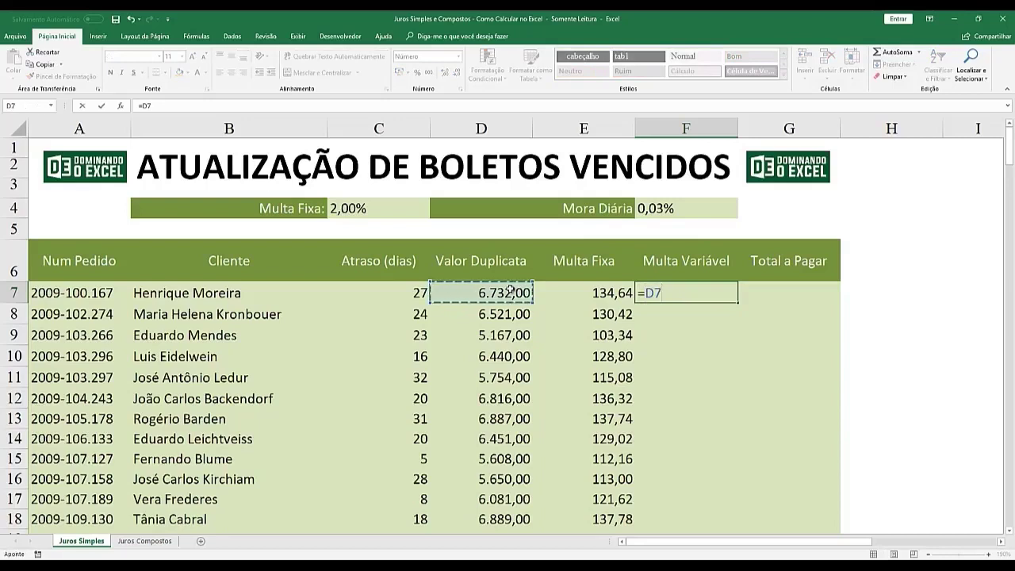
text(*)
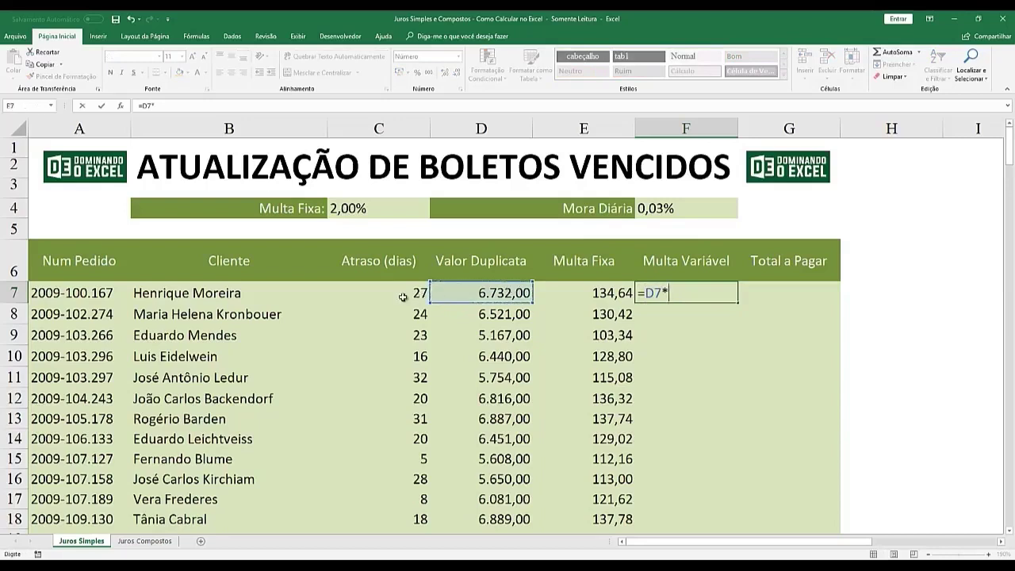
click(402, 297)
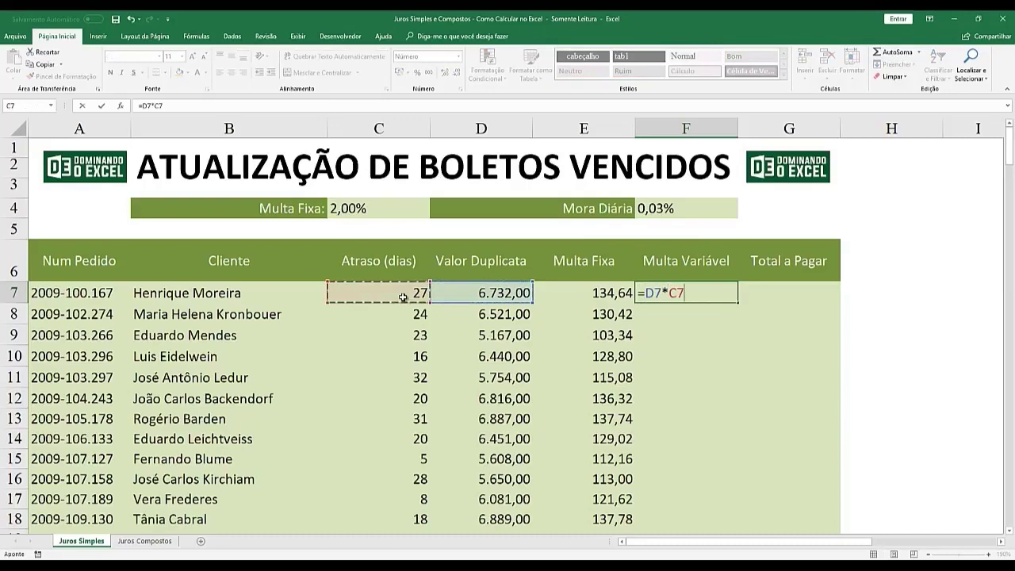
text(*)
click(669, 210)
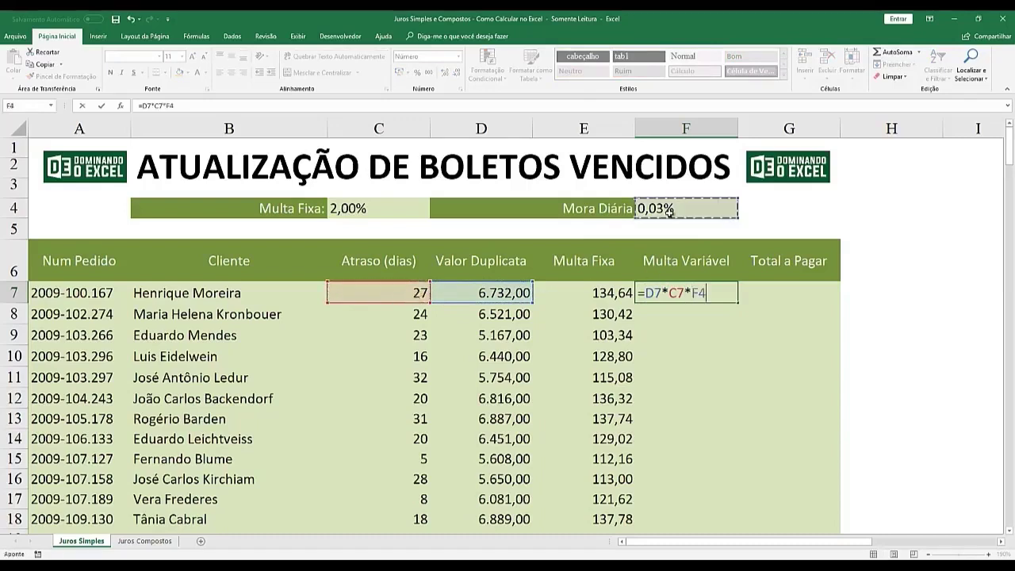
key(F4)
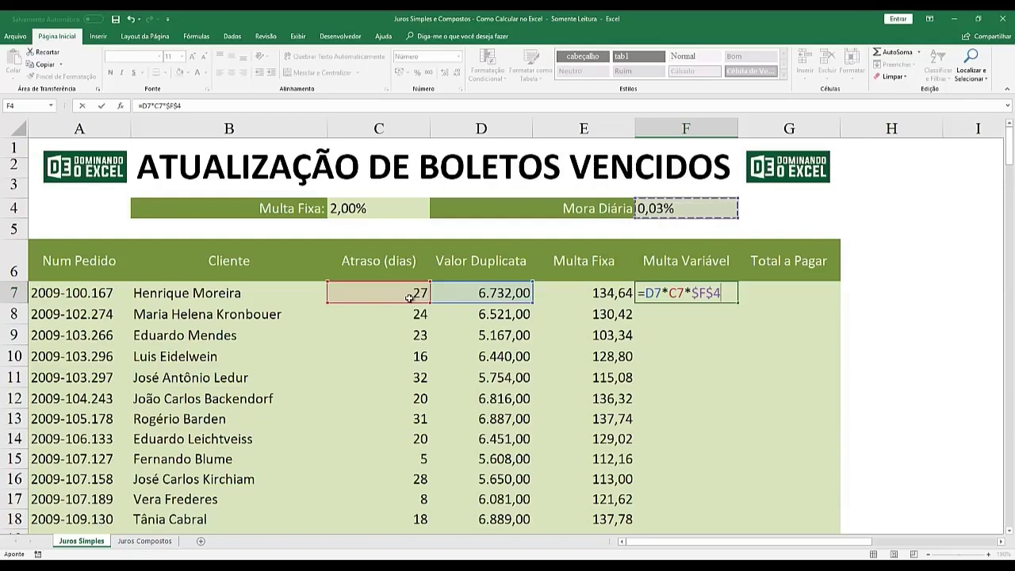
key(Return)
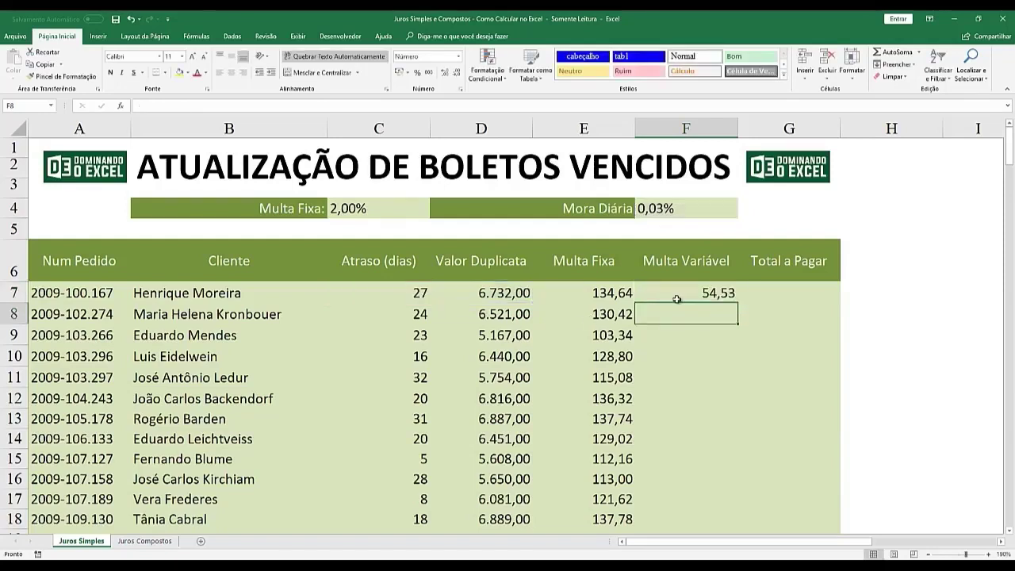
click(679, 296)
double_click(738, 302)
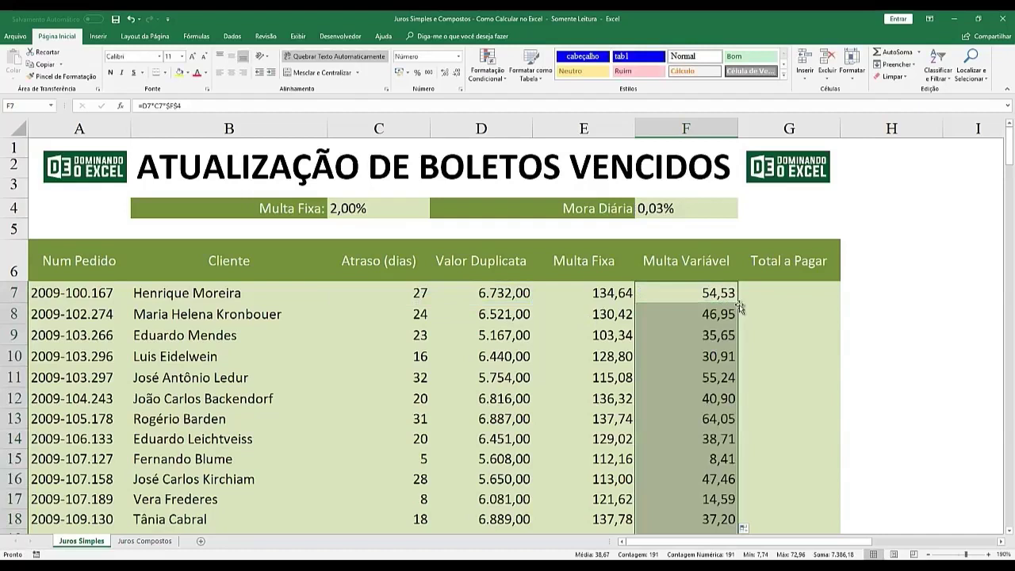
click(764, 295)
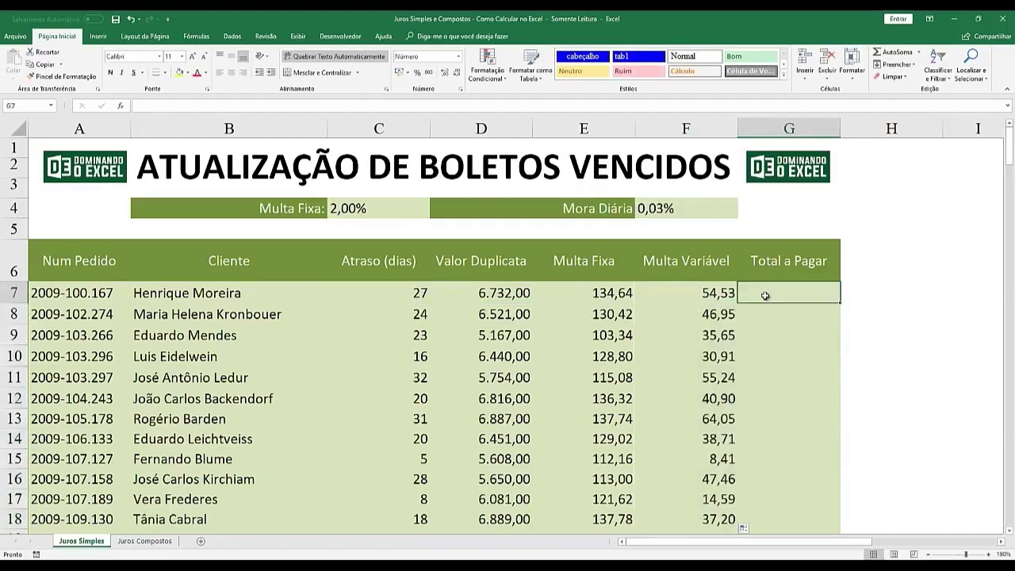
Step: Enter =D7+E7+F7 in G7 and fill it down the Total a Pagar column
text(=)
click(522, 293)
text(+)
click(590, 292)
text(+)
click(694, 292)
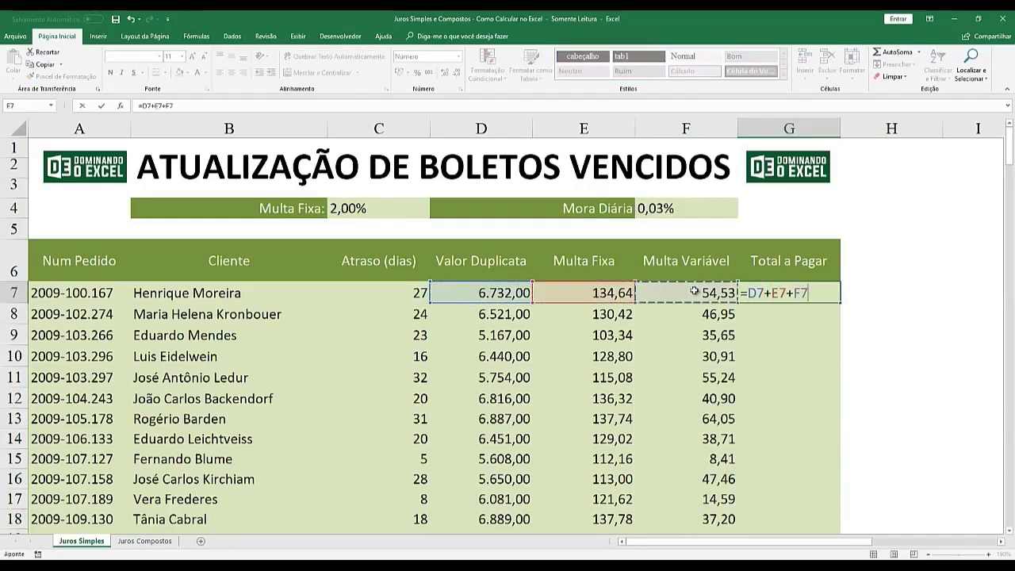
key(Return)
click(777, 293)
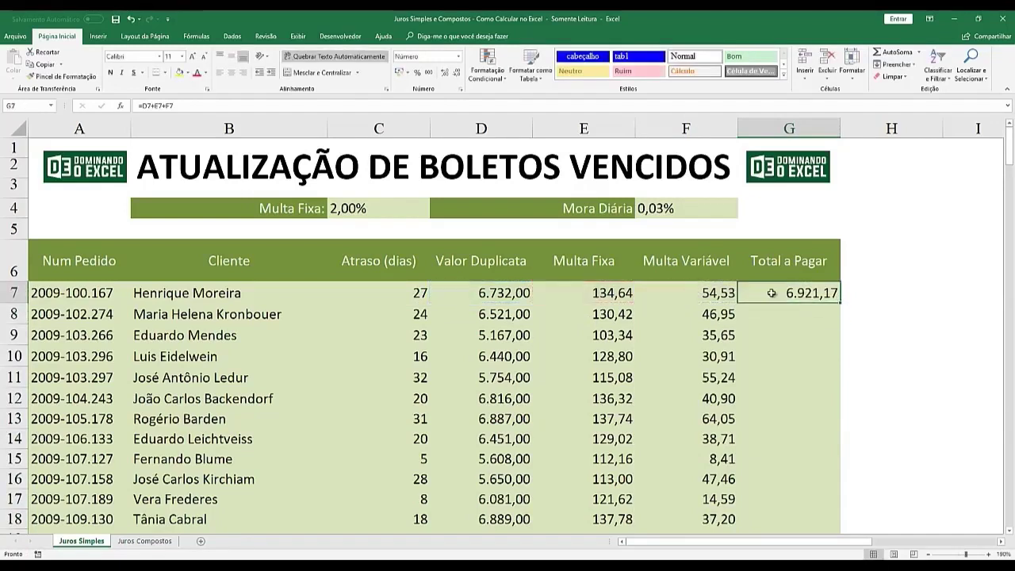
double_click(837, 304)
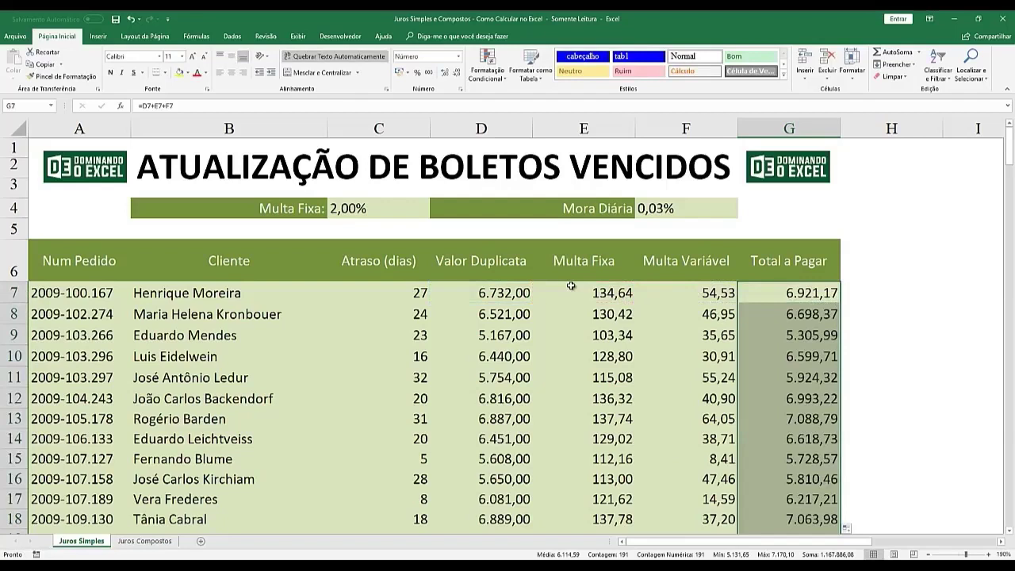
Step: Switch to the Juros Compostos sheet, select B10 and bring the Fluxo de Caixa table into view
click(143, 542)
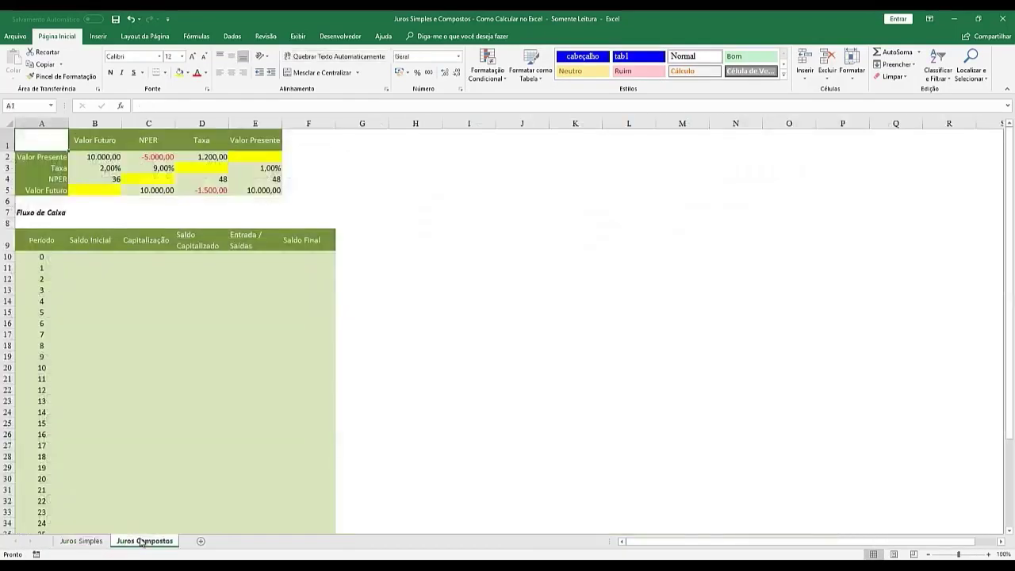
click(88, 258)
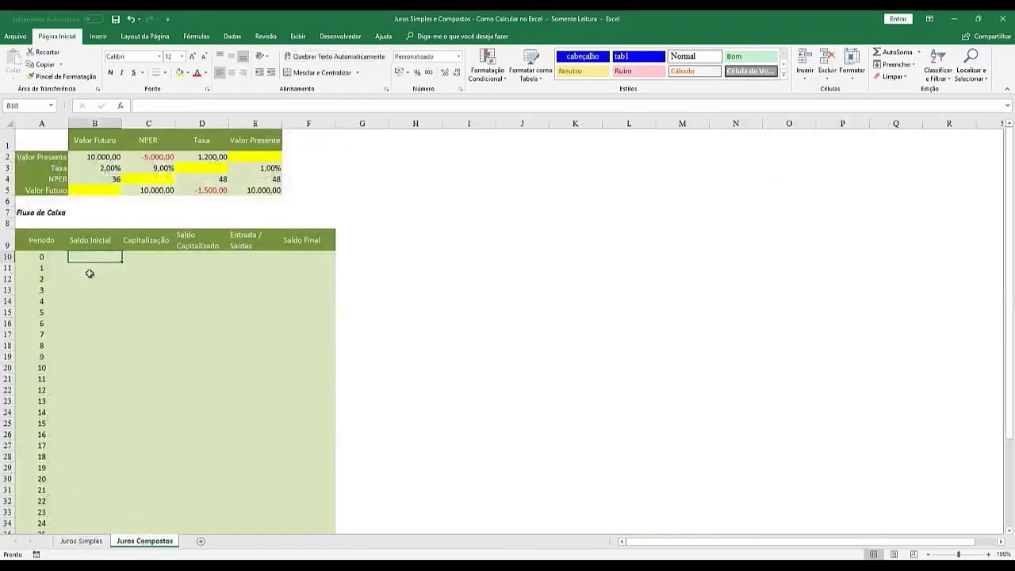
scroll(90, 273, up, 2)
scroll(89, 272, up, 2)
scroll(89, 271, up, 3)
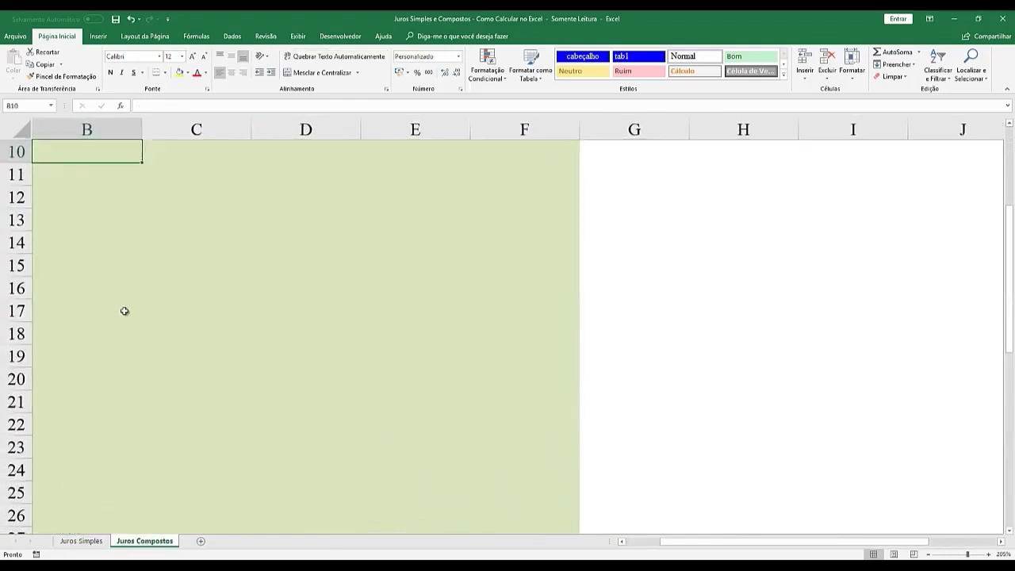
click(630, 543)
scroll(413, 441, up, 3)
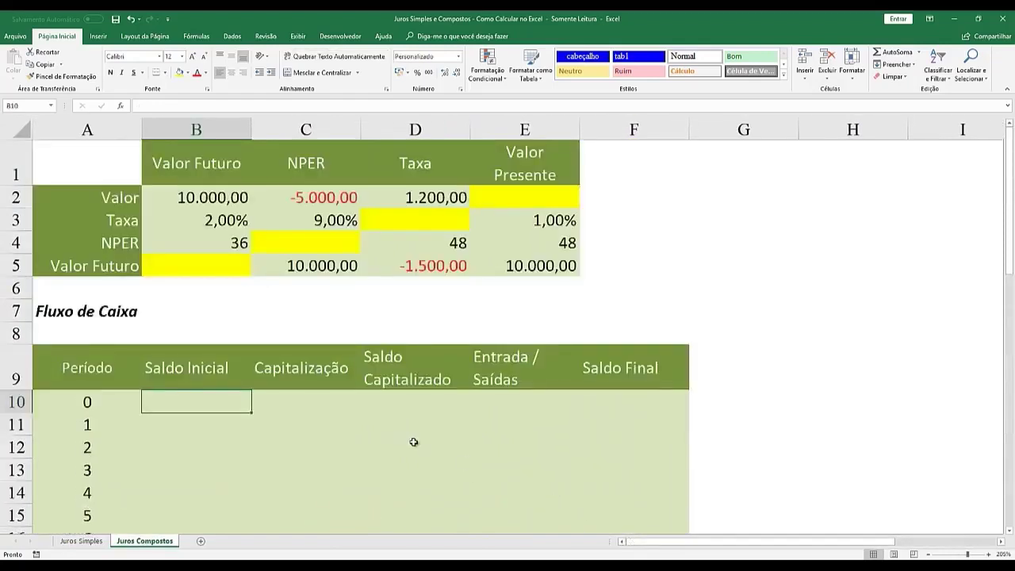
scroll(413, 441, down, 2)
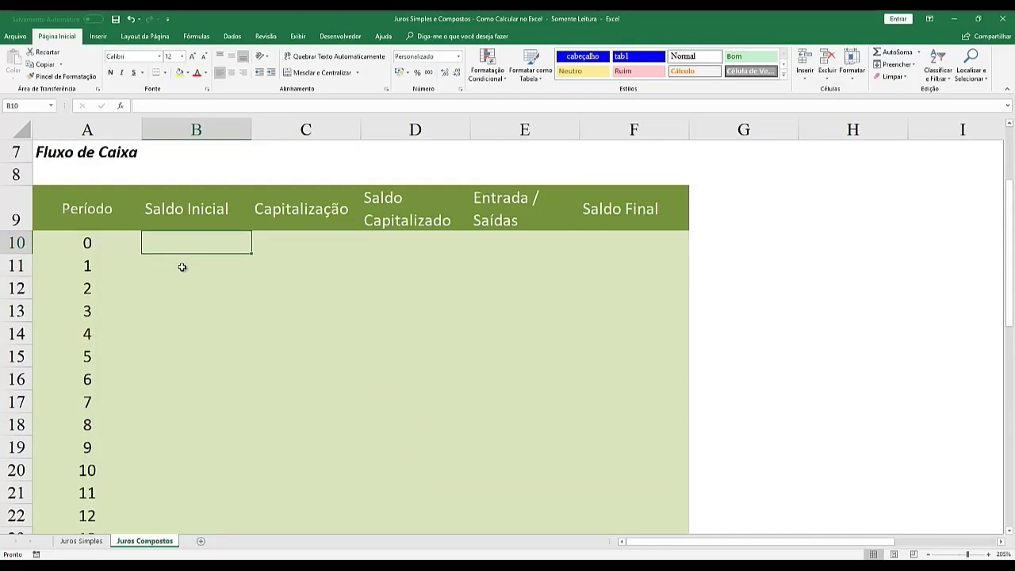
Step: Enter 1000, 10% and 5 in H9:H11 and 1500 in H13
click(817, 201)
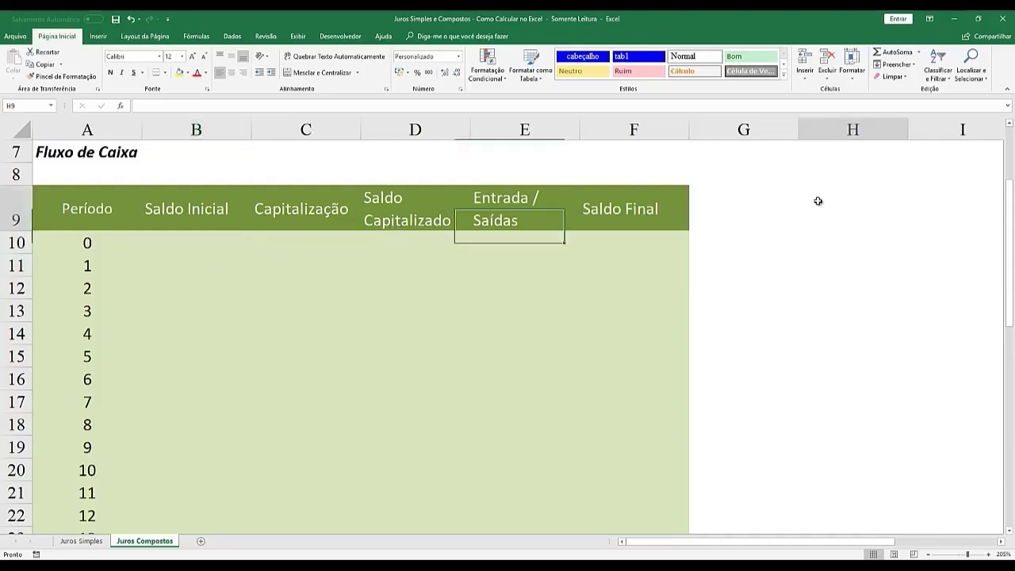
text(1000)
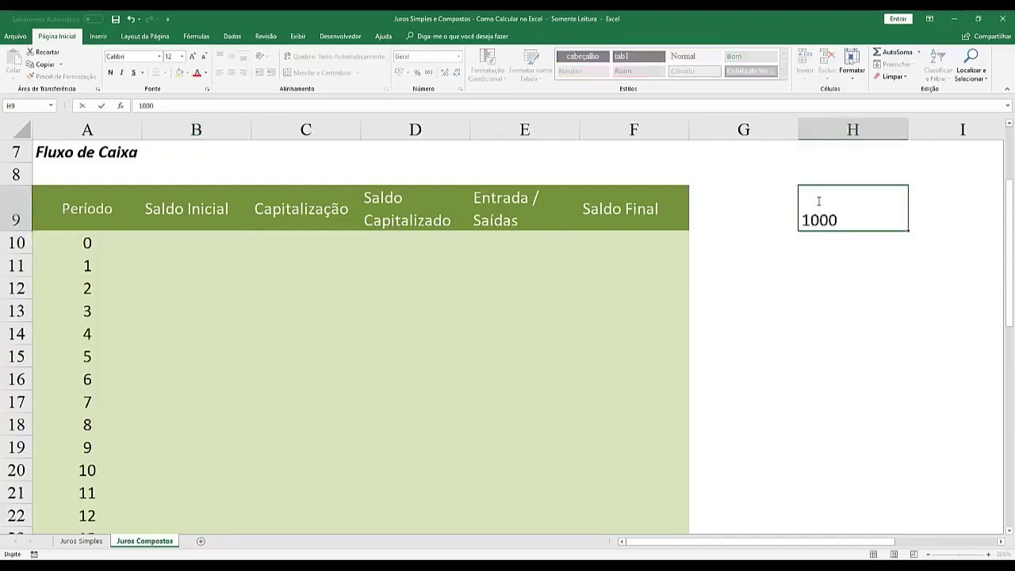
key(Return)
text(10%)
key(Return)
text(5)
key(Return)
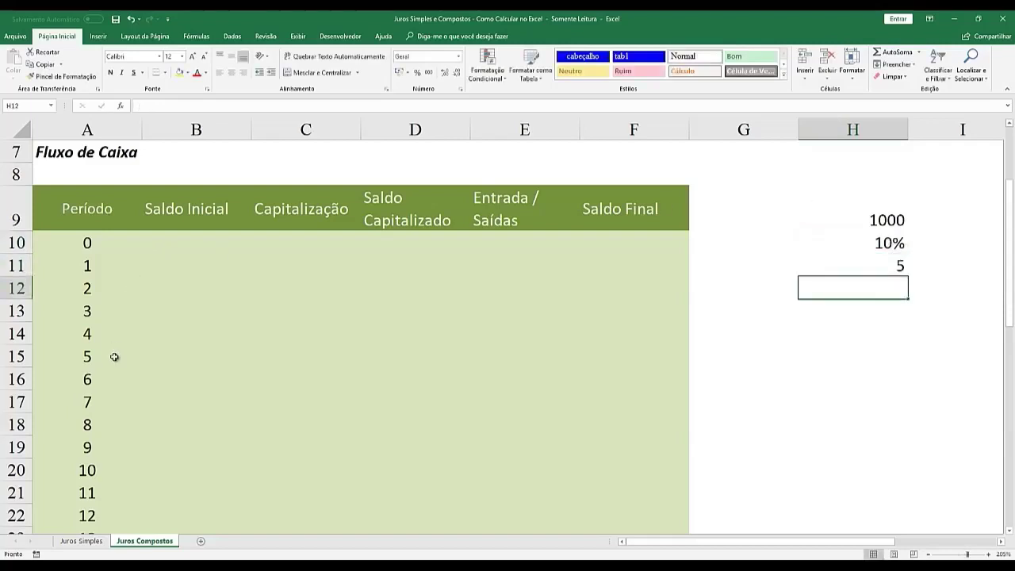
click(840, 315)
text(1500)
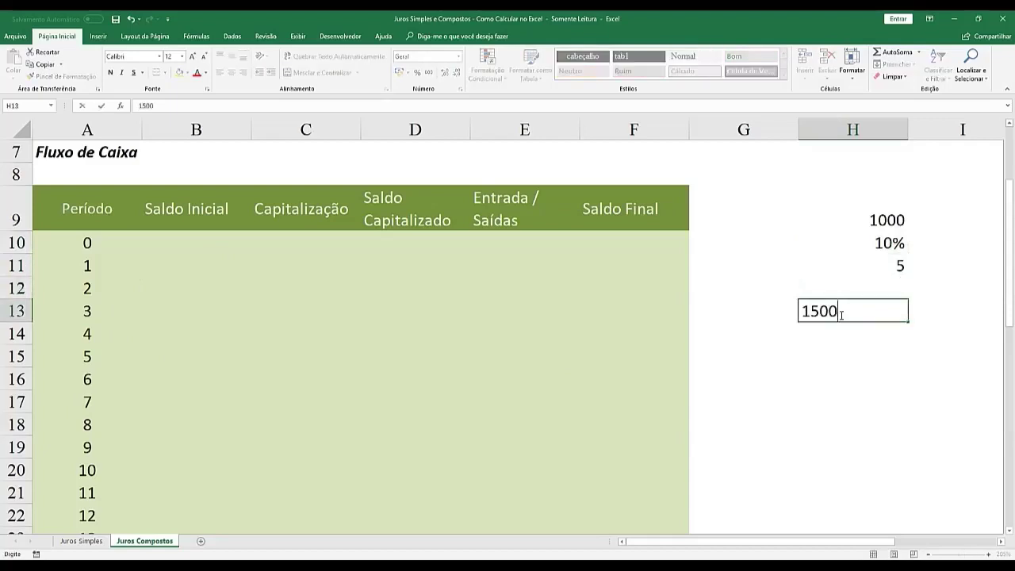
key(Return)
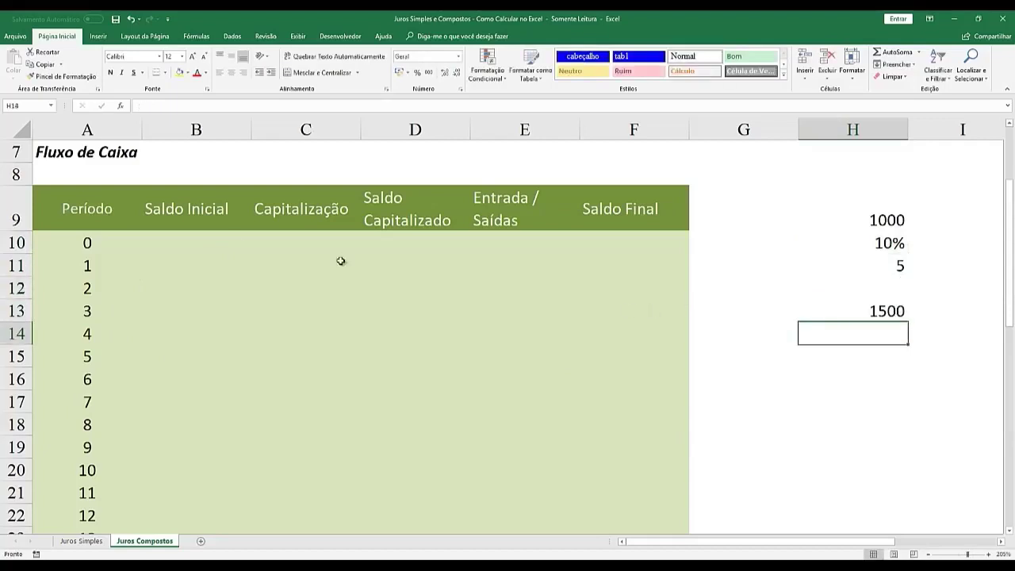
Step: Enter 1000 as period 0's opening balance in B10 and =B10 as its final balance in F10
click(163, 238)
text(1)
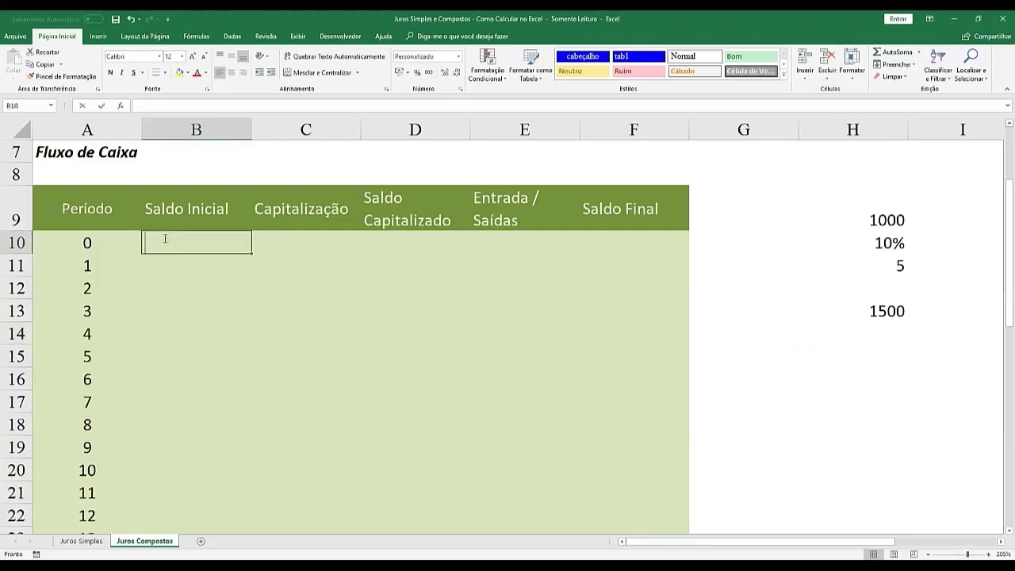
text(000)
key(Return)
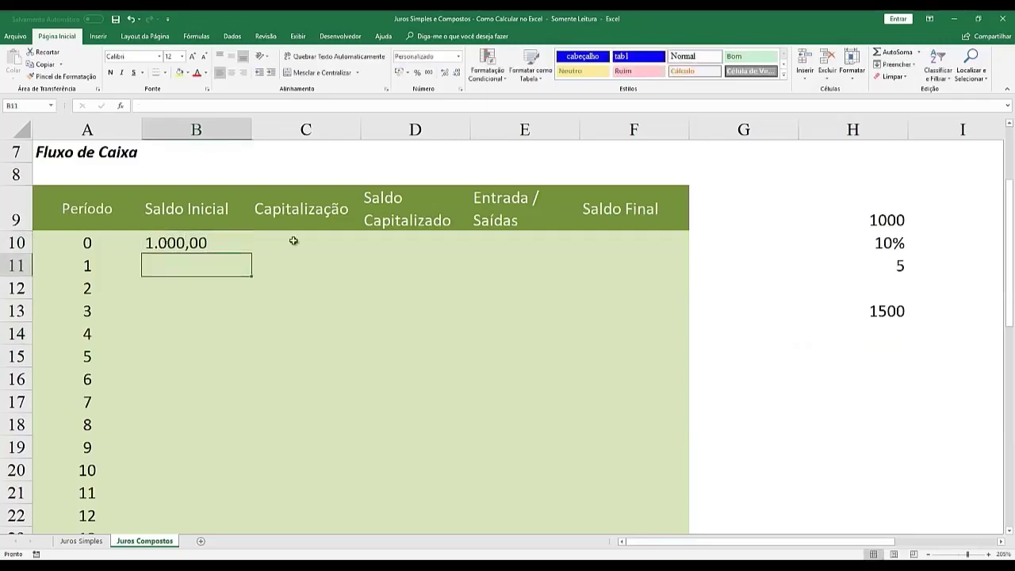
click(608, 246)
text(=)
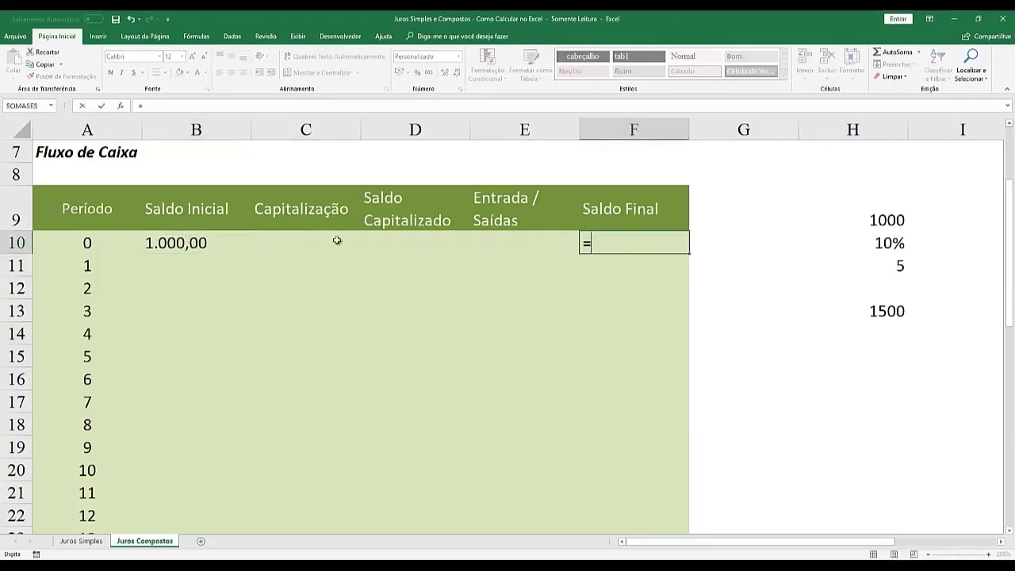
click(193, 240)
key(Return)
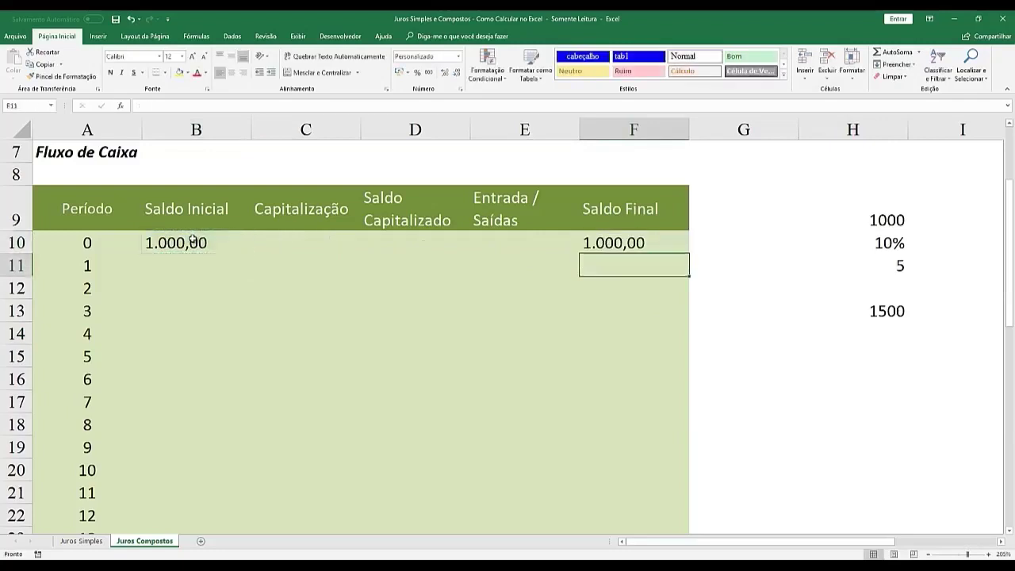
scroll(187, 286, down, 9)
scroll(186, 290, down, 9)
scroll(186, 290, up, 7)
scroll(185, 290, up, 8)
scroll(185, 291, up, 5)
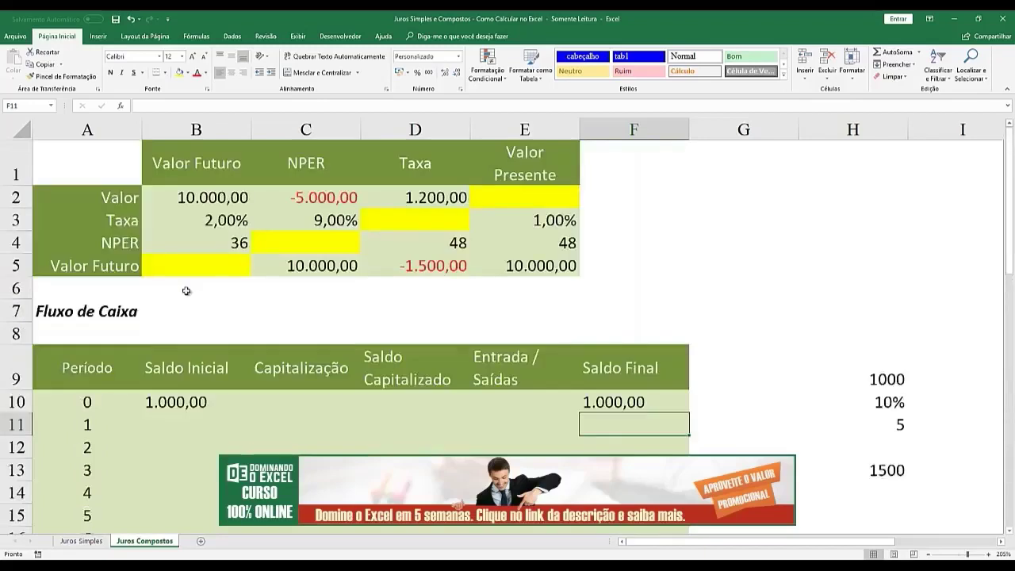
scroll(187, 291, down, 1)
scroll(187, 291, down, 3)
scroll(186, 291, up, 2)
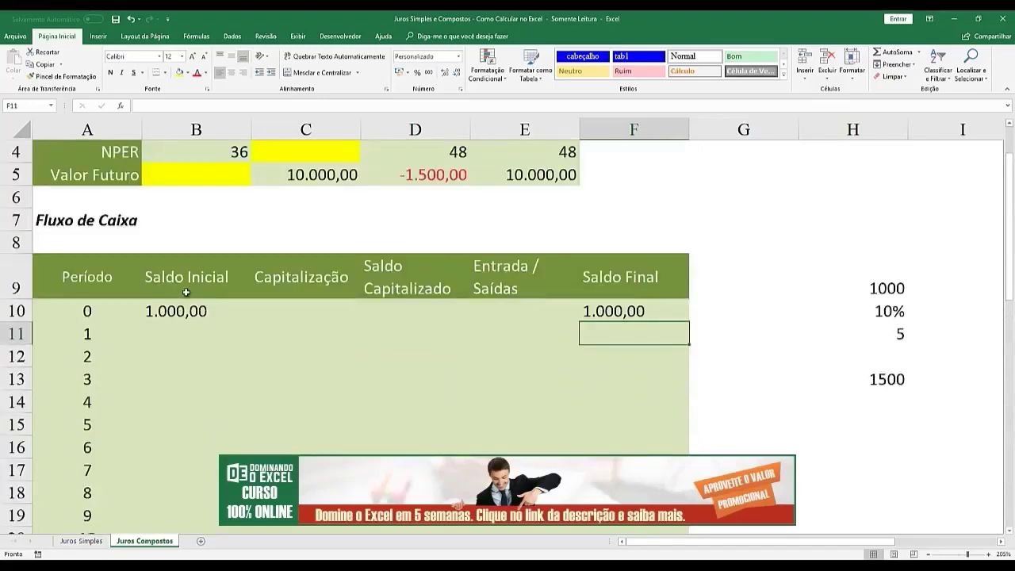
Step: Link period 1's opening balance in B11 to period 0's final balance with =F10
click(171, 331)
text(=)
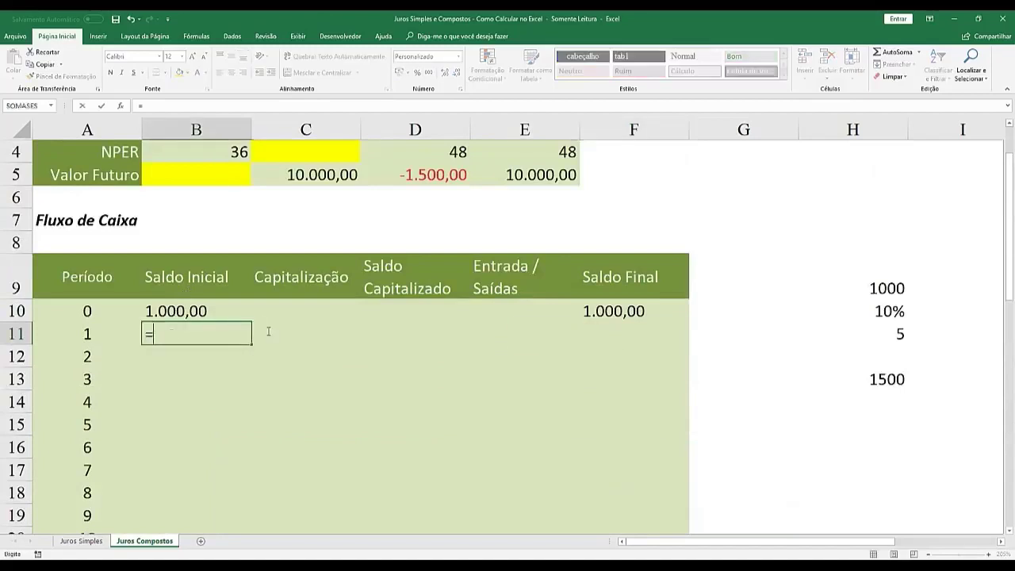
click(612, 312)
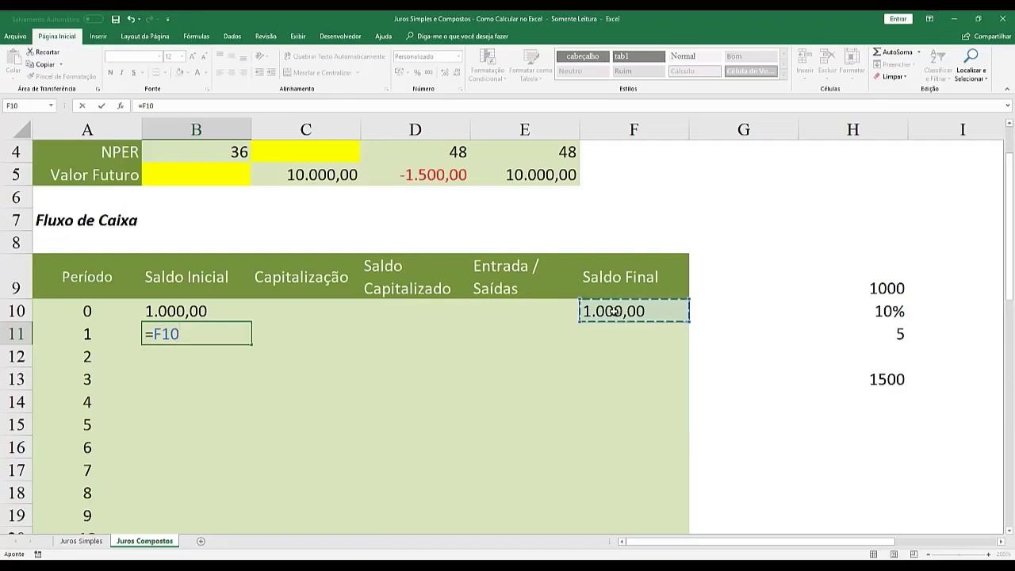
key(Return)
Step: Enter =B11*10% in C11 to compute period 1's interest of 100,00
click(289, 335)
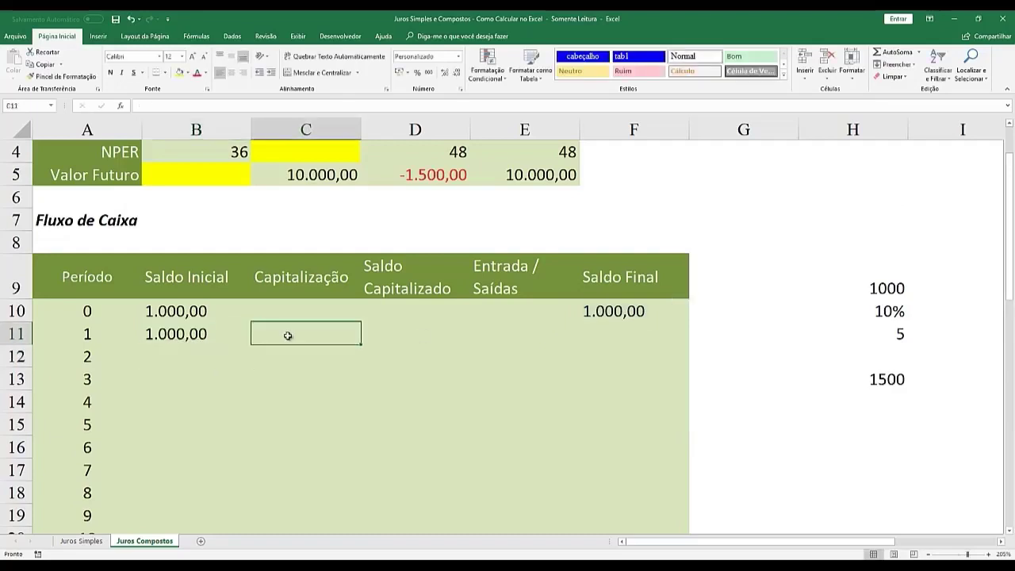
text(=)
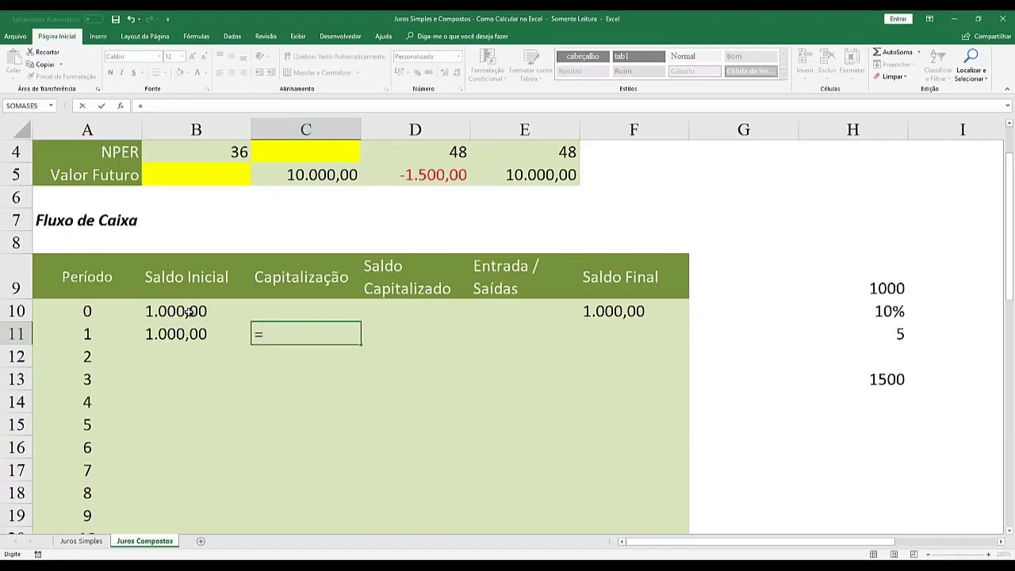
click(182, 333)
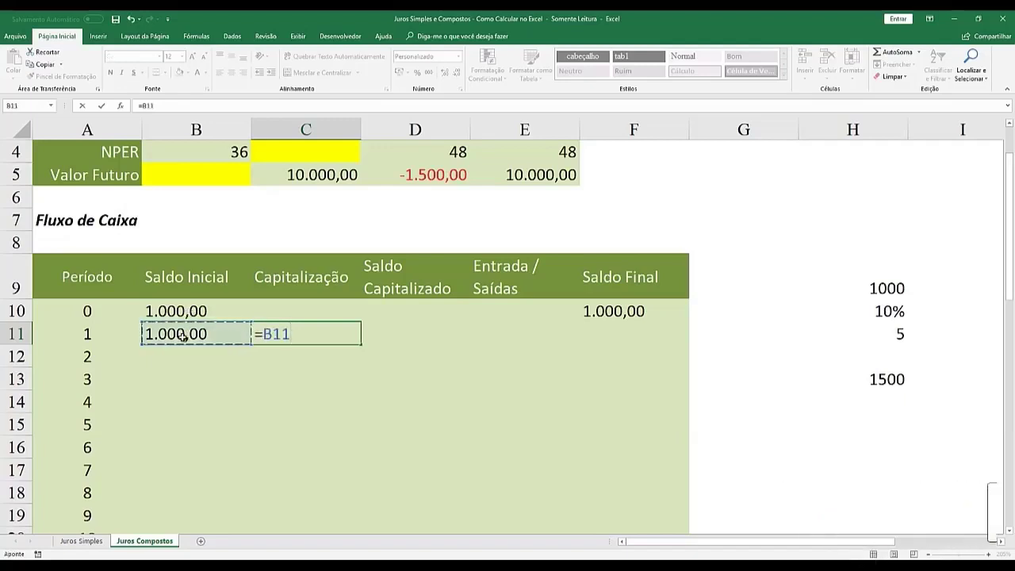
click(594, 311)
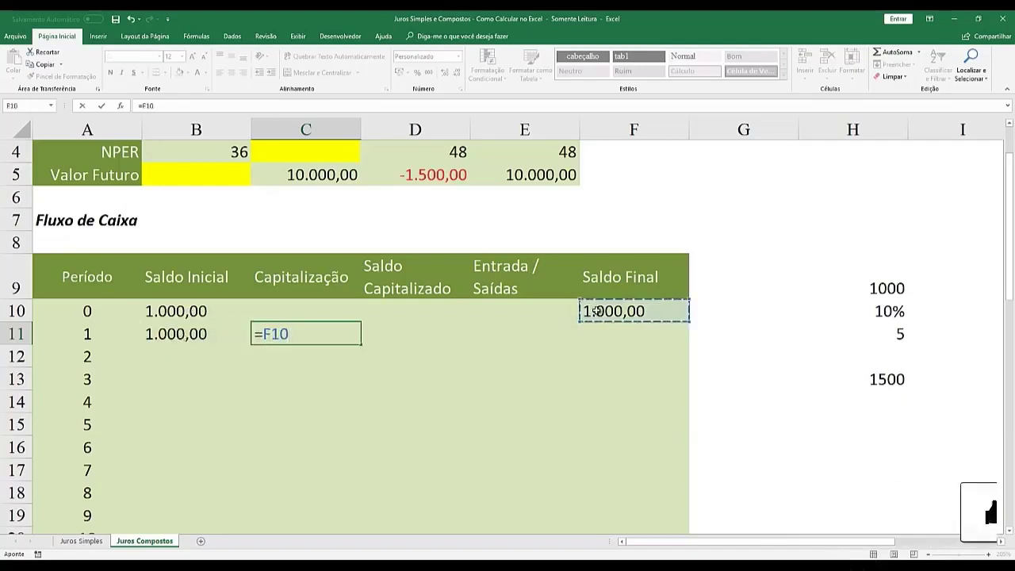
click(191, 334)
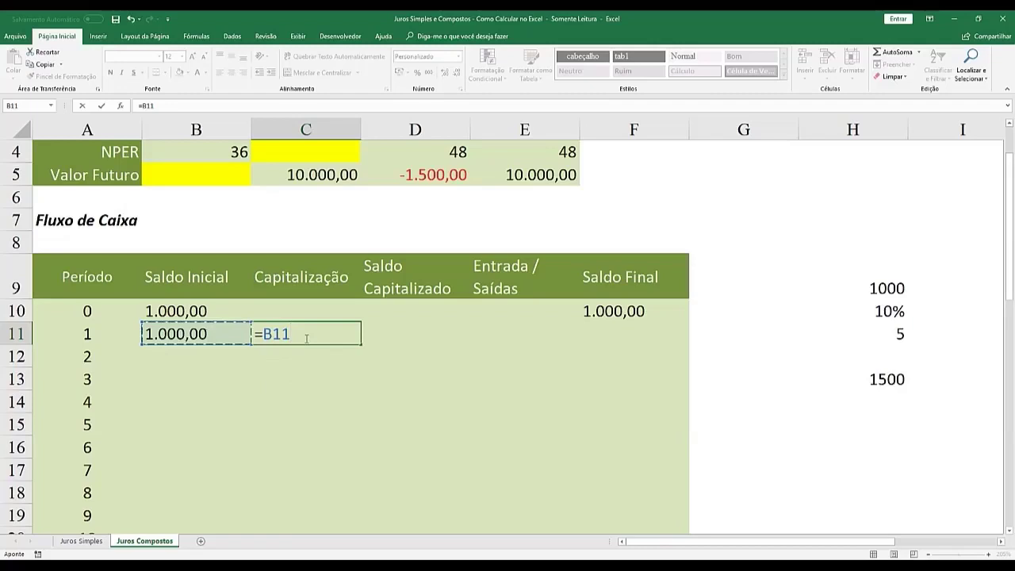
text(*)
click(879, 312)
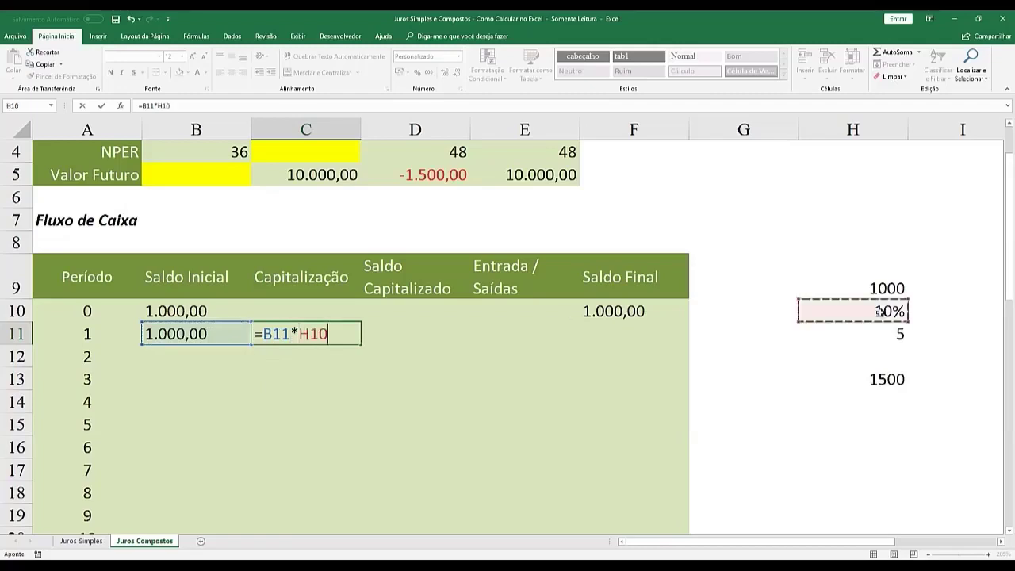
drag(300, 333, 325, 334)
click(326, 334)
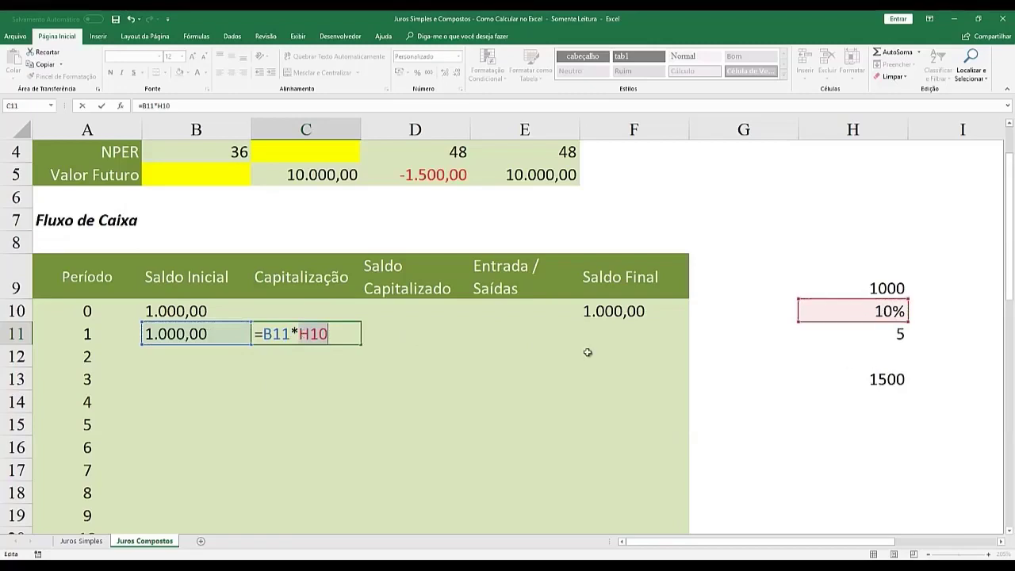
key(BackSpace)
key(BackSpace)
key(BackSpace)
text(10%)
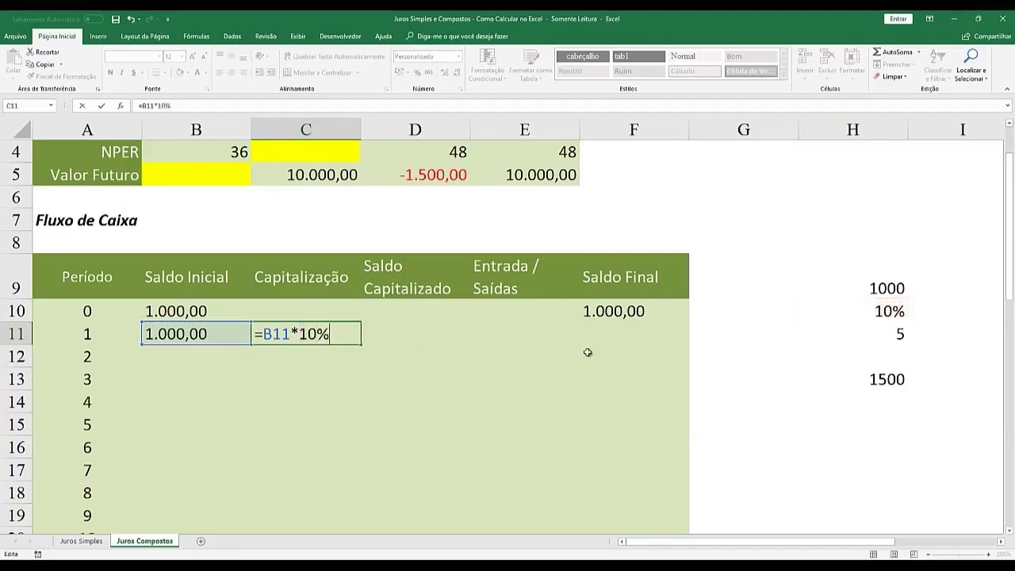
key(Return)
key(Up)
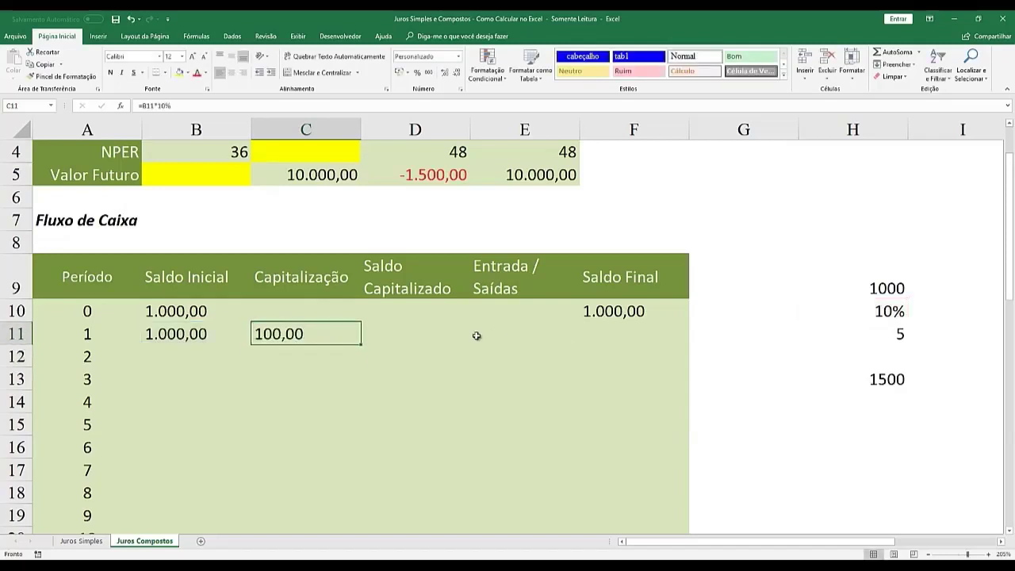
Step: Enter =B11+C11 in D11 for period 1's capitalized balance of 1.100,00
click(428, 336)
text(=)
click(203, 337)
text(+)
click(309, 336)
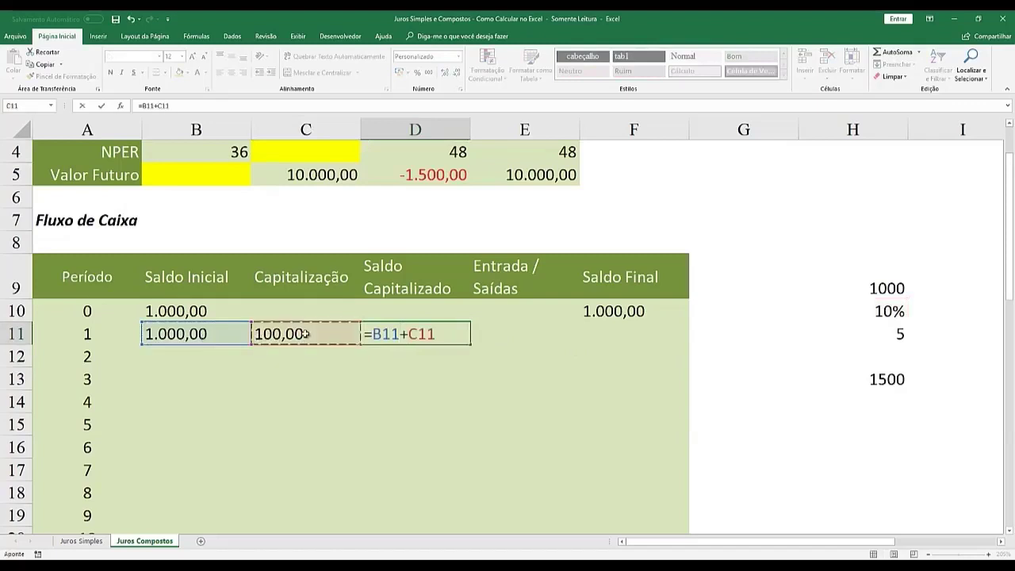
key(Return)
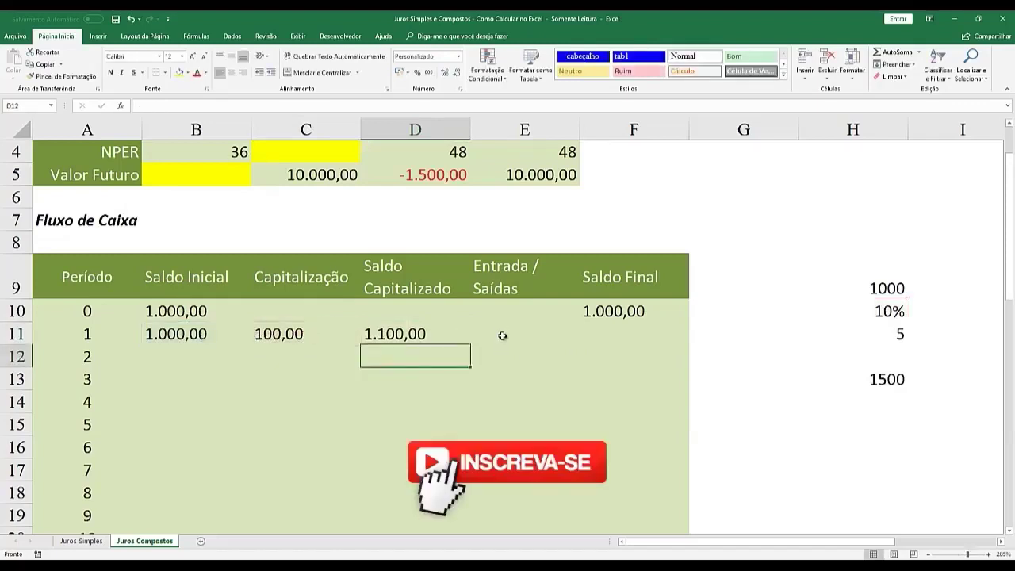
Step: Set period 1's inflow/outflow E11 to 0 and its final balance F11 to =D11+E11
click(502, 336)
text(0)
click(634, 333)
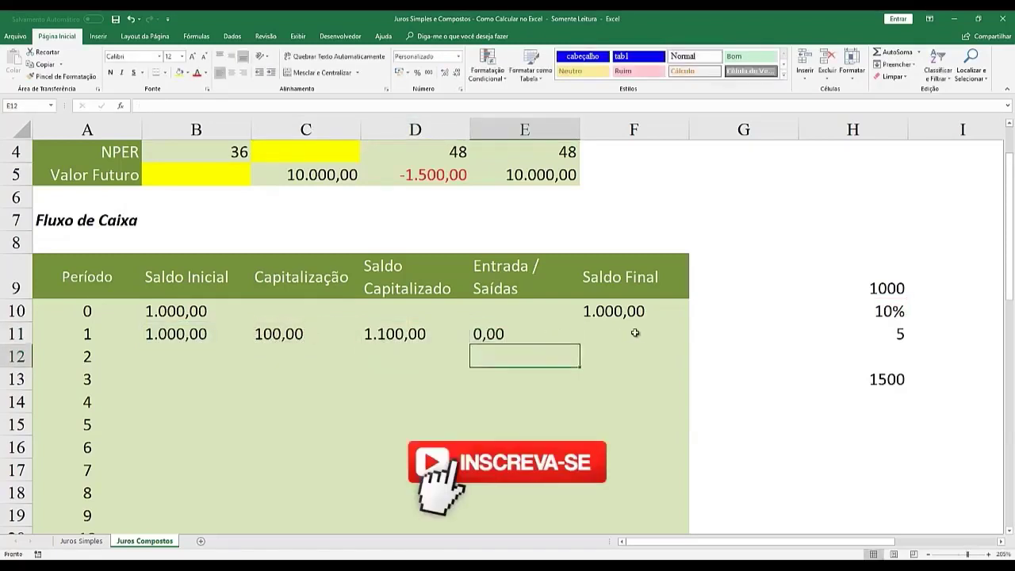
text(=)
click(397, 334)
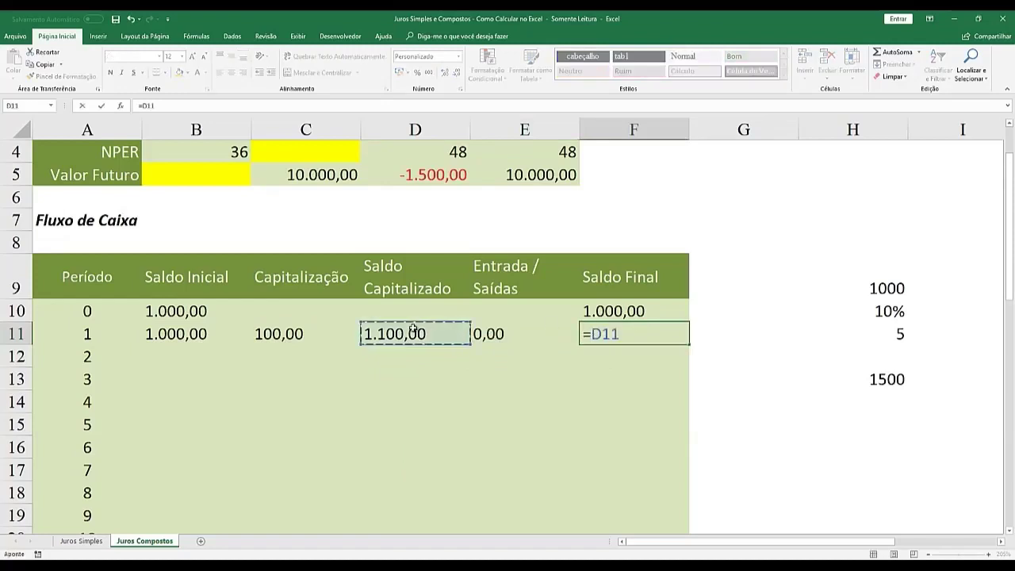
text(+)
click(496, 336)
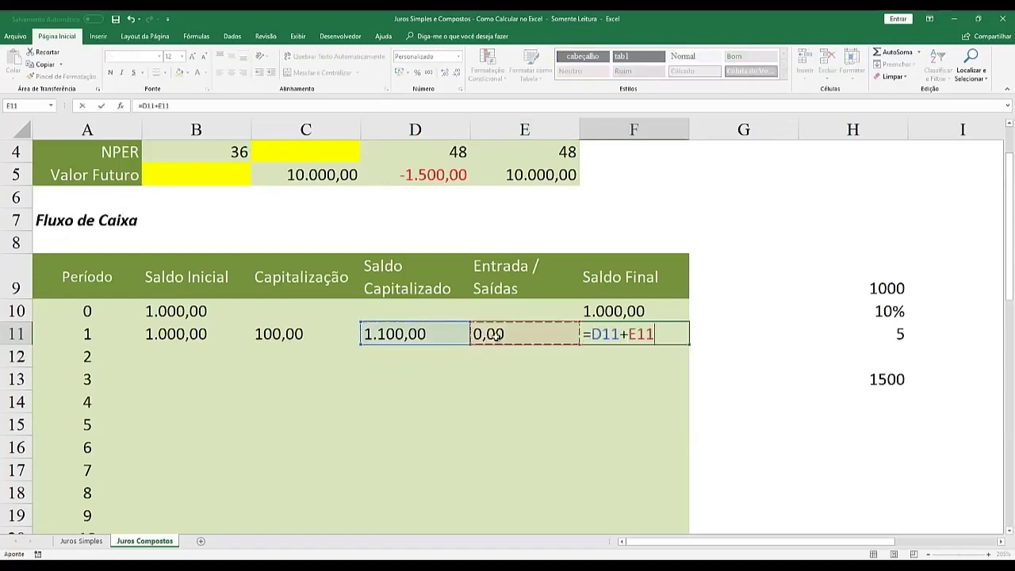
key(Return)
Step: Fill B11:F11 down to row 15 and copy the zero inflow/outflow down to E15
drag(198, 335, 627, 334)
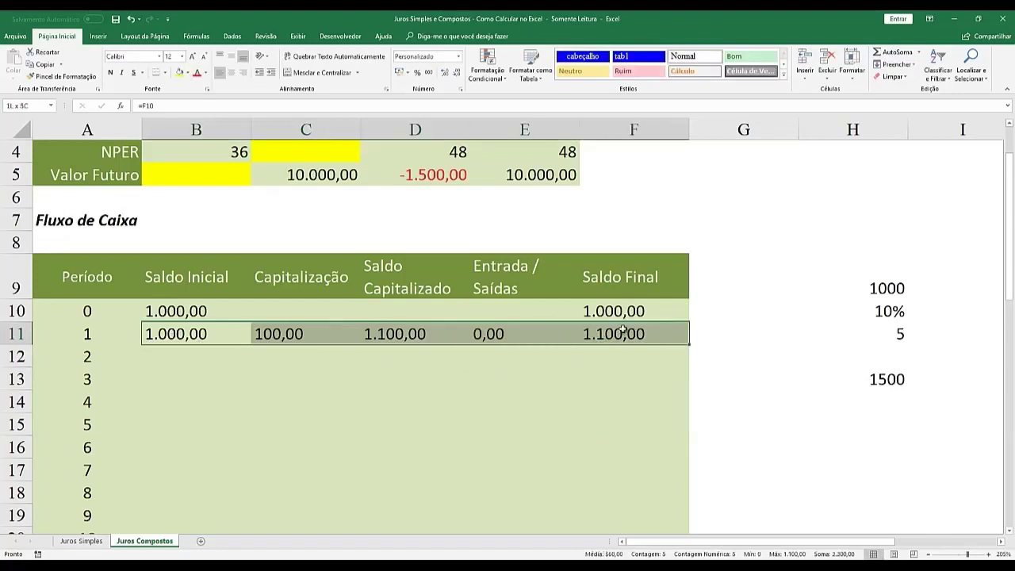
drag(688, 343, 676, 430)
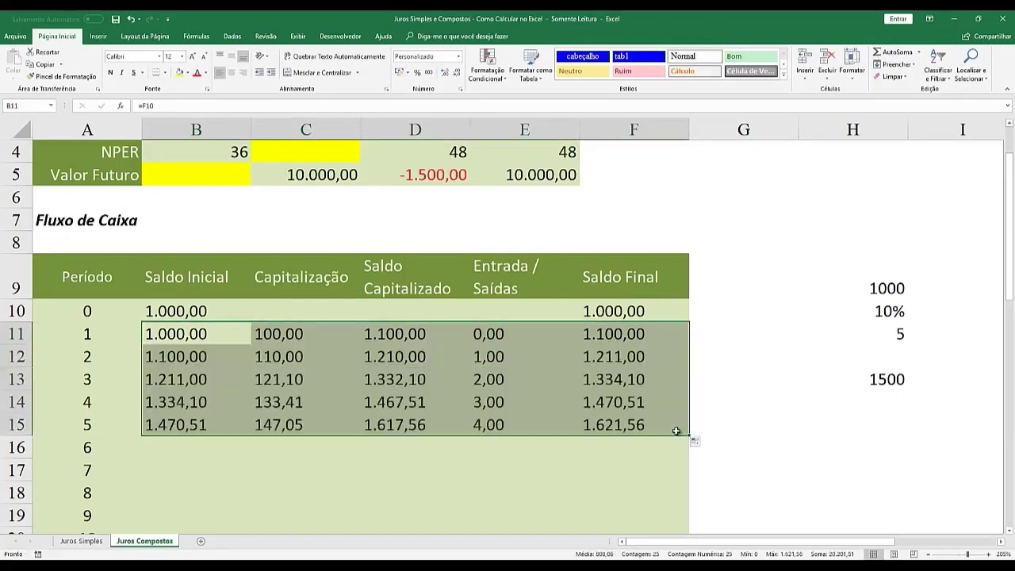
click(496, 337)
drag(580, 344, 581, 432)
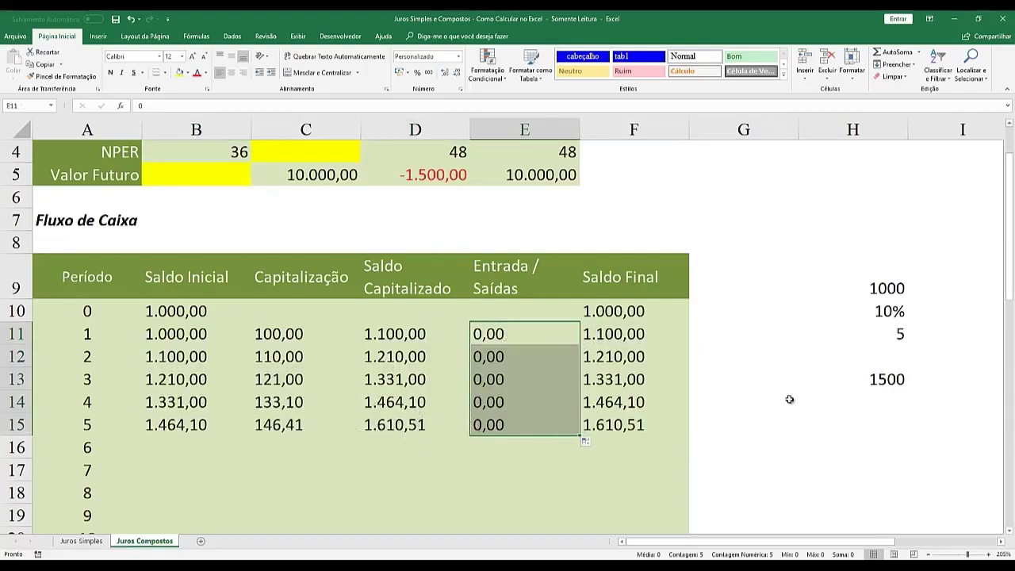
Step: Enter 1610,51 in H14 and in period 5's inflow/outflow cell E15
click(873, 392)
text(1610,51)
key(Return)
key(Left)
key(Left)
key(Left)
key(Left)
key(Right)
text(1610,51)
key(Return)
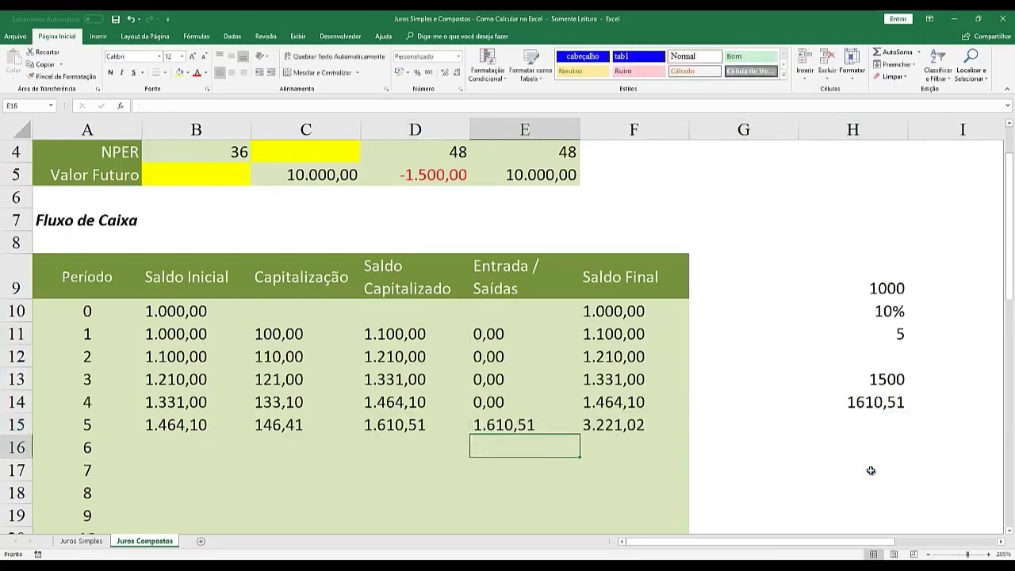
Step: Make E15 a -1.610,51 withdrawal so the closing balance in F15 becomes 0,00
key(Up)
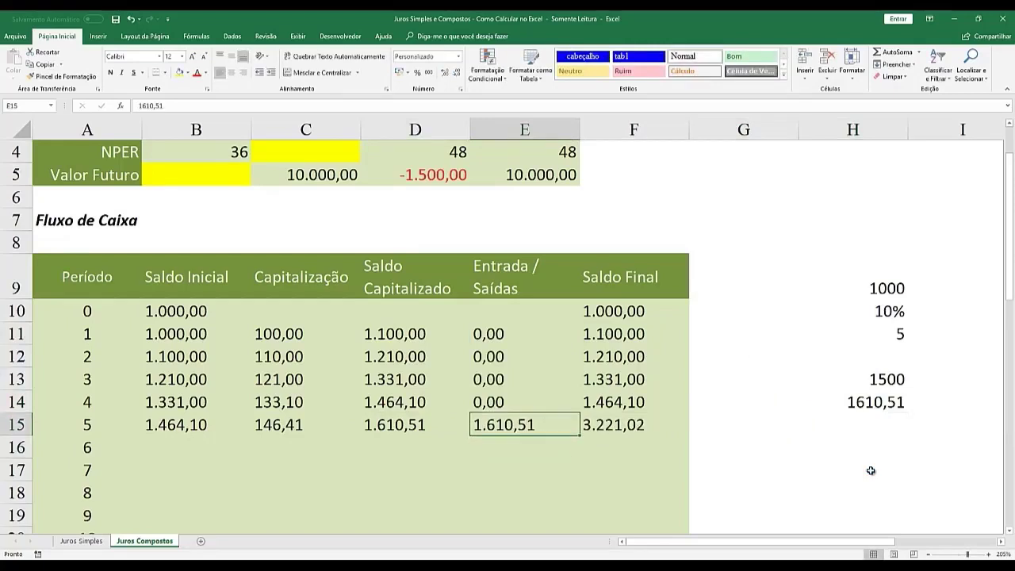
key(F2)
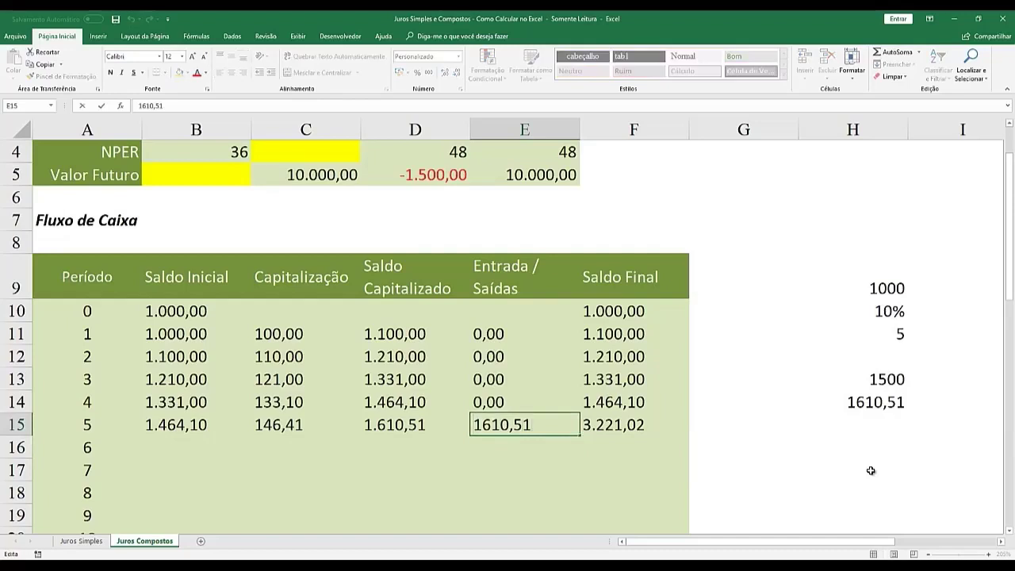
key(Home)
text(-)
key(Return)
key(Up)
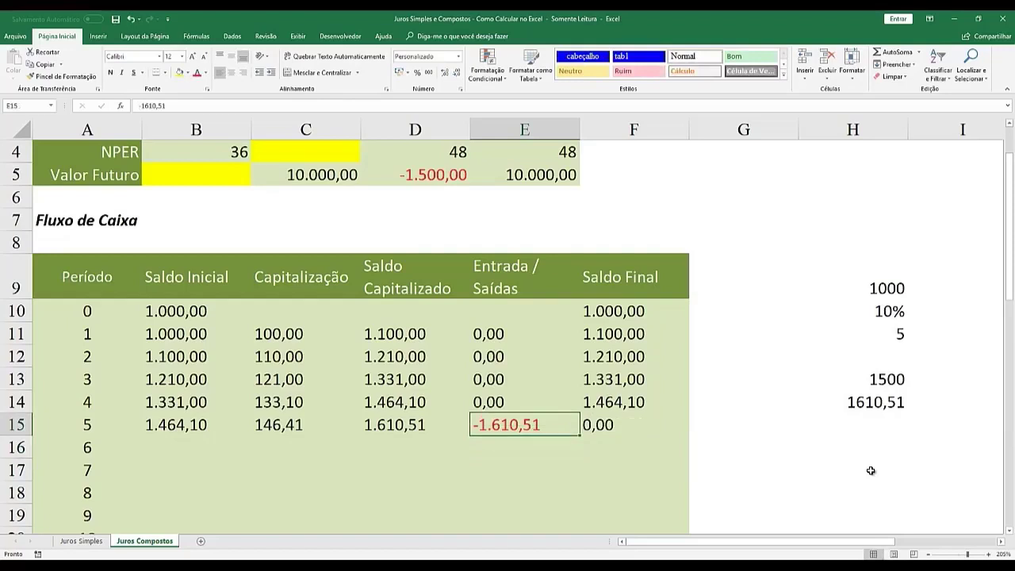
click(861, 382)
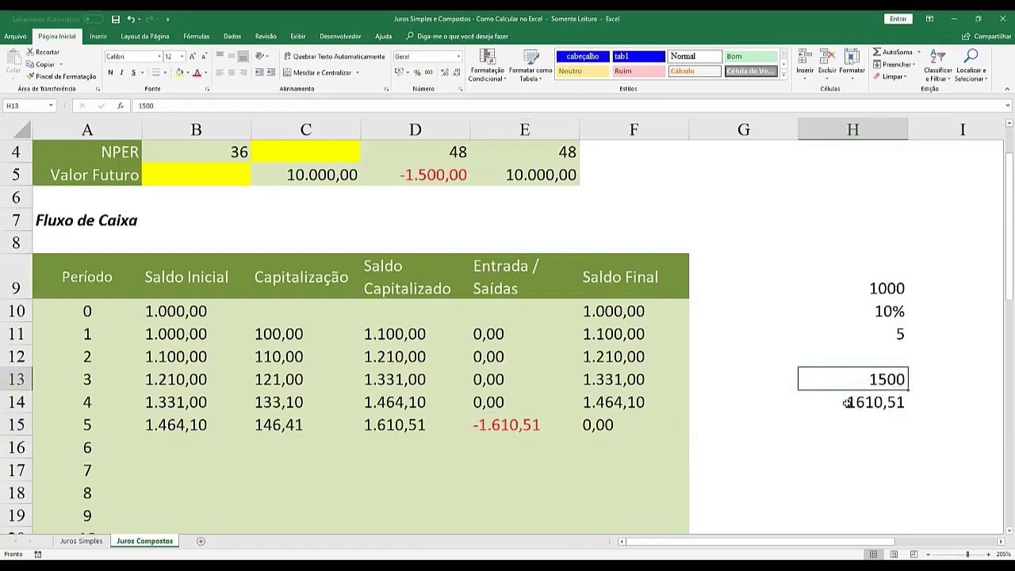
click(845, 402)
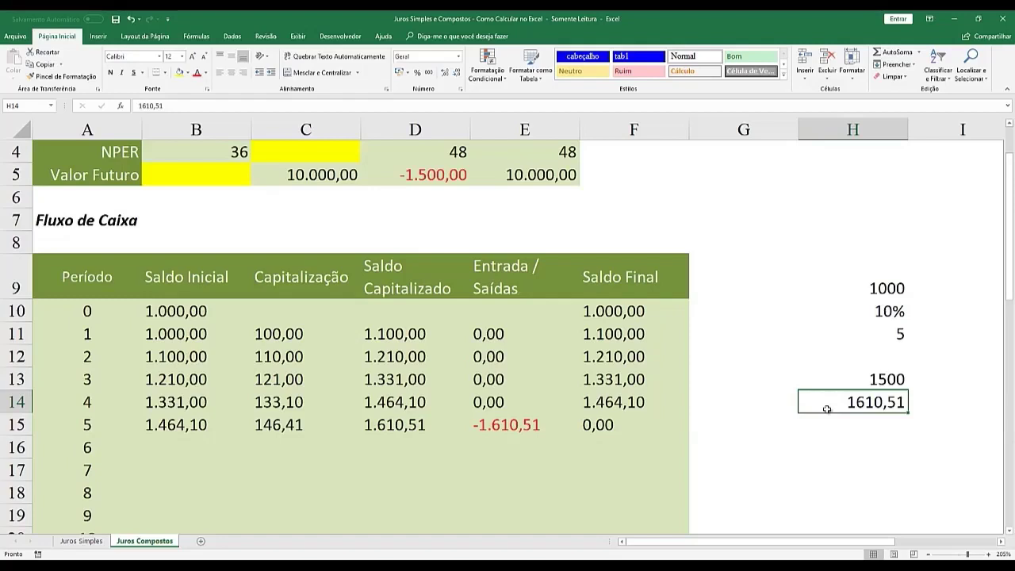
scroll(654, 402, up, 1)
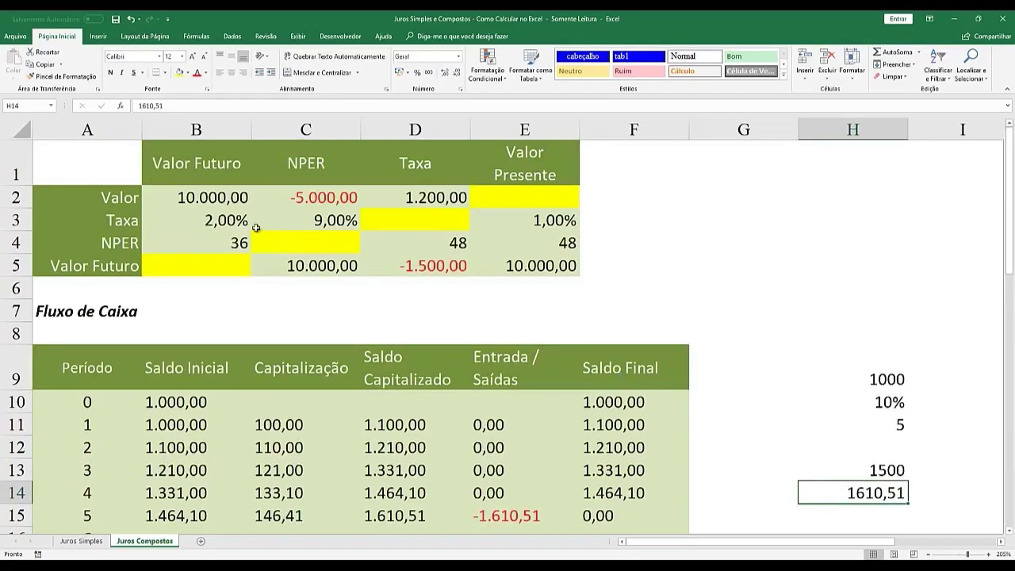
click(207, 204)
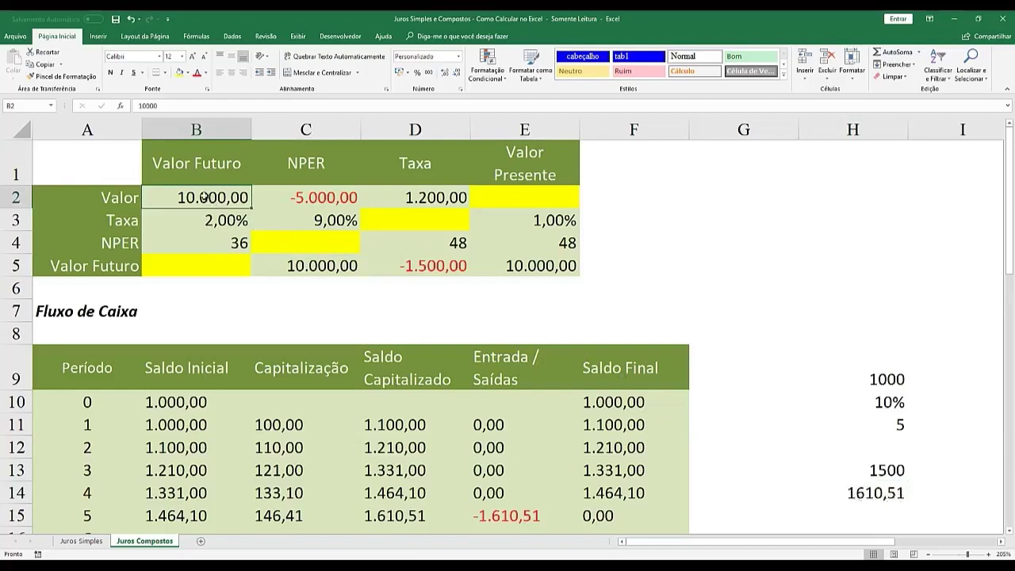
Step: Enter 1.000, 10 and 5 as the present value, rate and periods in B2:B4
text(1.000)
key(Return)
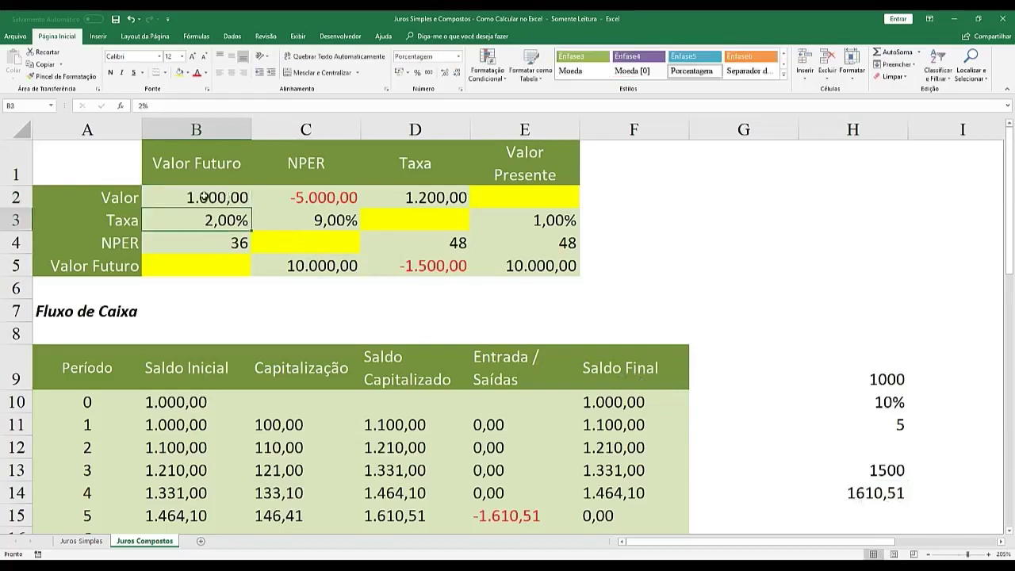
text(10)
key(Return)
text(5)
key(Return)
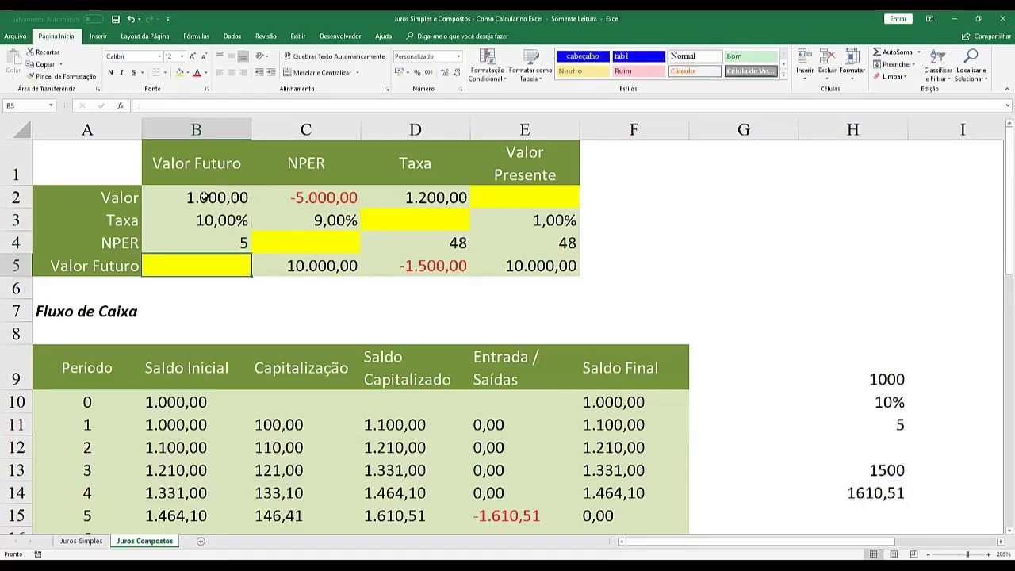
Step: Start a =vf( formula in B5, cancel it, and scroll back to column A
text(=vf()
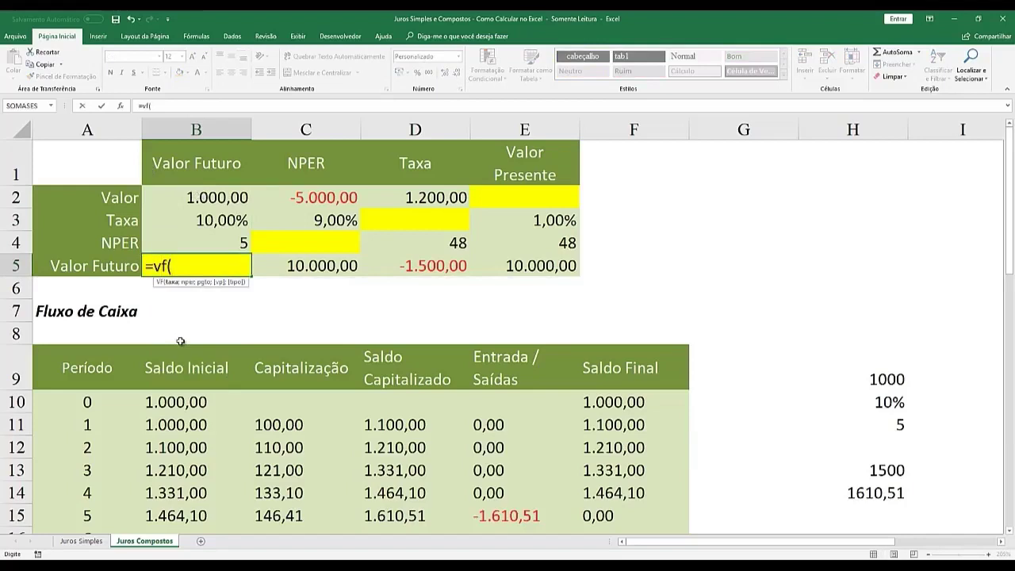
key(Escape)
ctrl+scroll(192, 302, up, 2)
ctrl+scroll(192, 304, up, 1)
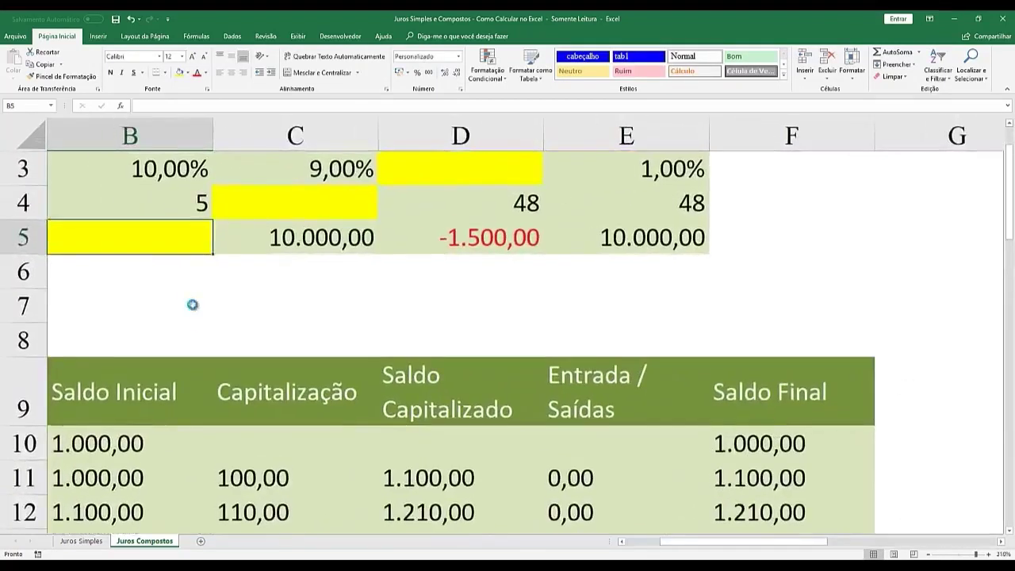
ctrl+scroll(192, 304, up, 2)
ctrl+scroll(192, 303, up, 1)
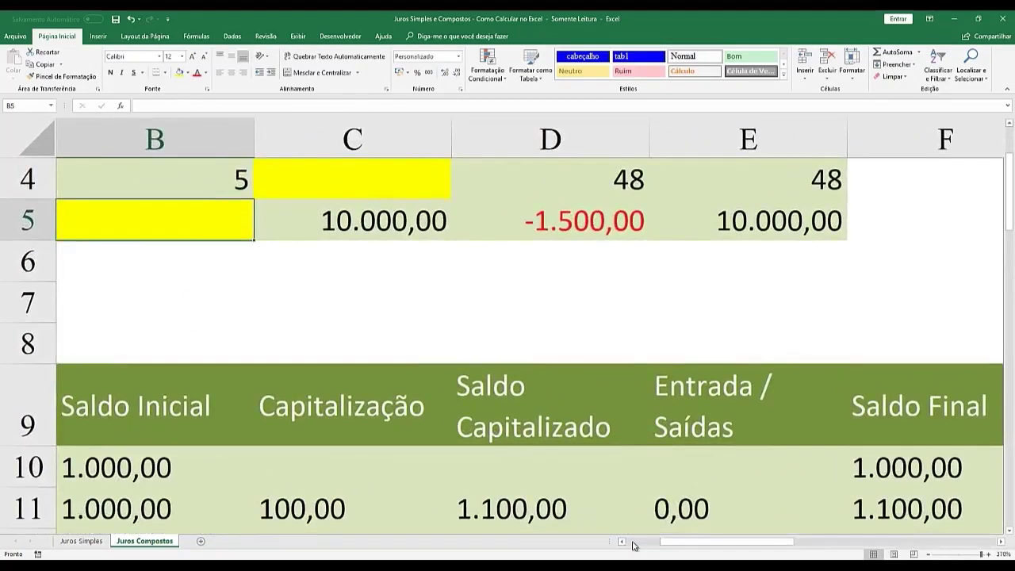
click(632, 541)
scroll(455, 399, up, 1)
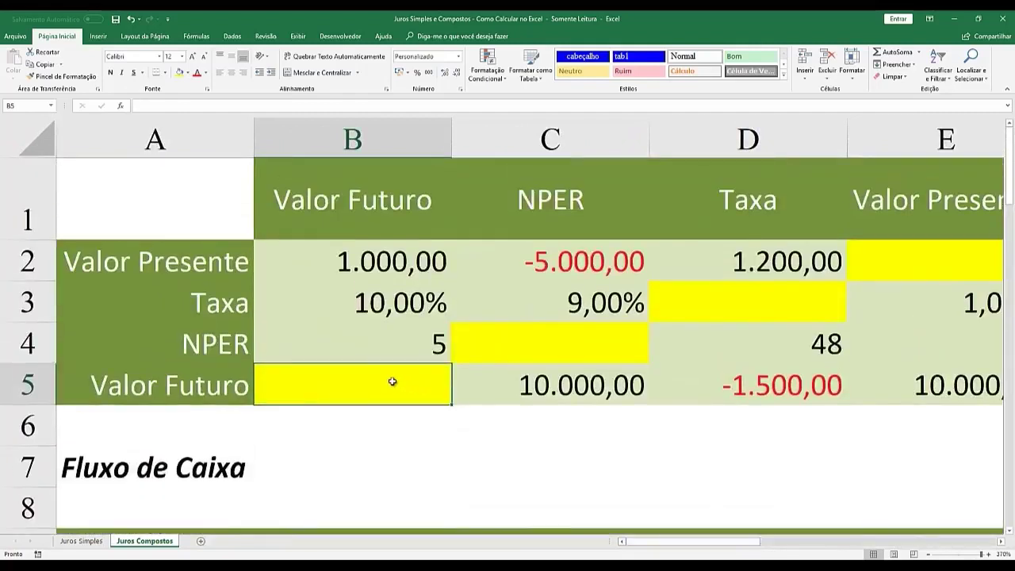
ctrl+scroll(391, 381, down, 1)
ctrl+scroll(392, 381, down, 1)
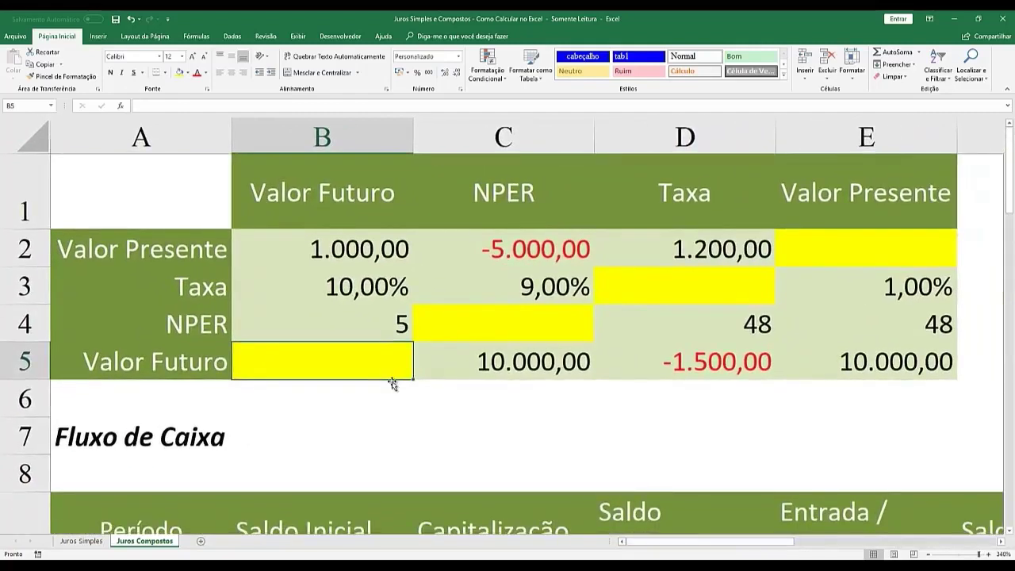
Step: Enter =VF(B3;B4;;B2) in B5, returning a future value of -1.610,51
text(=)
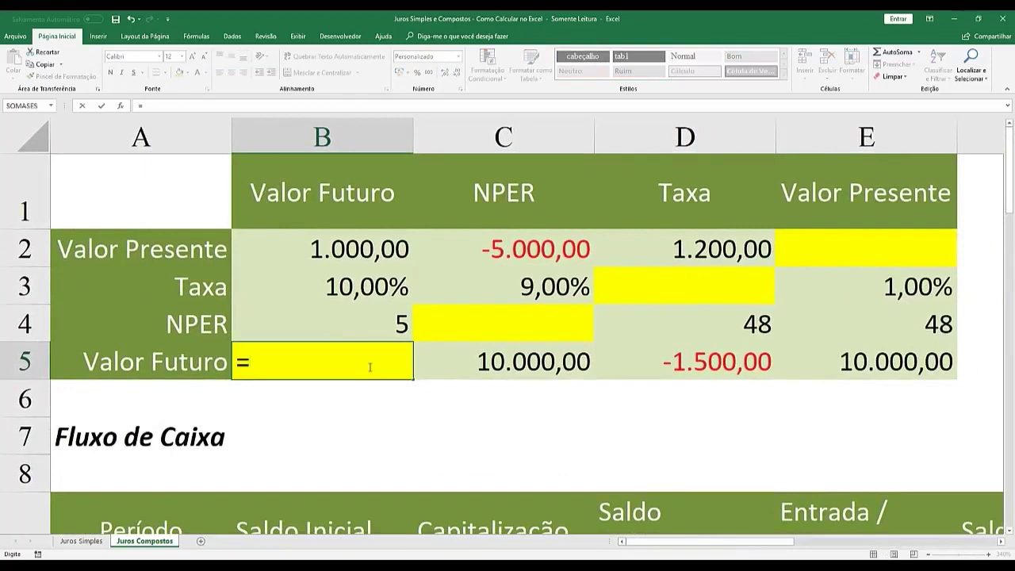
text(VF()
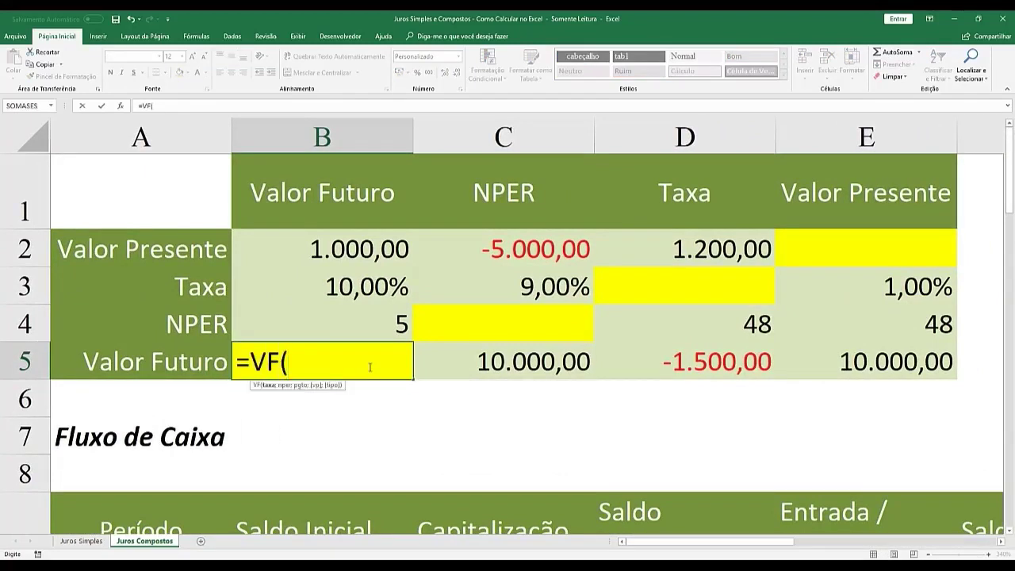
click(354, 293)
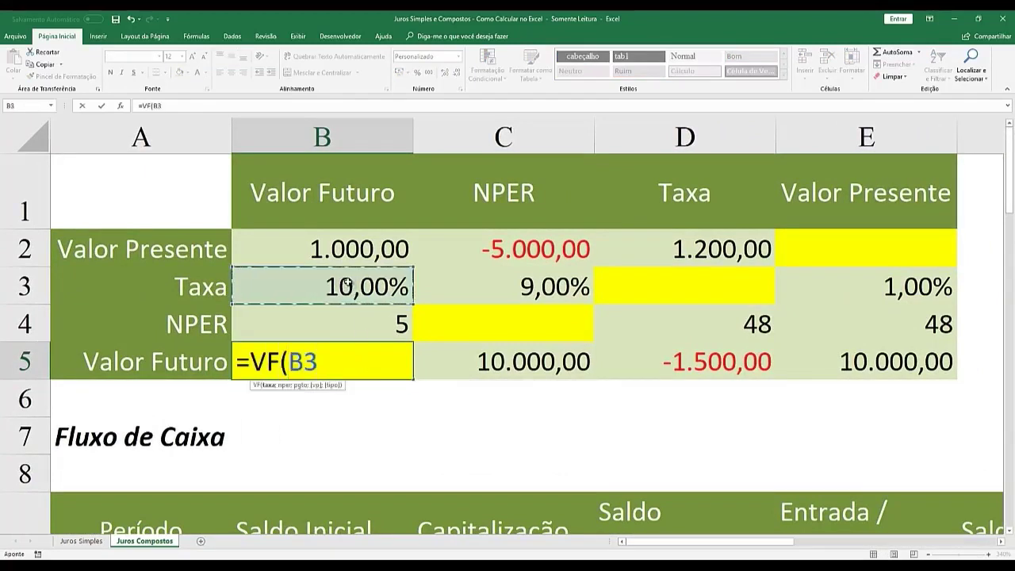
text(;)
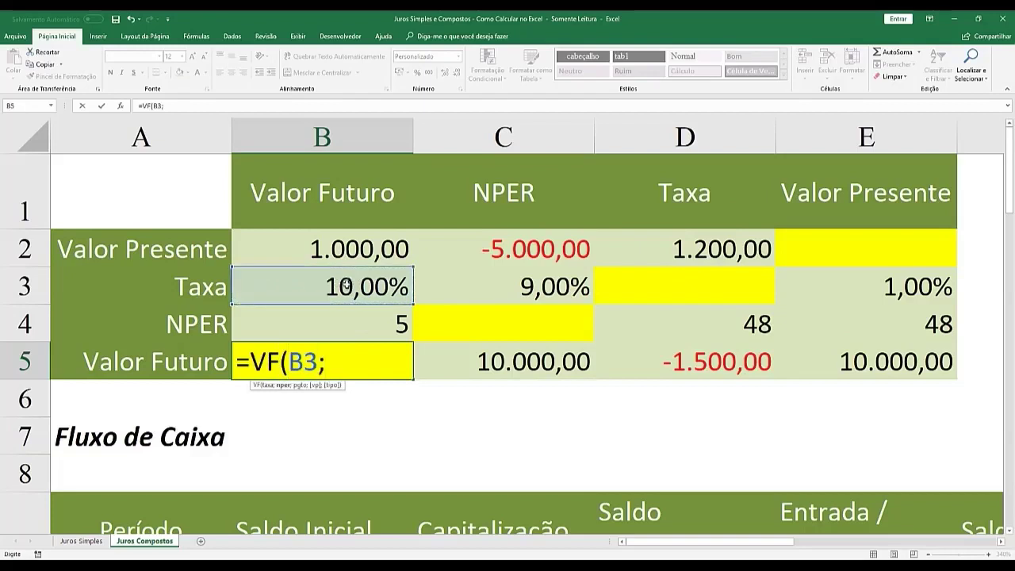
click(336, 332)
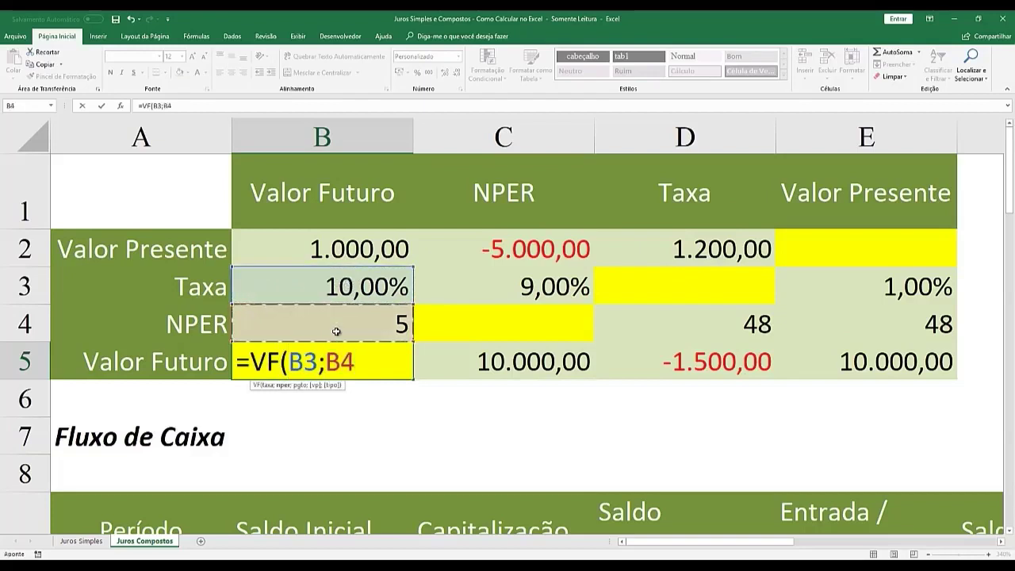
text(;)
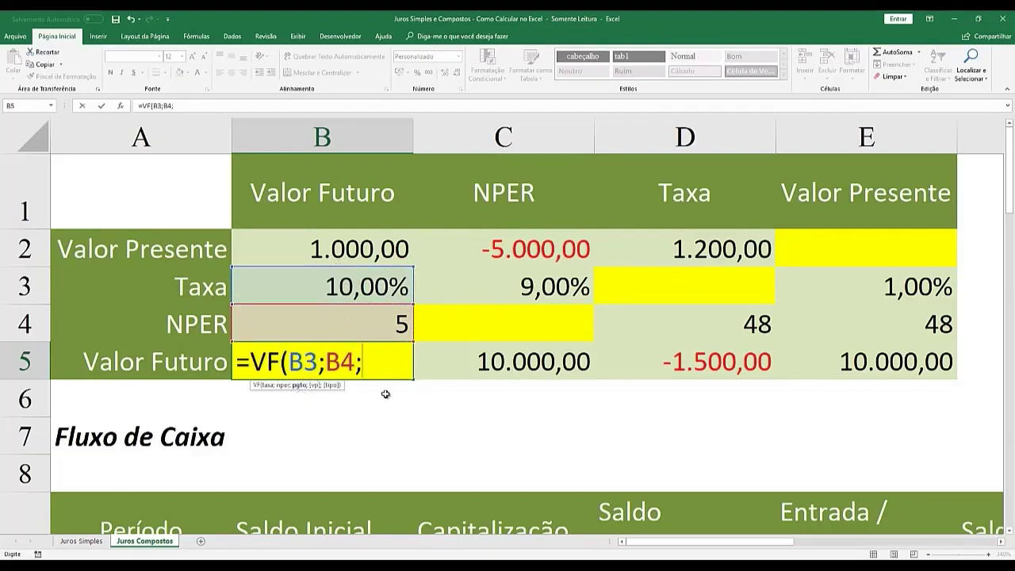
scroll(544, 417, down, 3)
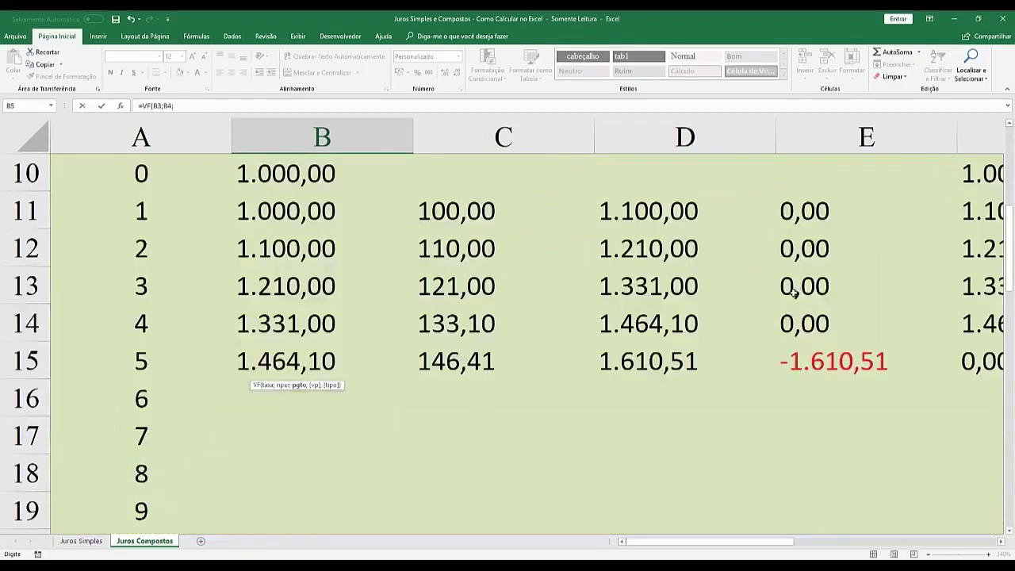
scroll(794, 290, up, 3)
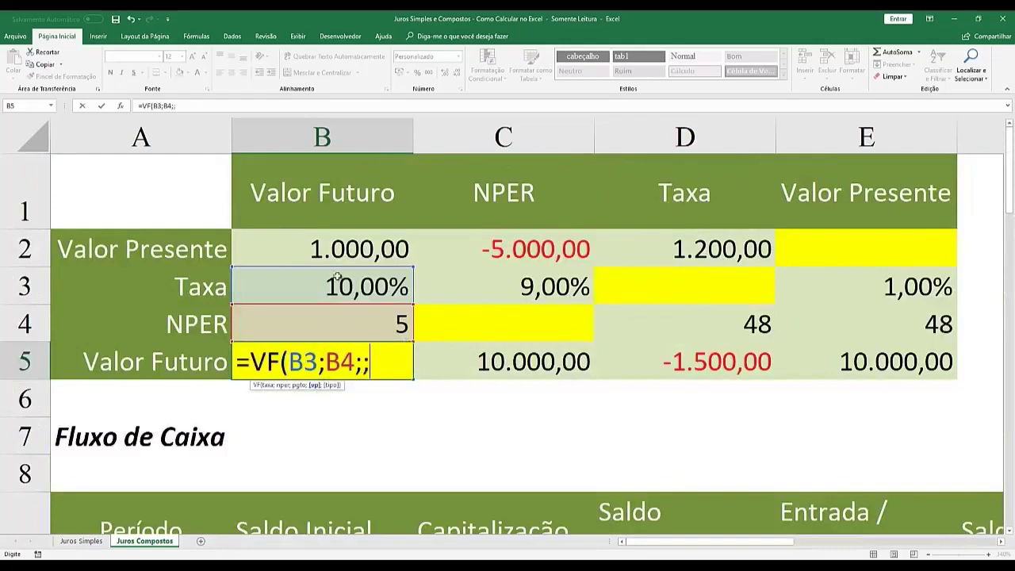
click(336, 251)
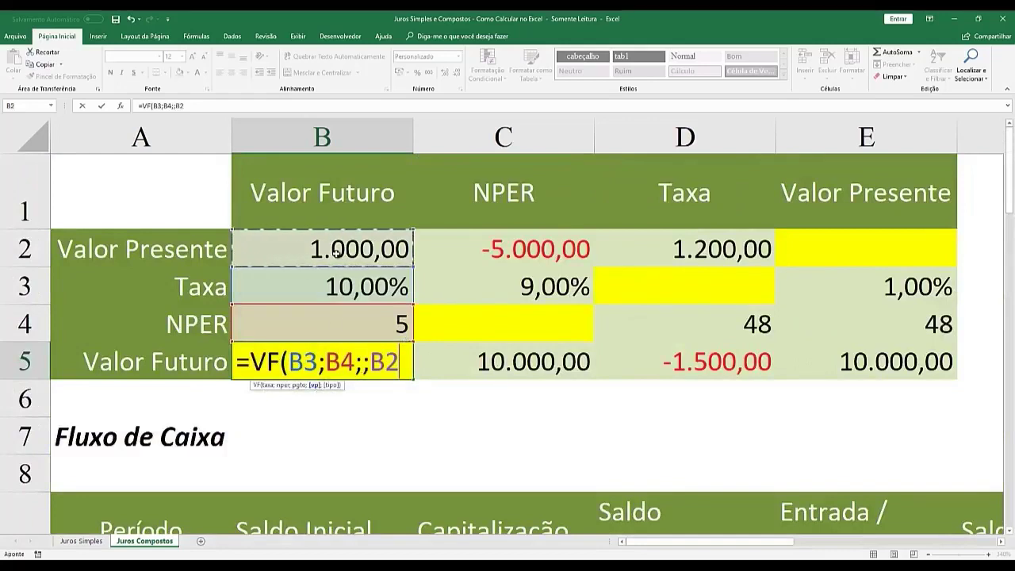
text())
key(Return)
key(Up)
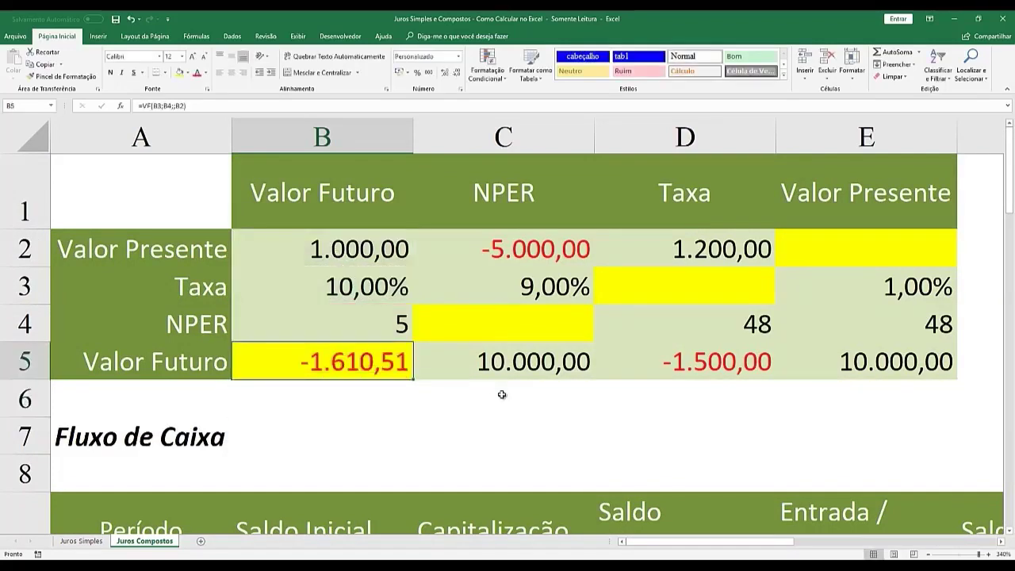
scroll(502, 394, down, 5)
scroll(501, 394, up, 1)
scroll(501, 394, up, 4)
scroll(502, 394, down, 1)
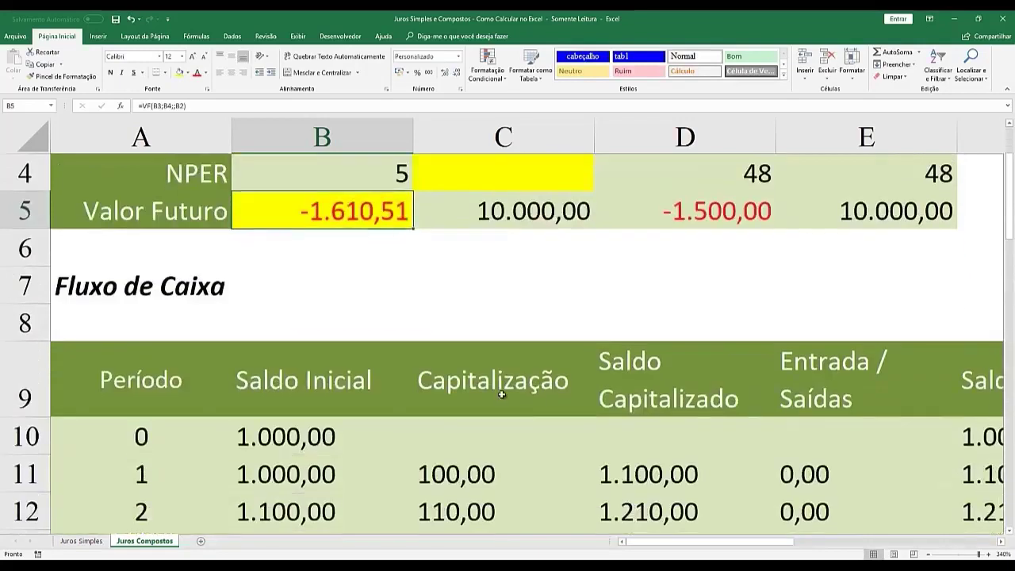
scroll(502, 394, down, 1)
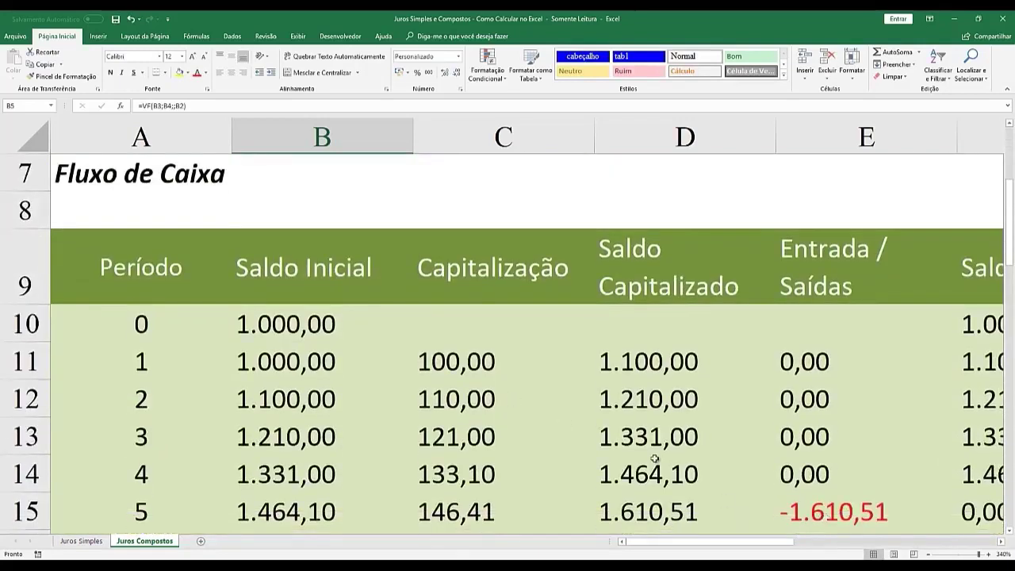
scroll(655, 461, up, 2)
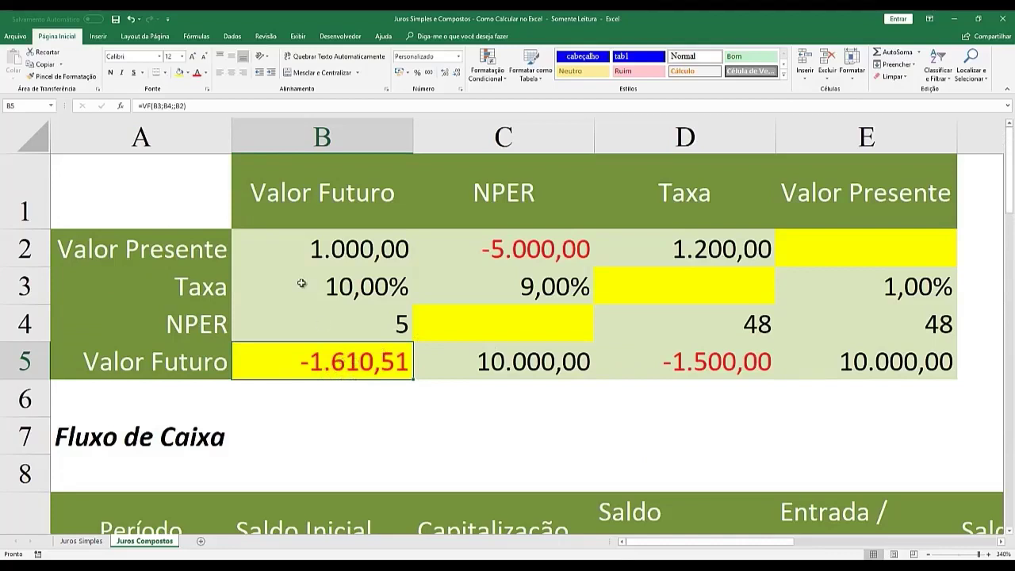
click(325, 256)
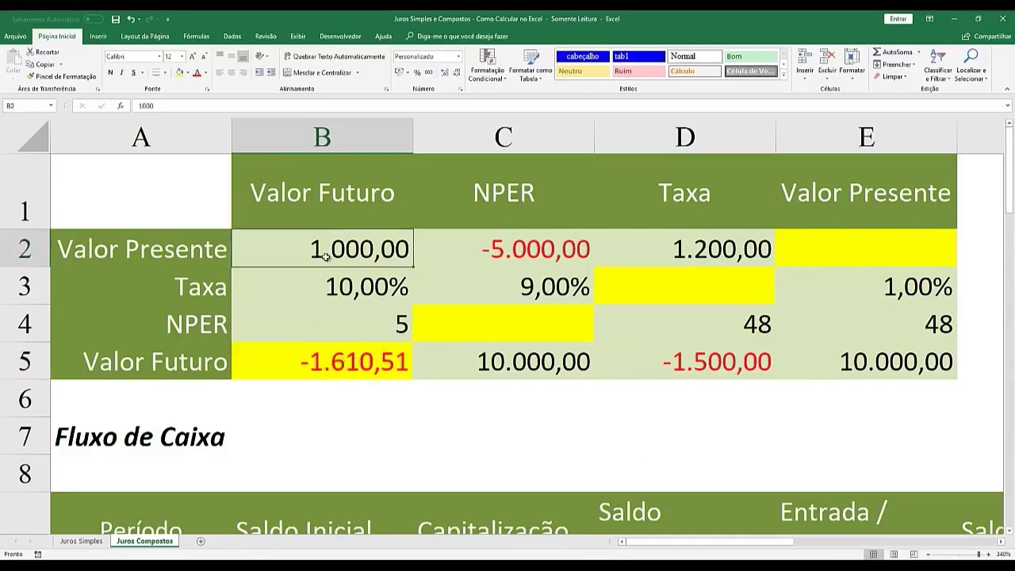
click(321, 354)
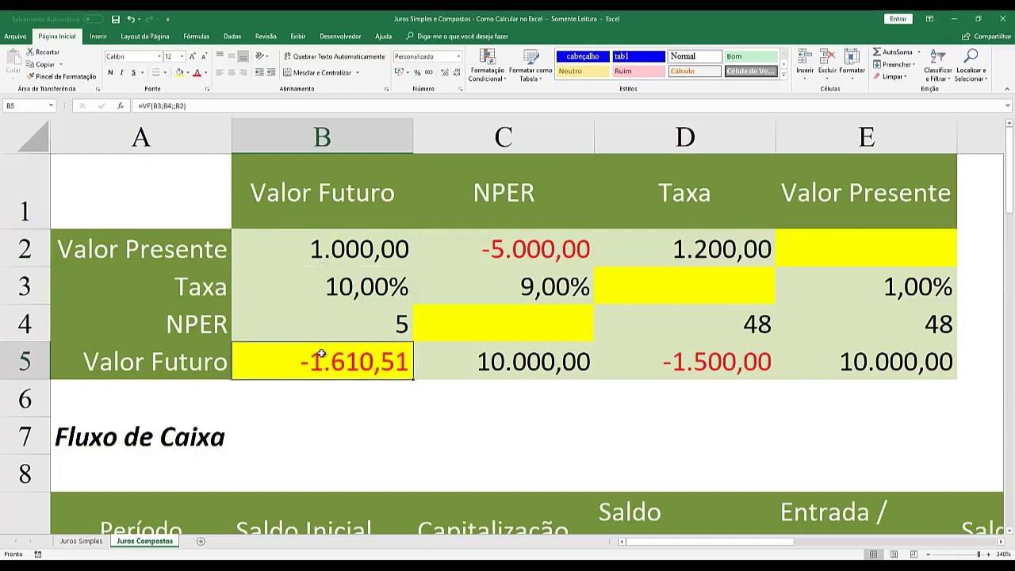
Step: Enter 10.000 present value, 2% rate and 36 periods in B2:B4
click(306, 250)
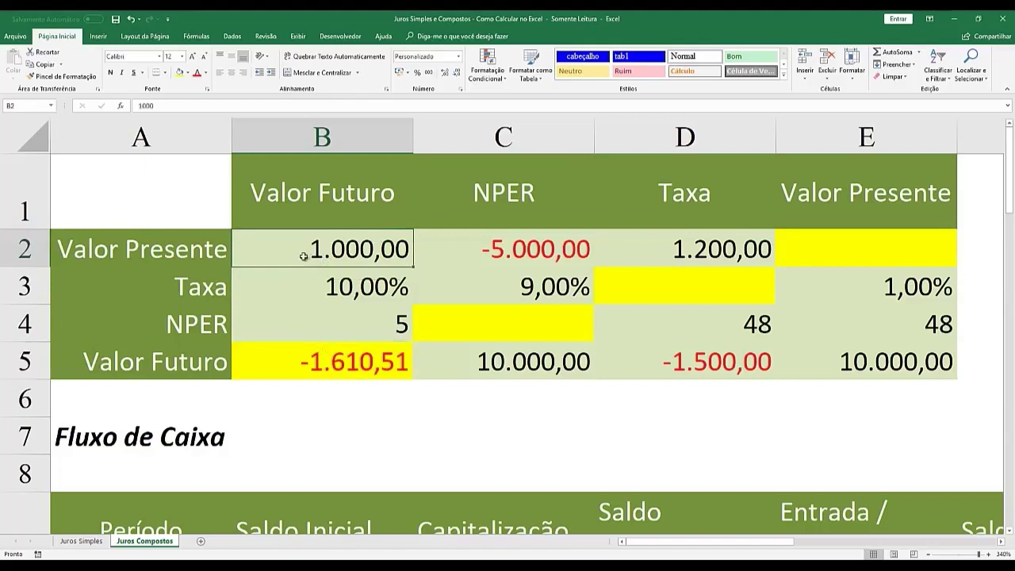
text(10.00)
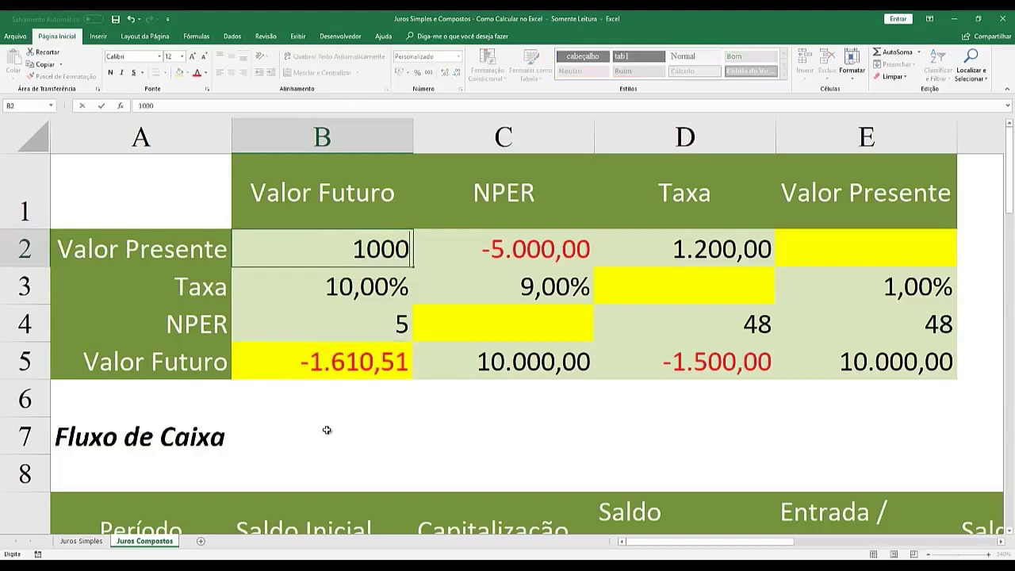
text(0)
key(Return)
text(2)
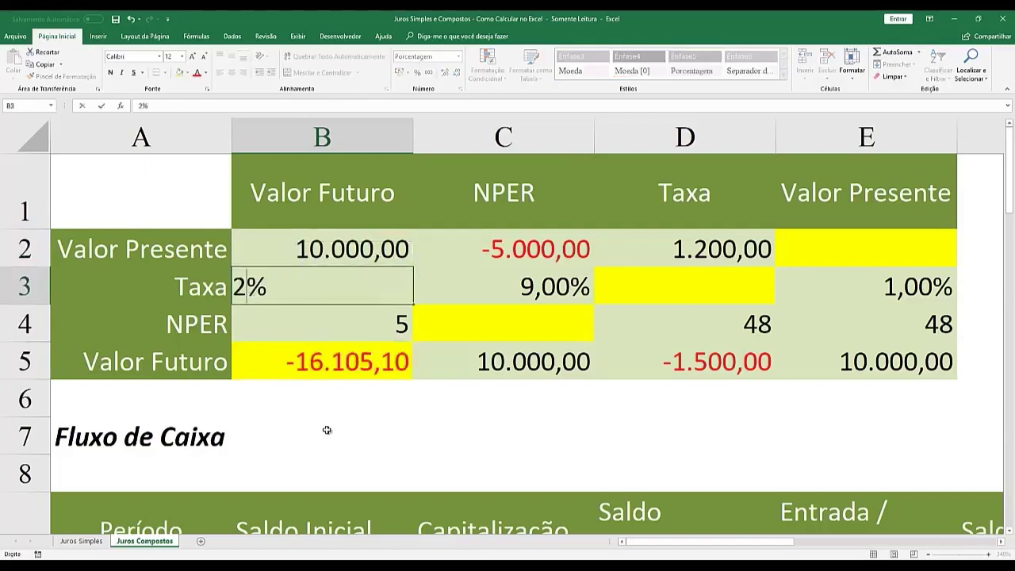
key(Return)
text(36)
key(Return)
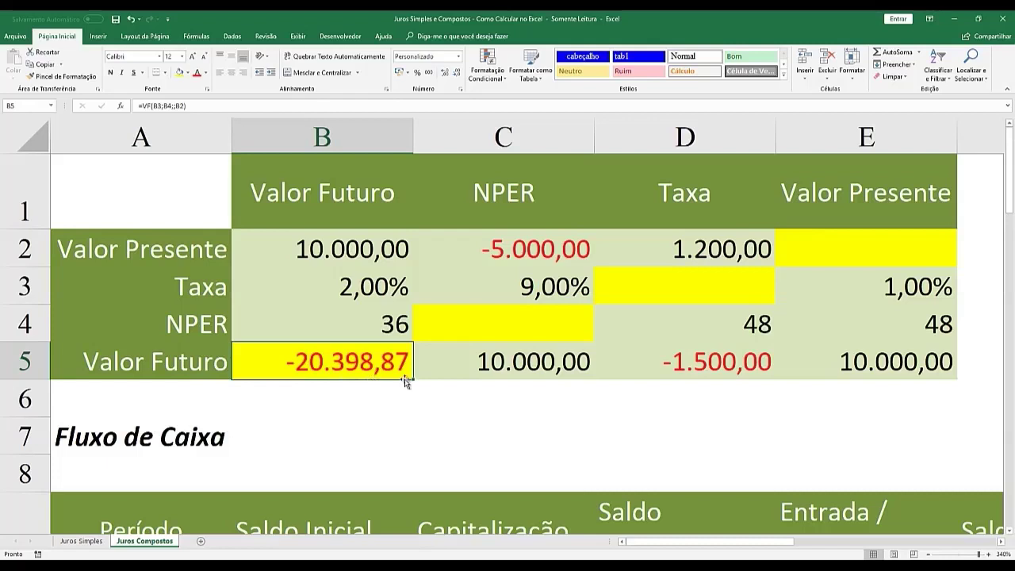
scroll(404, 380, down, 2)
scroll(404, 381, down, 1)
scroll(404, 380, up, 2)
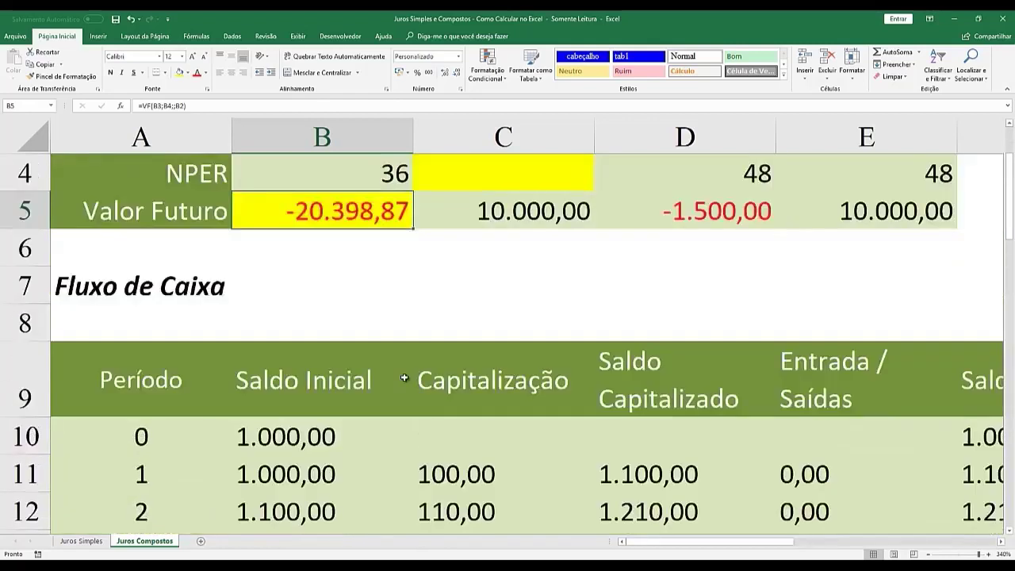
scroll(404, 378, down, 4)
scroll(404, 378, up, 1)
scroll(404, 378, down, 2)
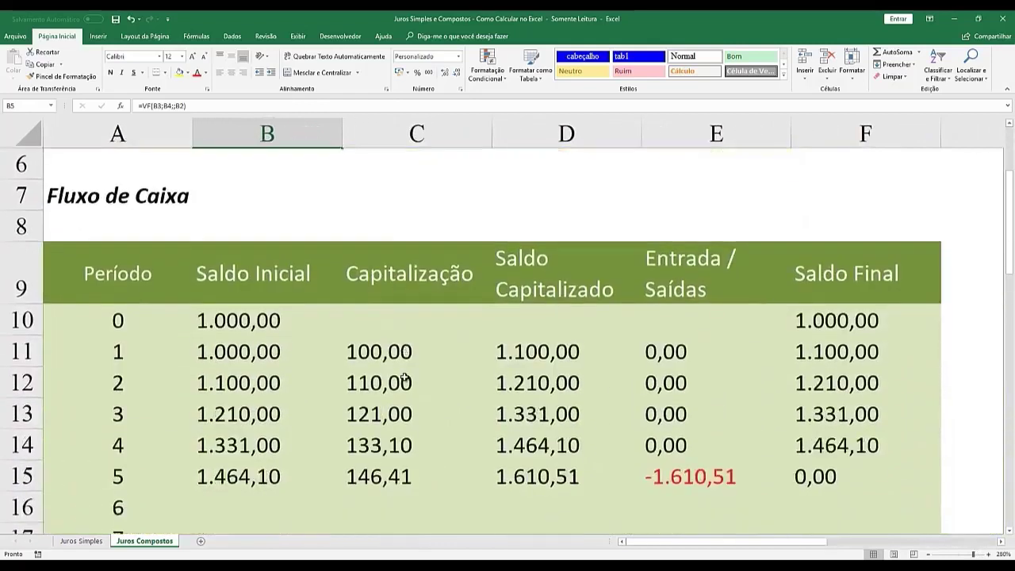
Step: Set the opening balance to 10.000 and make the first interest formula use absolute rate $B$3
click(236, 319)
text(10.000)
key(Return)
key(Right)
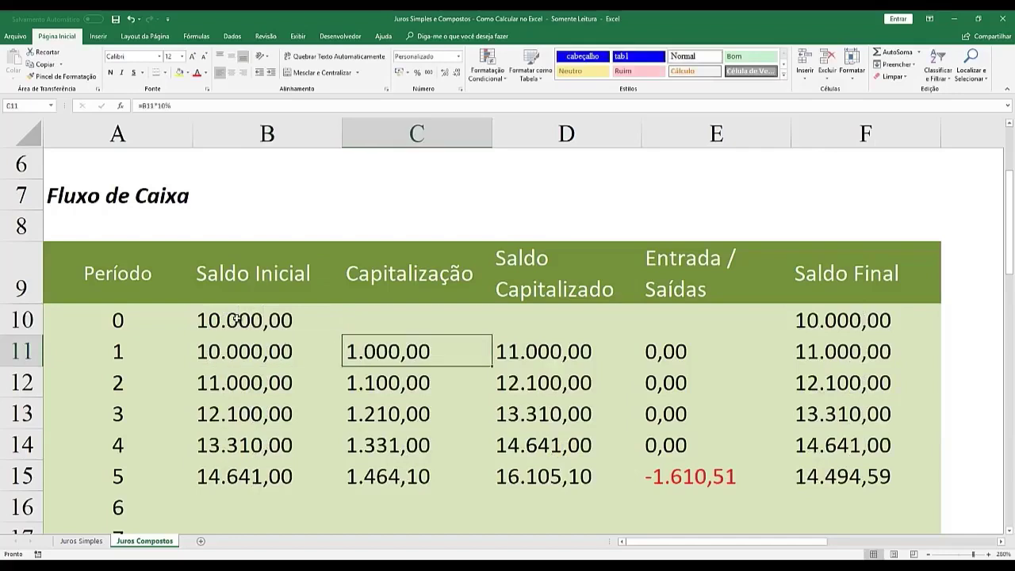
key(F2)
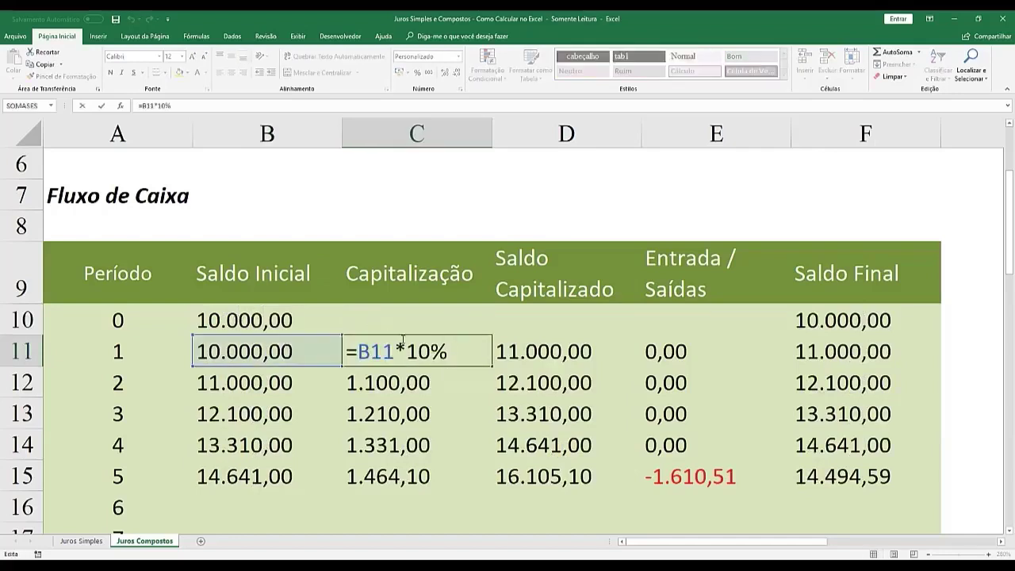
drag(407, 349, 449, 350)
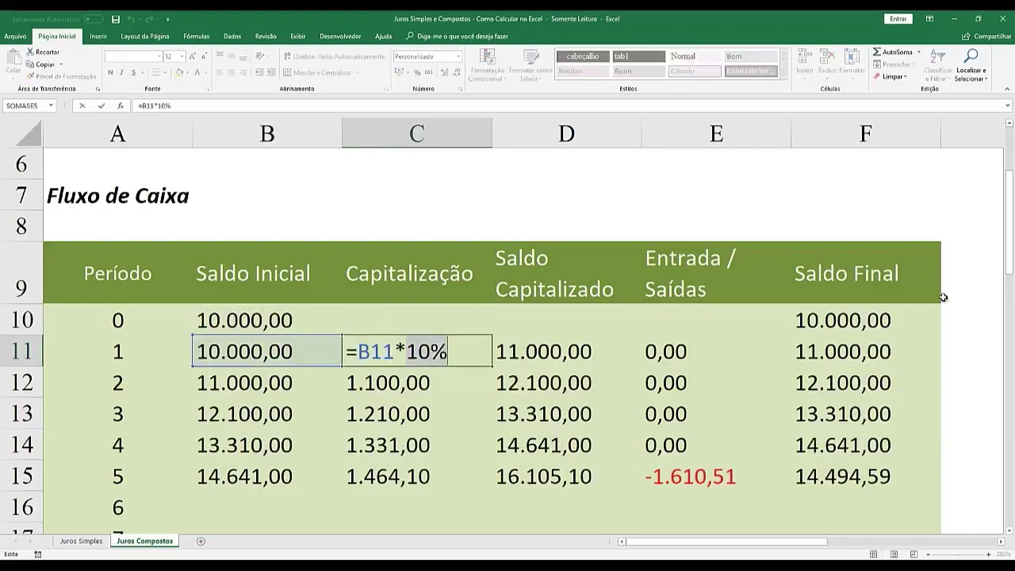
scroll(1010, 279, up, 2)
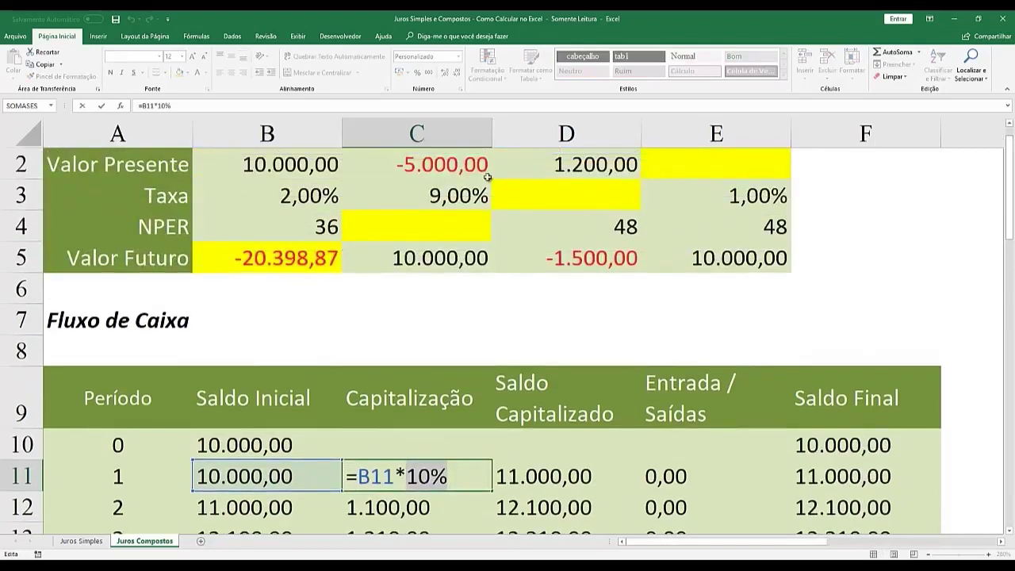
click(290, 189)
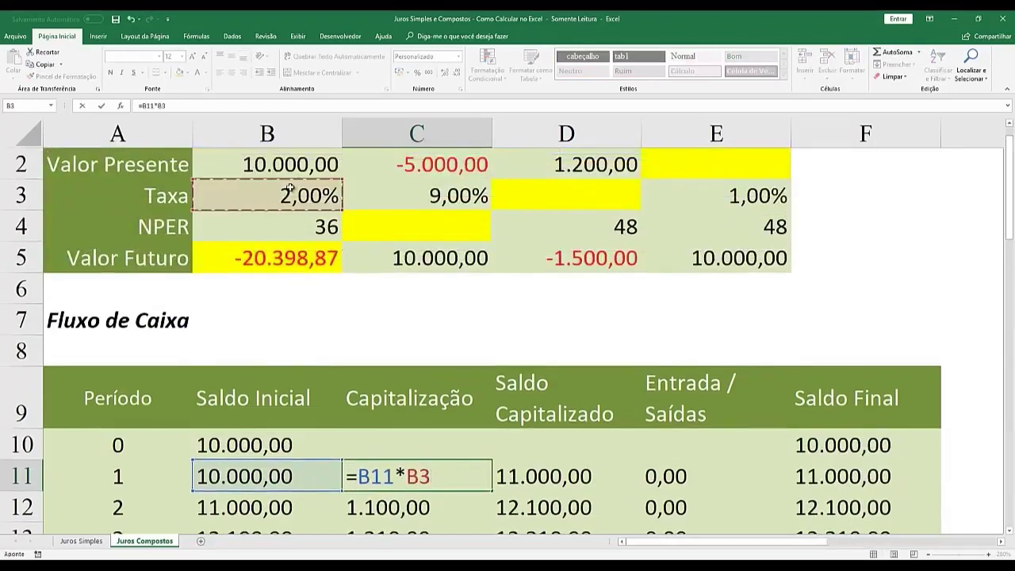
key(F4)
key(Return)
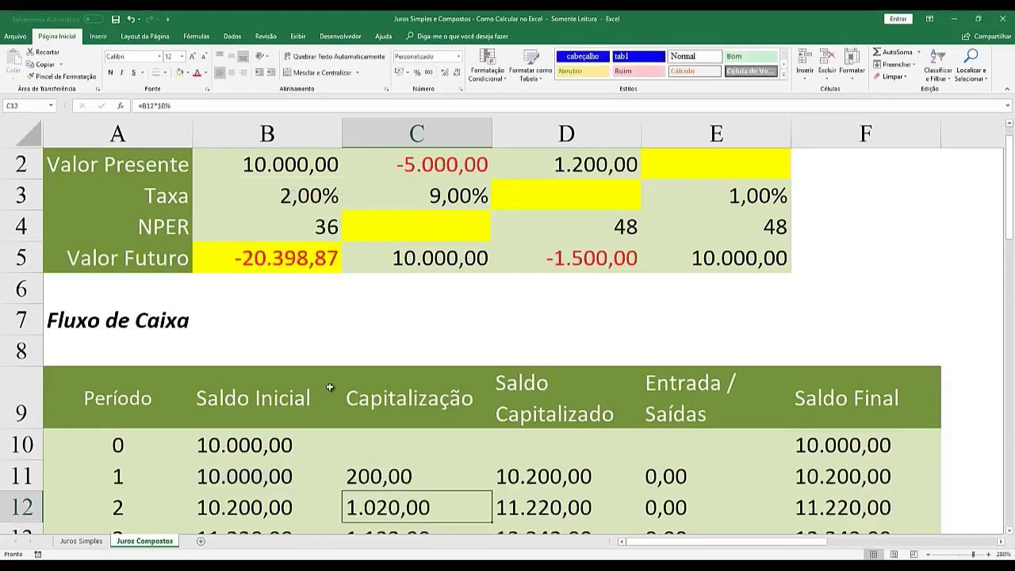
Step: Link the cash-flow table's opening balance to the present value with =B2
click(272, 446)
text(=)
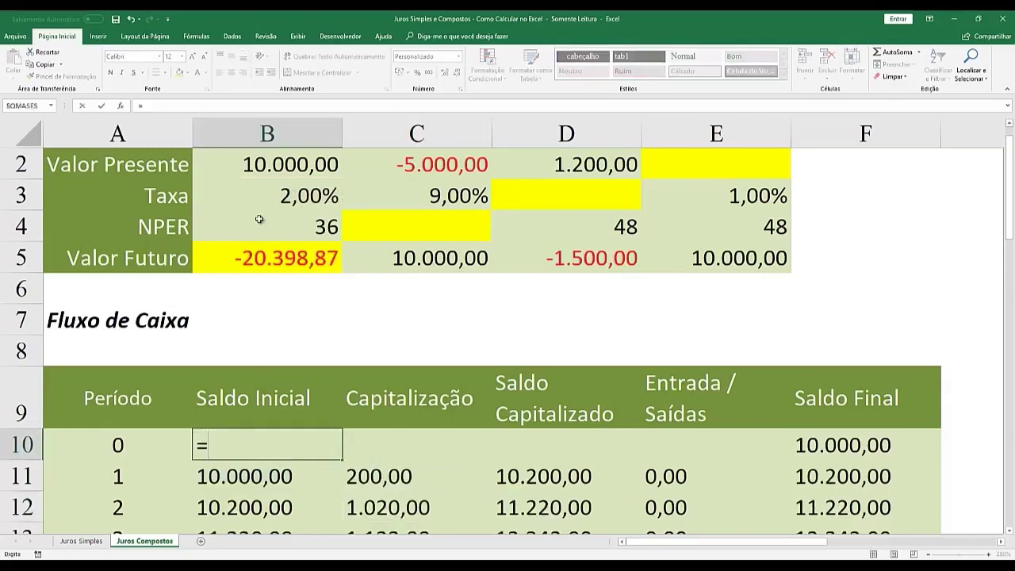
click(268, 166)
key(Return)
scroll(313, 303, down, 4)
scroll(313, 305, up, 2)
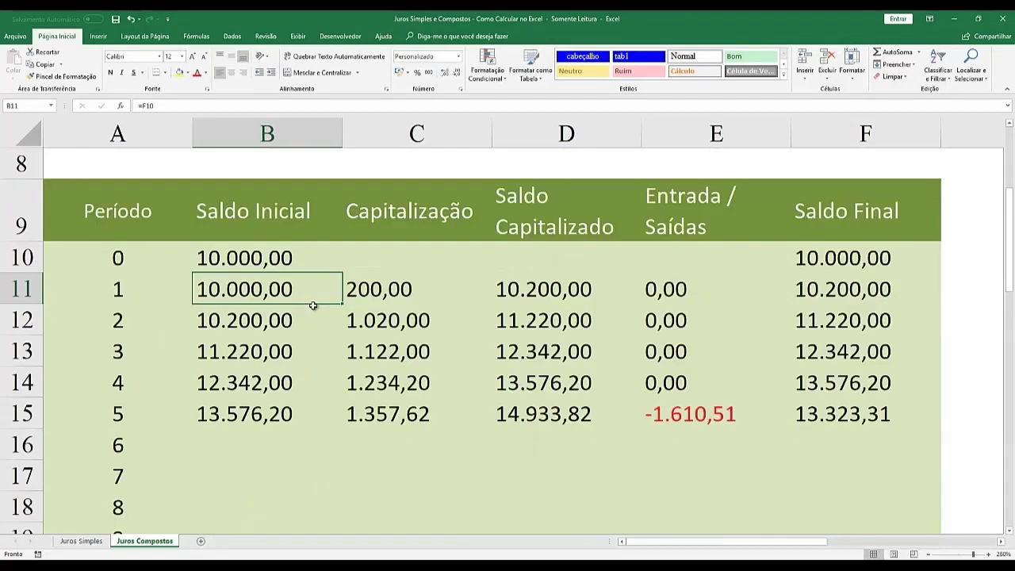
Step: Clear the old period 2–5 rows and fill the first period row and zero cash flow down
drag(255, 311, 844, 418)
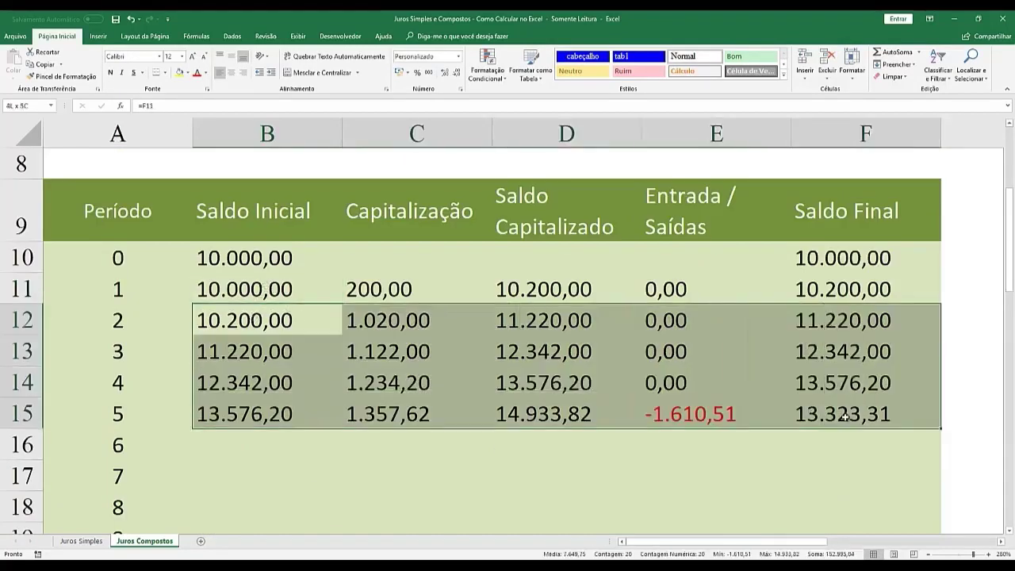
key(Delete)
key(Up)
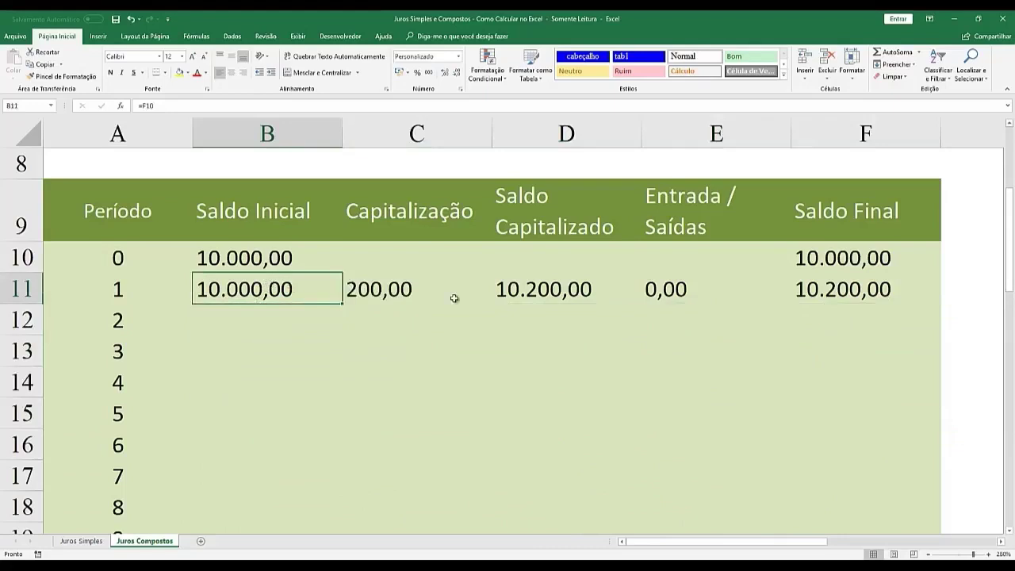
drag(455, 298, 856, 295)
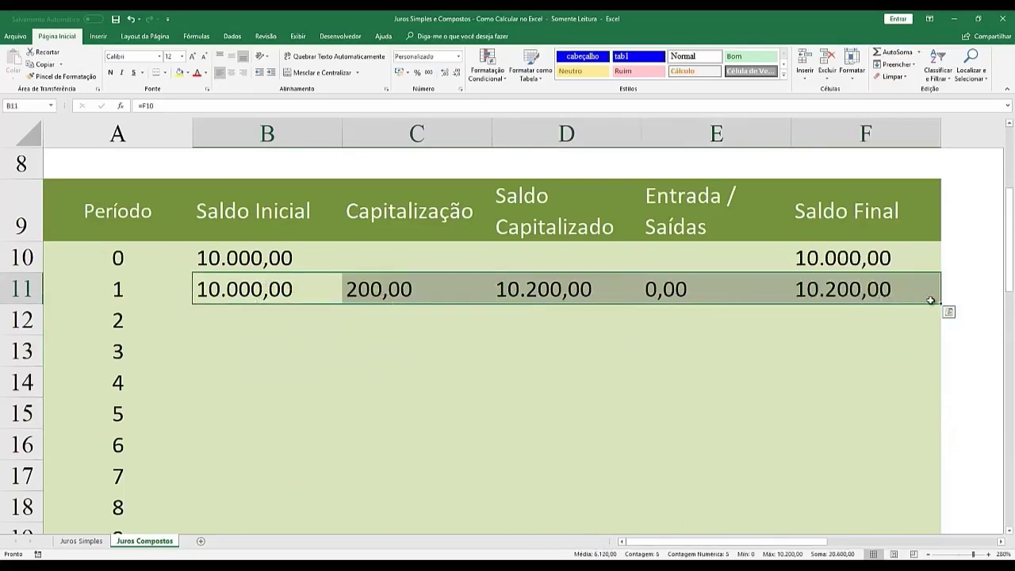
double_click(938, 305)
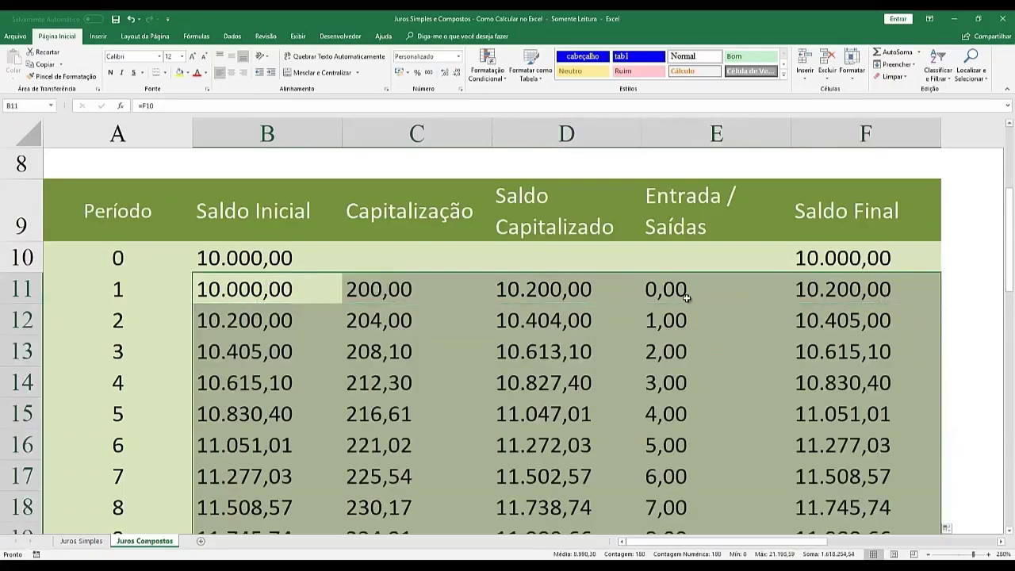
click(726, 298)
double_click(790, 303)
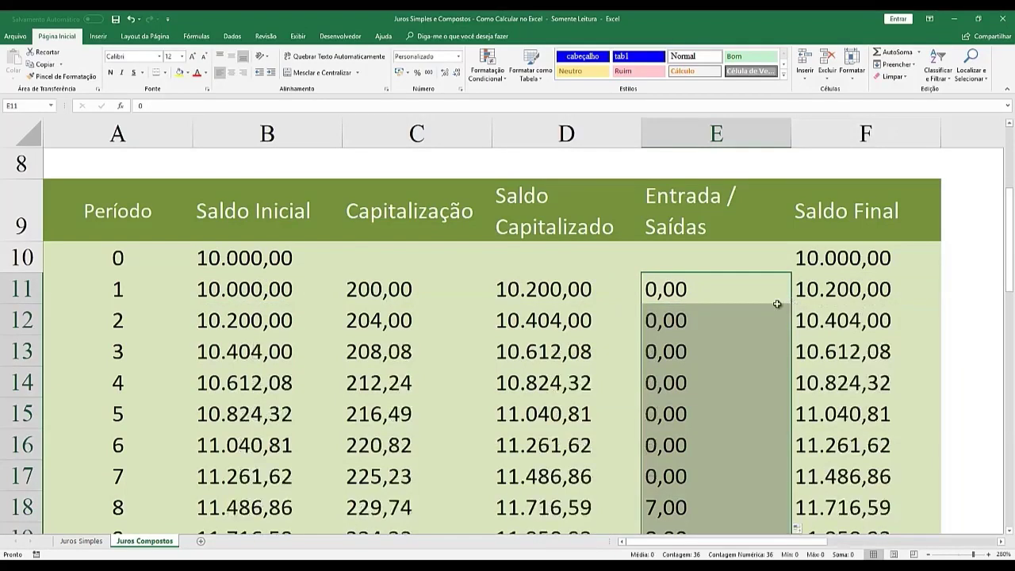
click(704, 294)
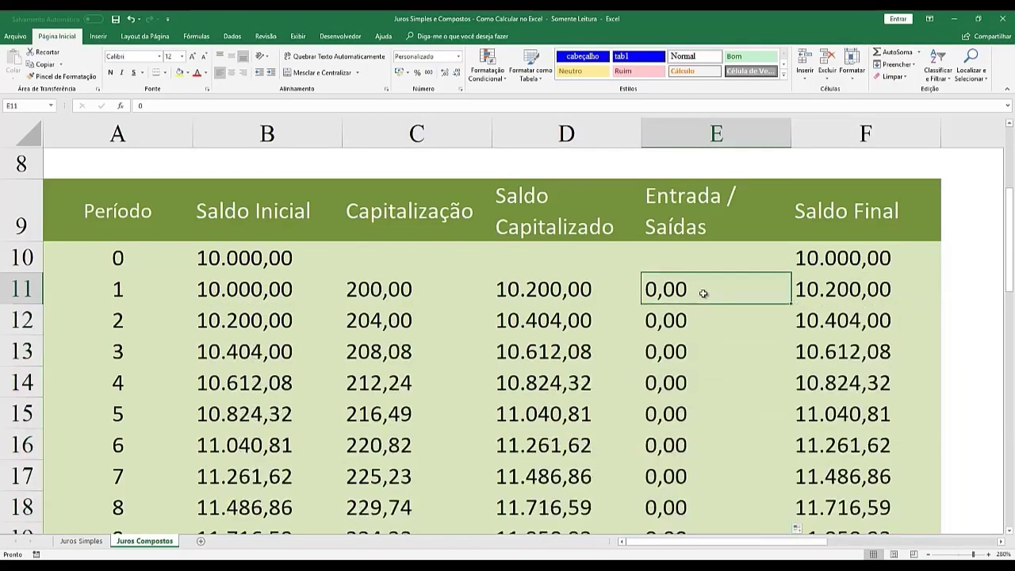
Step: Enter a -20.398,87 withdrawal in period 36's cash-flow cell to zero the final balance
key(ctrl+Down)
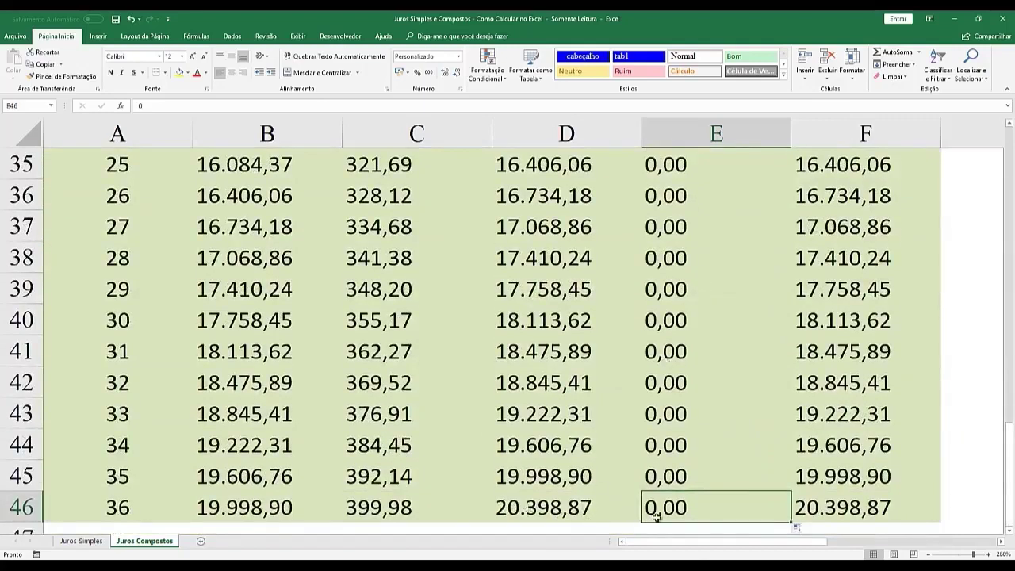
text(-)
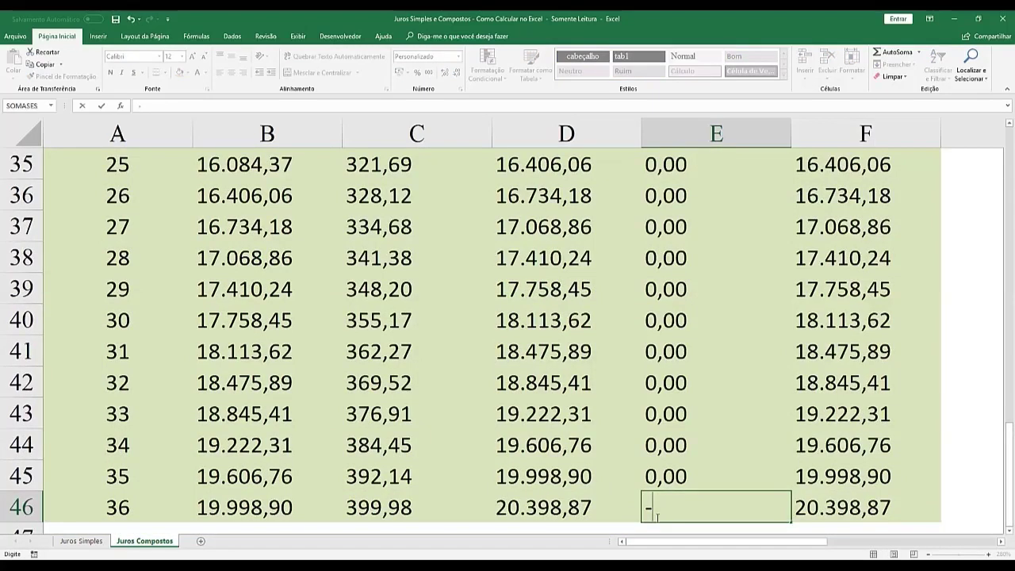
text(203)
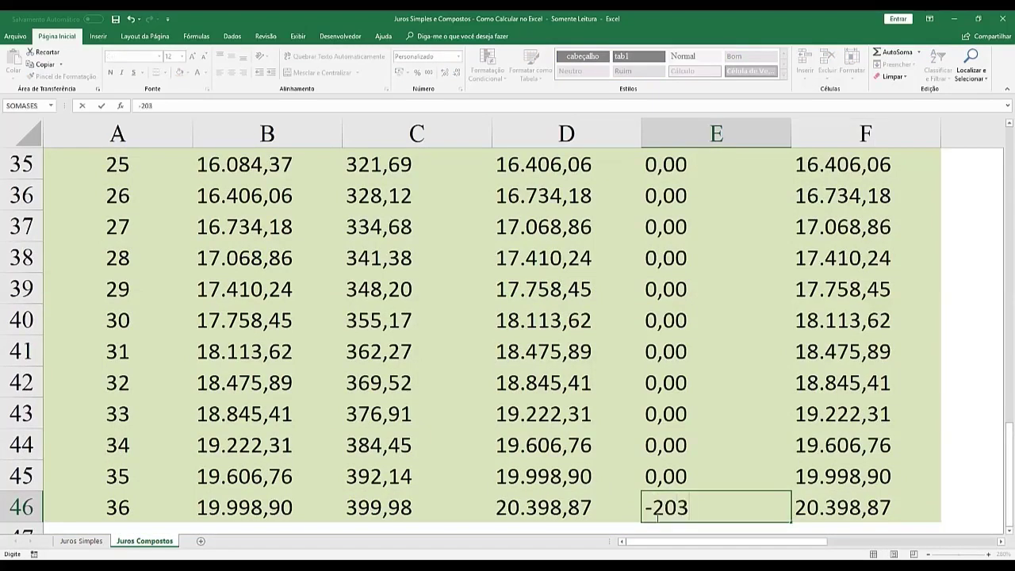
text(989,87)
key(BackSpace)
key(BackSpace)
key(BackSpace)
key(BackSpace)
key(BackSpace)
text(9)
key(BackSpace)
text(8,87)
key(ctrl+Return)
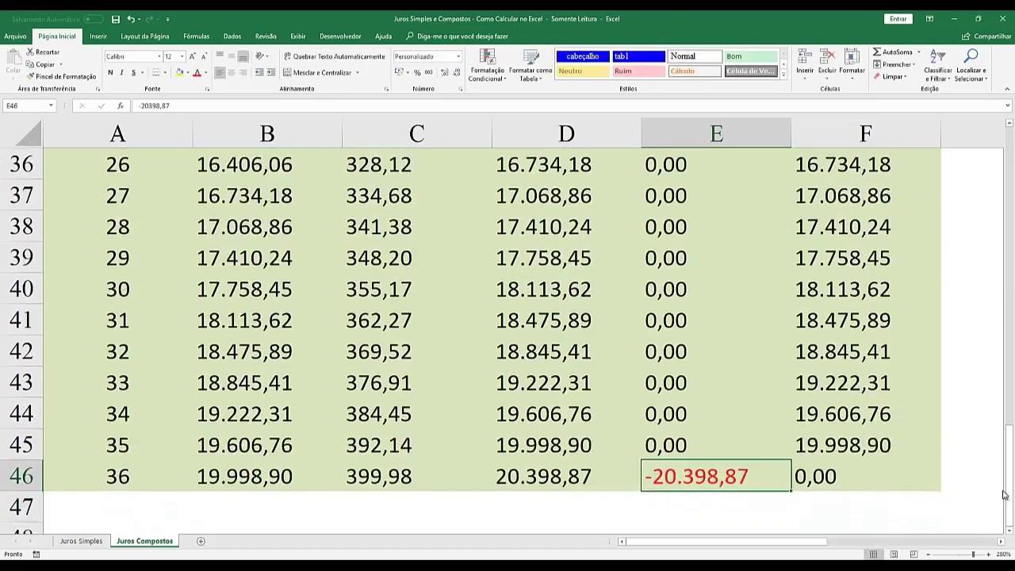
drag(1002, 494, 1005, 195)
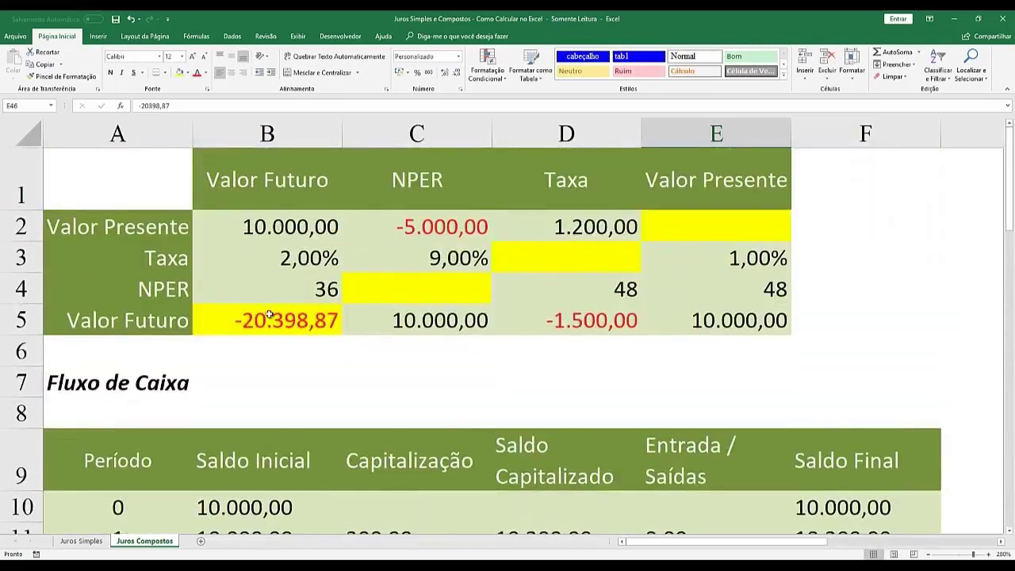
click(377, 300)
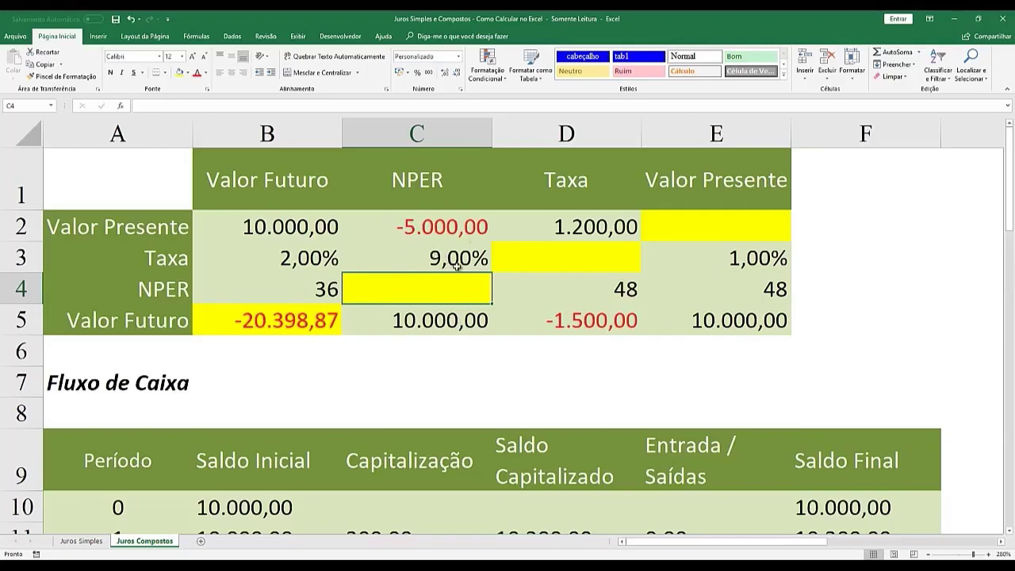
Step: Enter =NPER(C3;;C2;C5) in C4, returning 8 periods
double_click(400, 293)
text(=nper)
key(BackSpace)
text(er)
key(Tab)
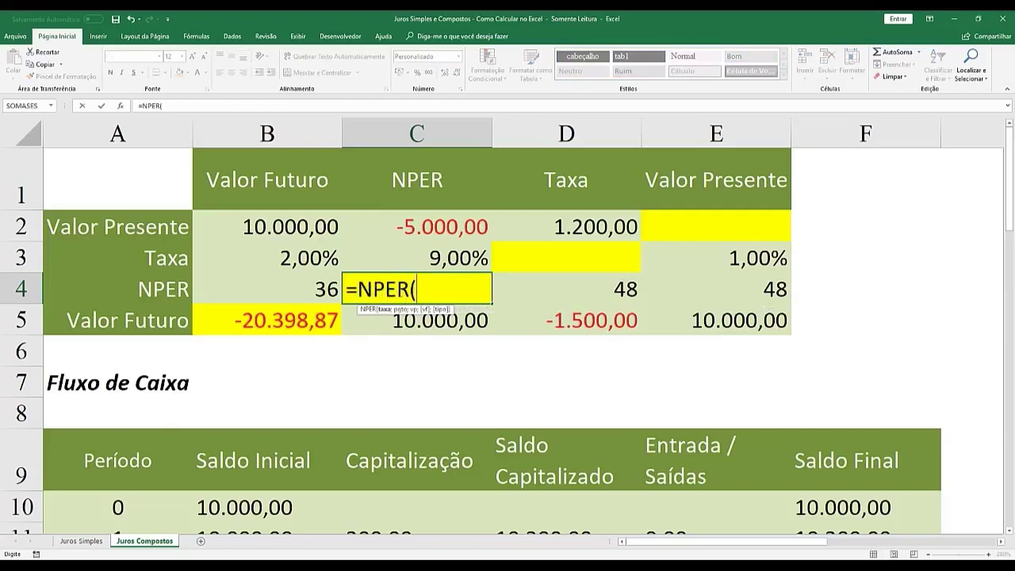
click(404, 253)
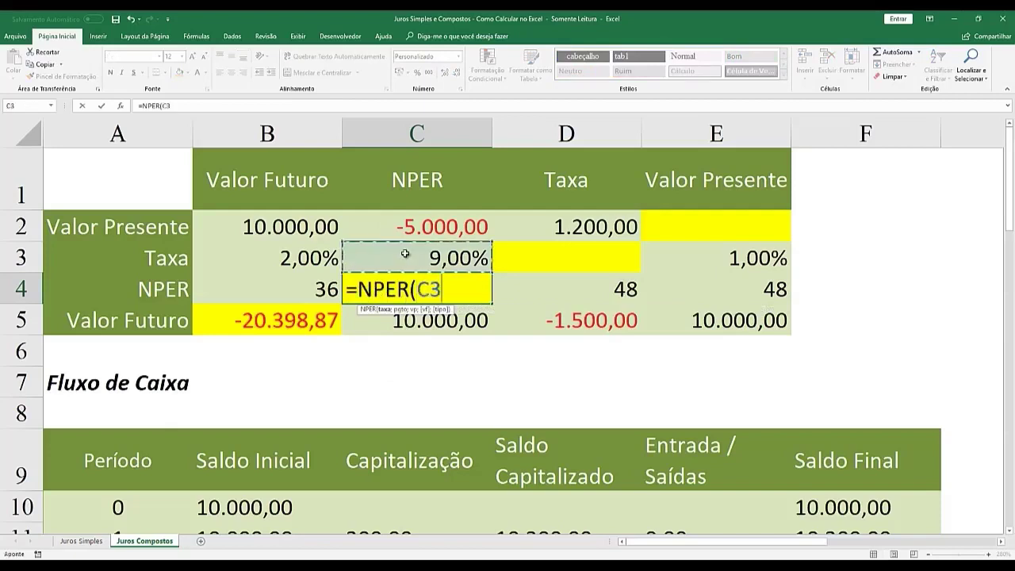
text(;;)
click(402, 232)
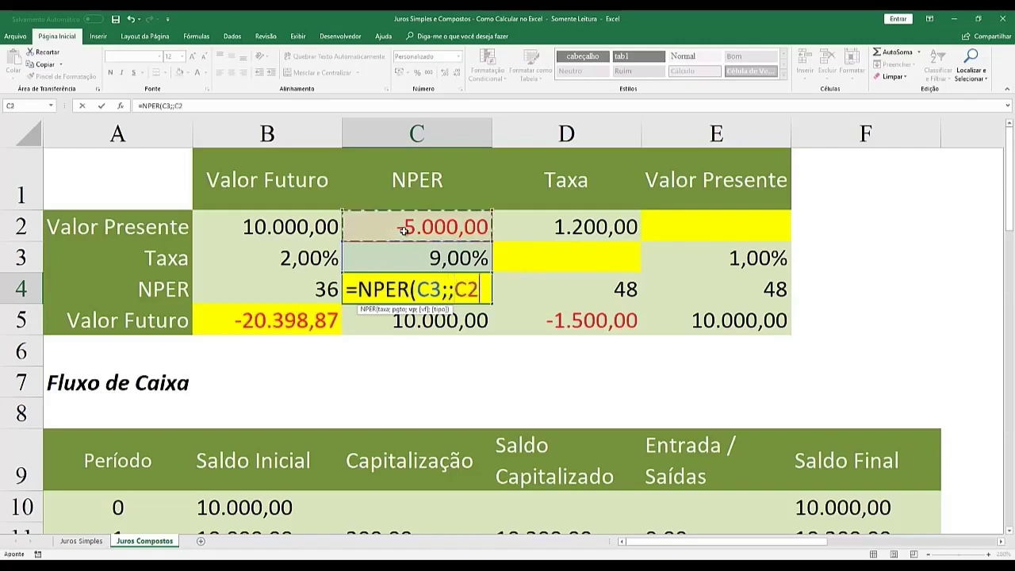
text(;)
click(404, 321)
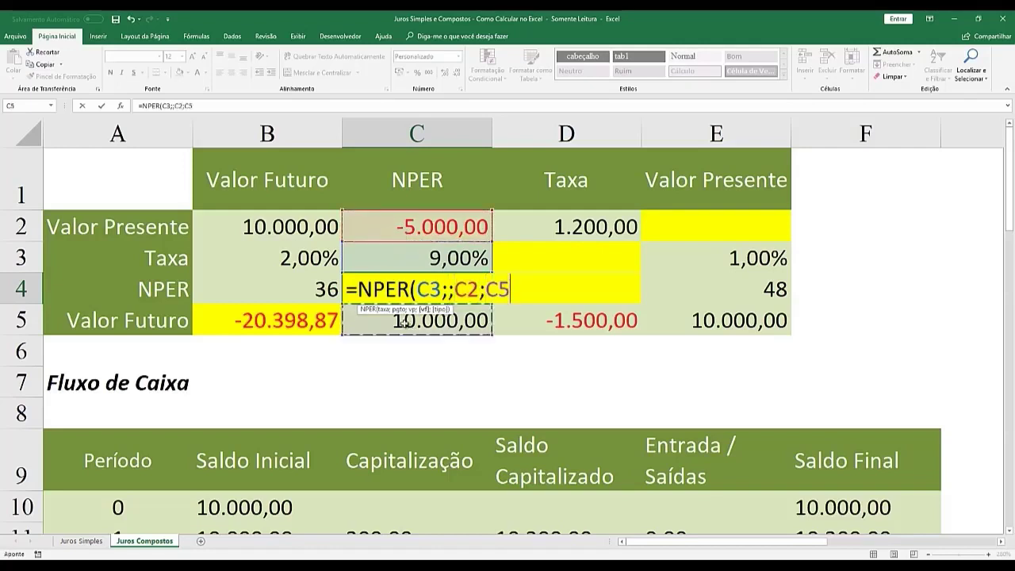
text())
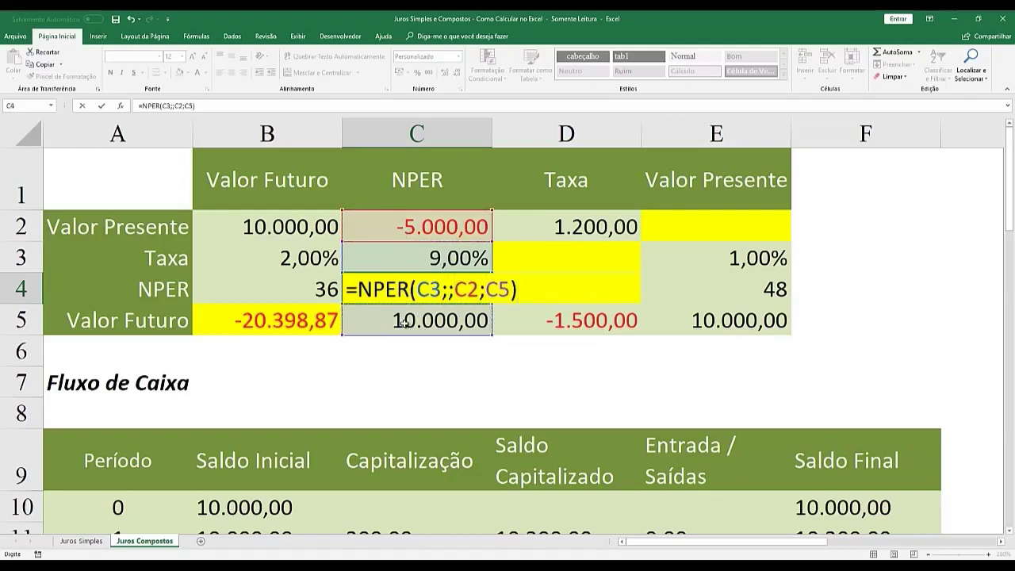
key(Return)
key(Up)
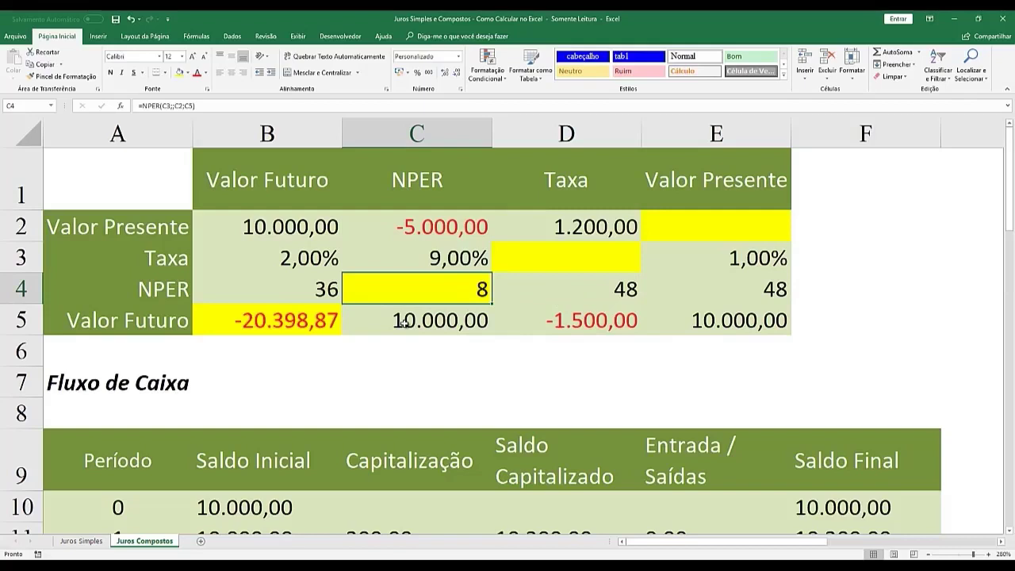
key(Up)
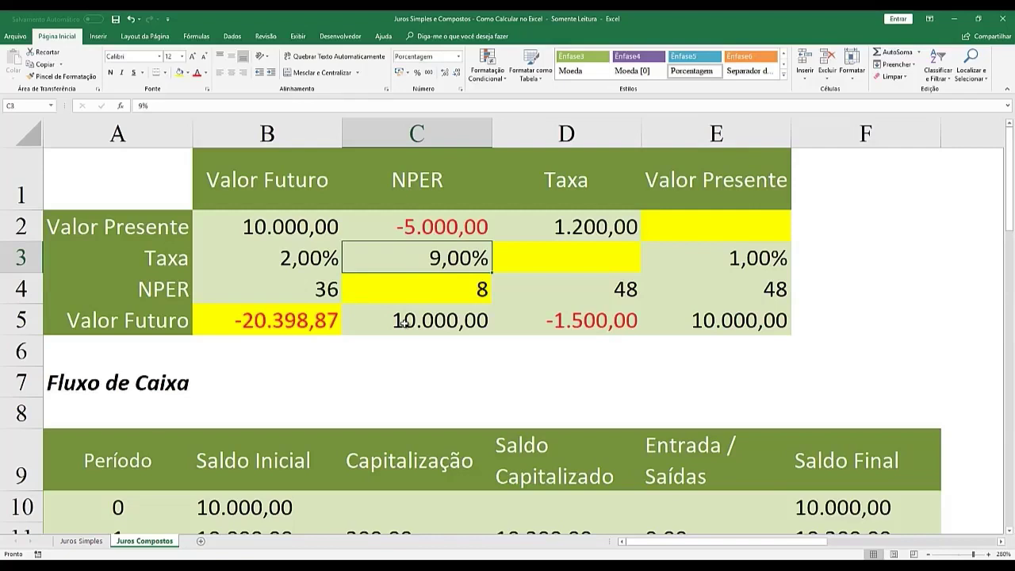
text(400)
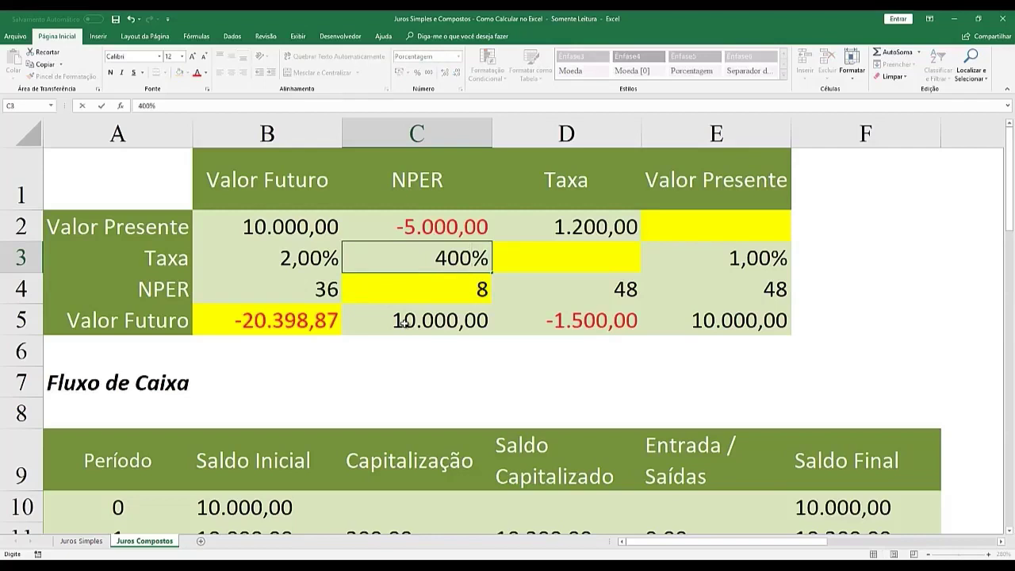
key(Return)
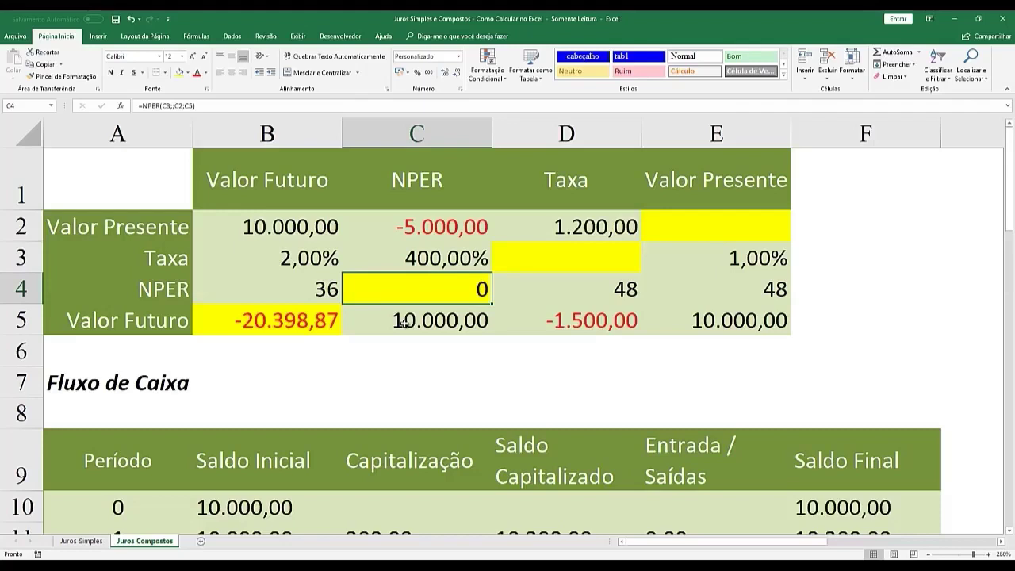
key(Up)
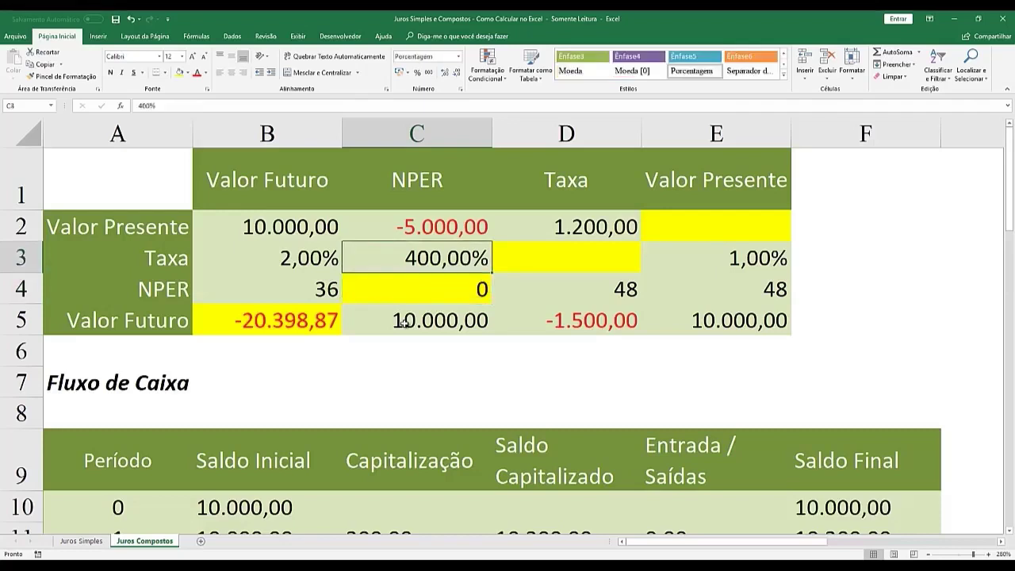
text(12,5)
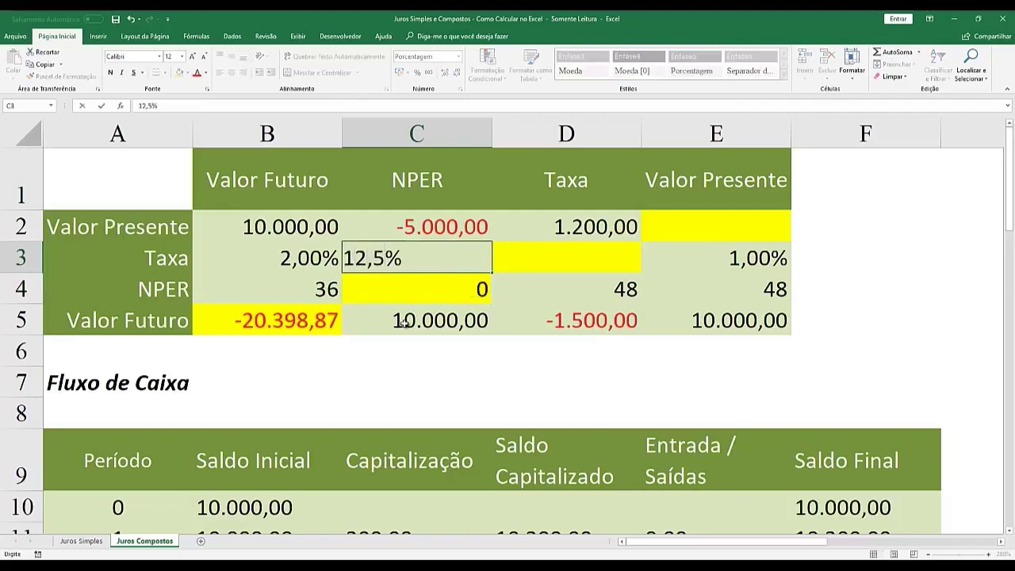
key(Return)
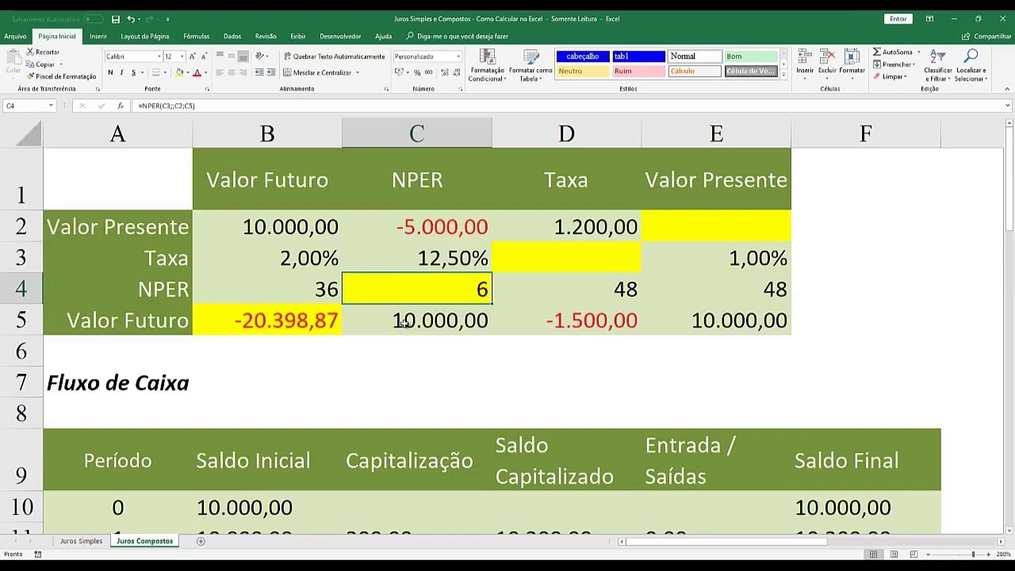
key(Up)
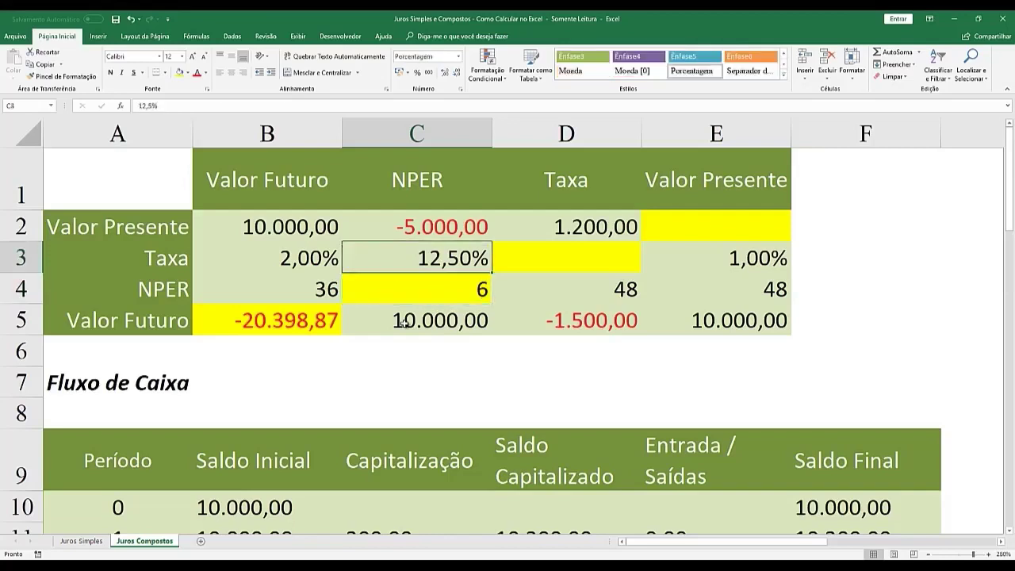
text(9)
key(Return)
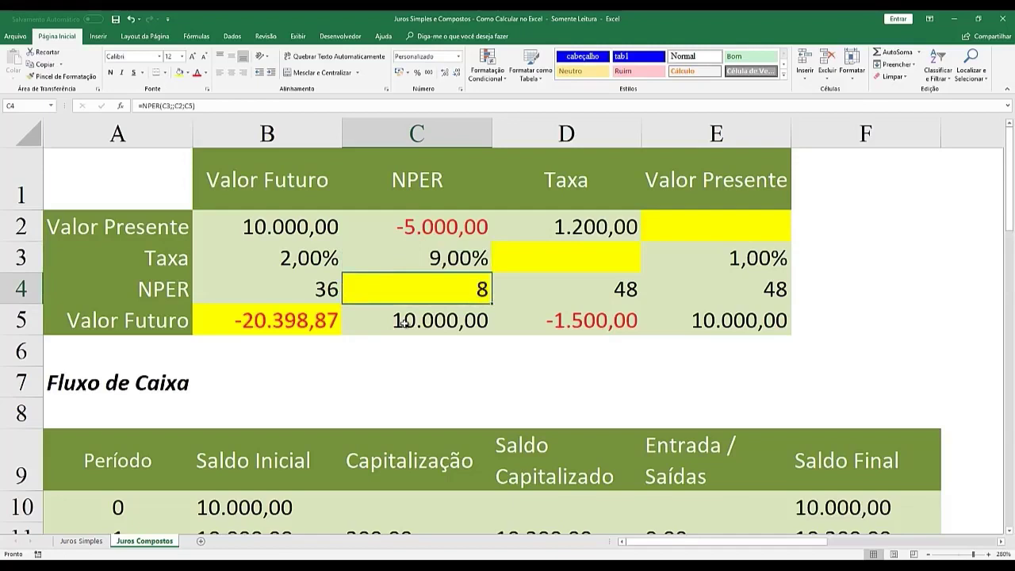
key(Up)
key(Up)
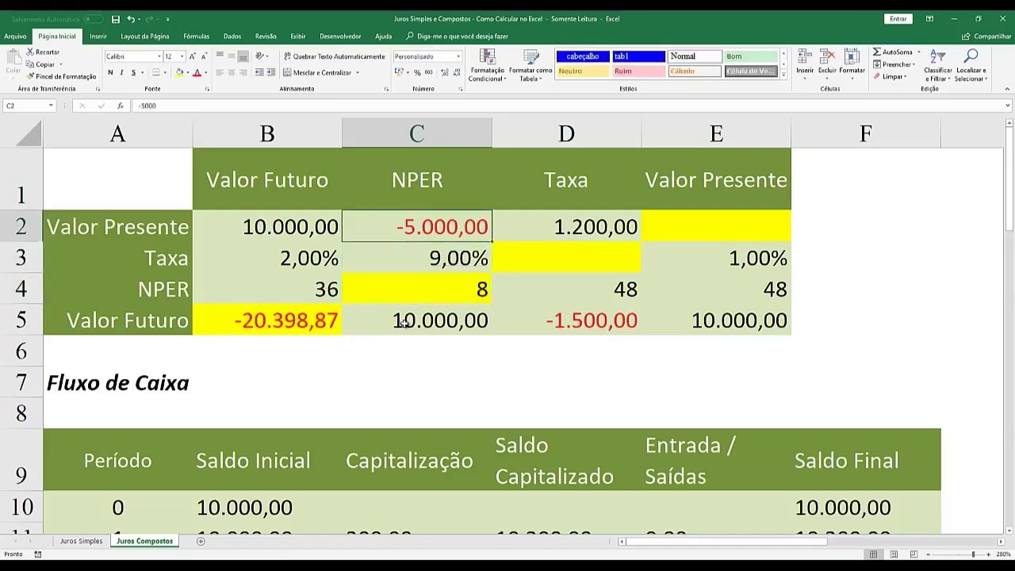
text(5000)
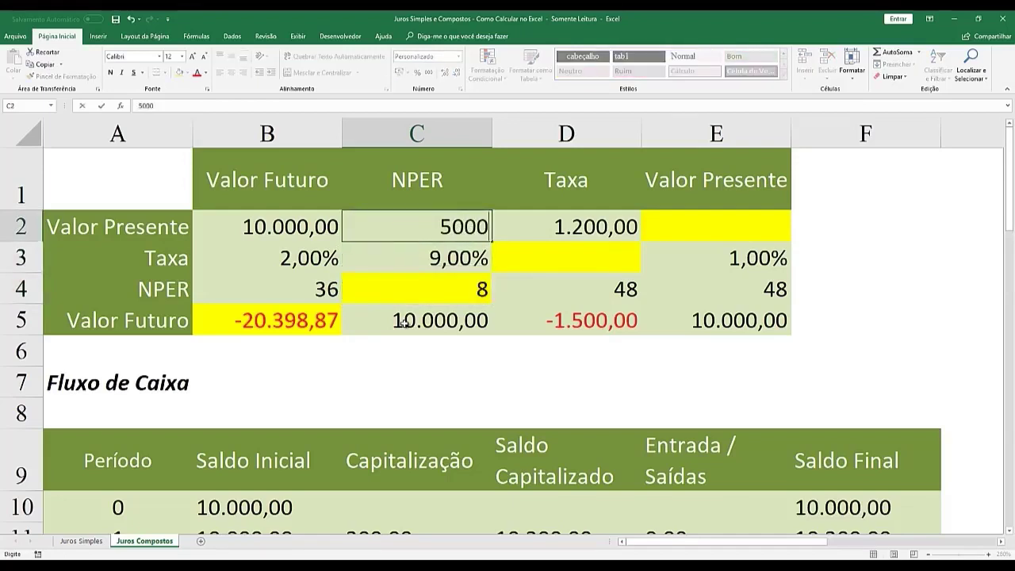
key(Return)
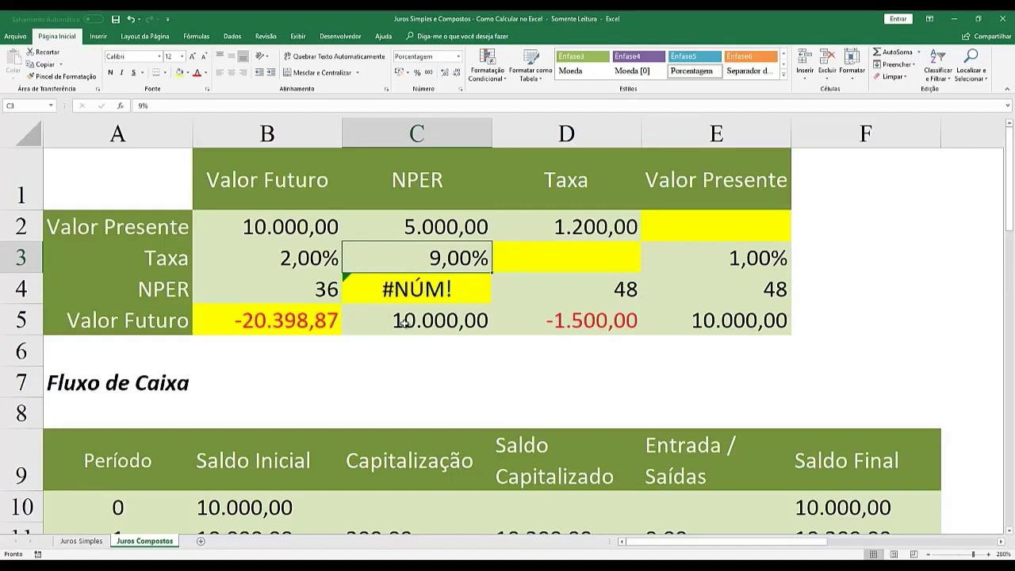
key(Up)
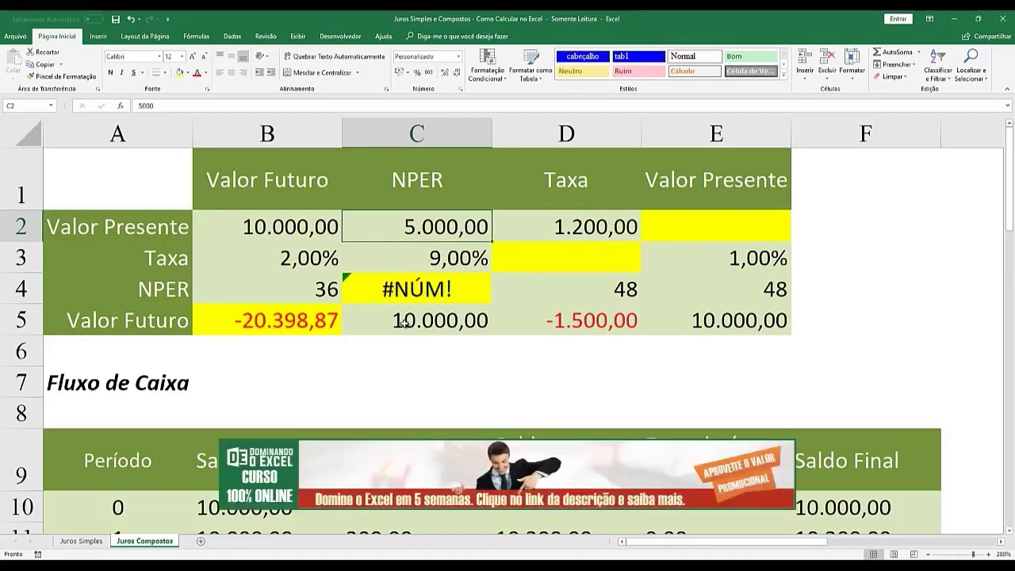
text(-5.000)
key(Return)
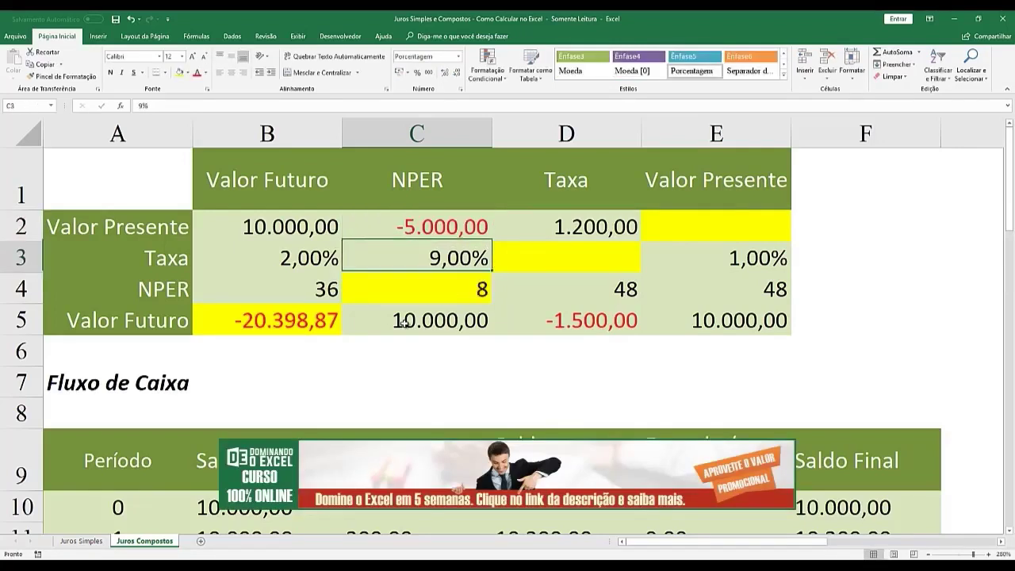
key(Right)
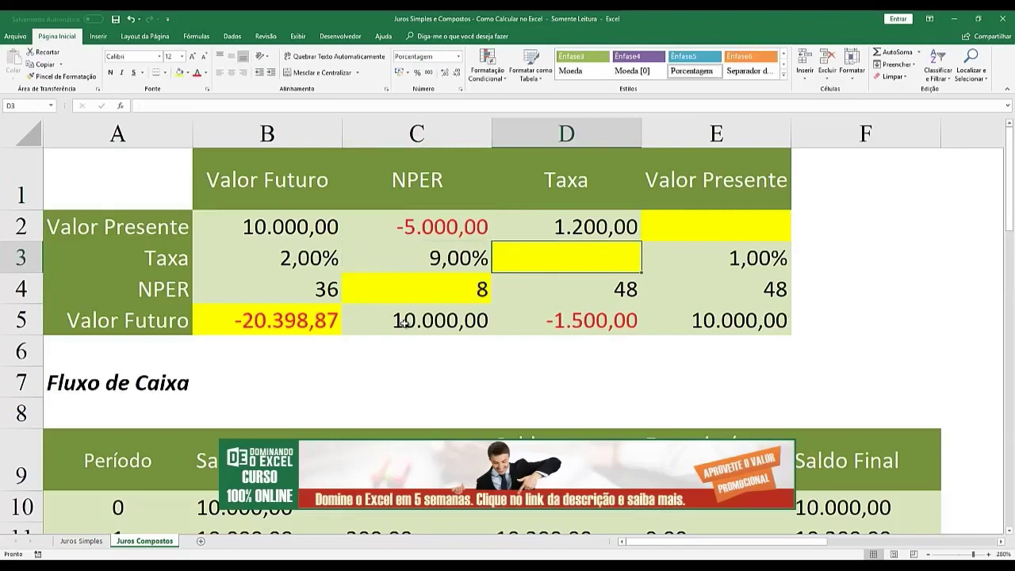
Step: Enter =TAXA(D4;;D2;D5) in D3, returning a 0,47% rate
text(=t)
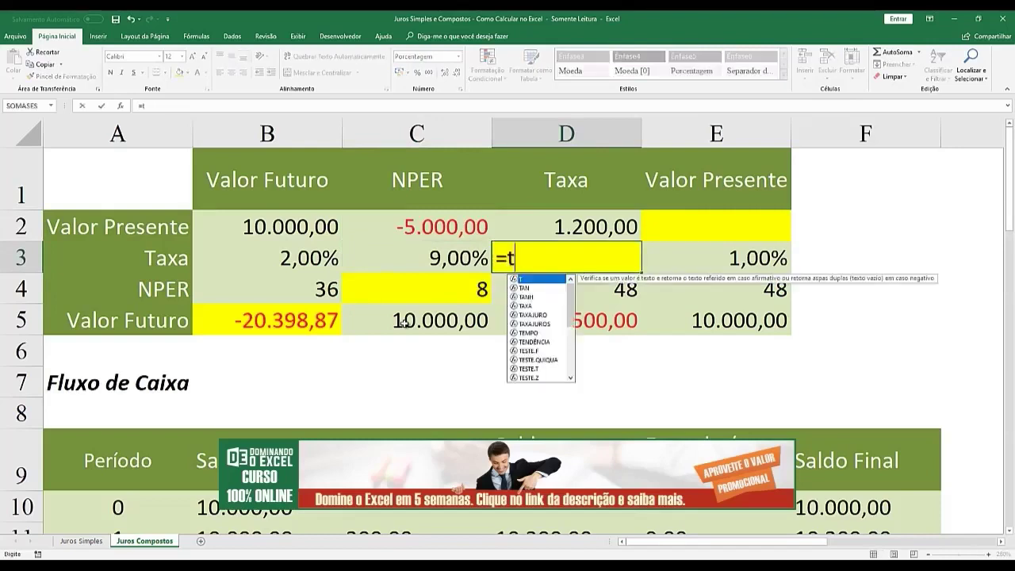
text(axa()
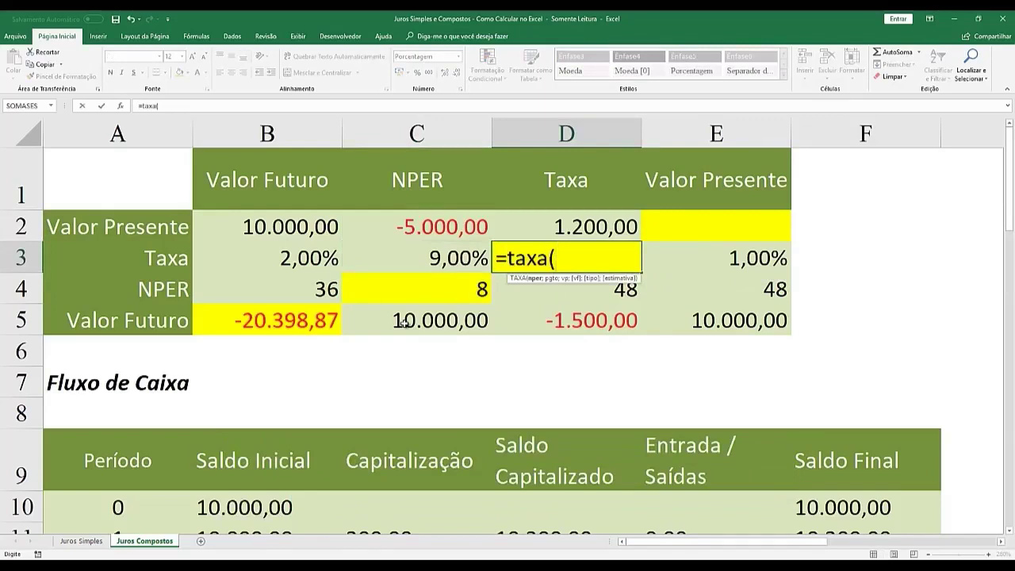
key(Down)
text(;;)
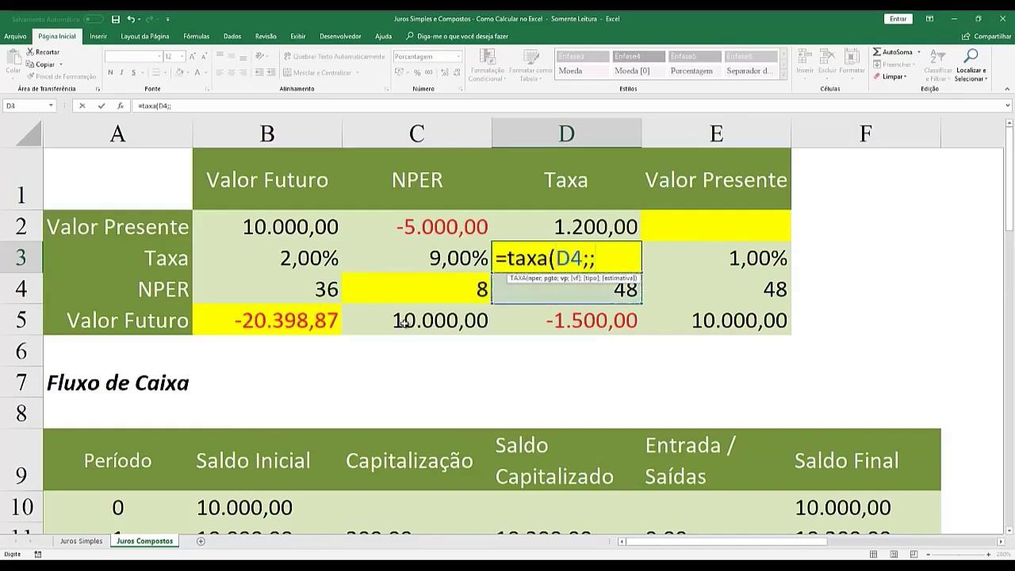
key(Up)
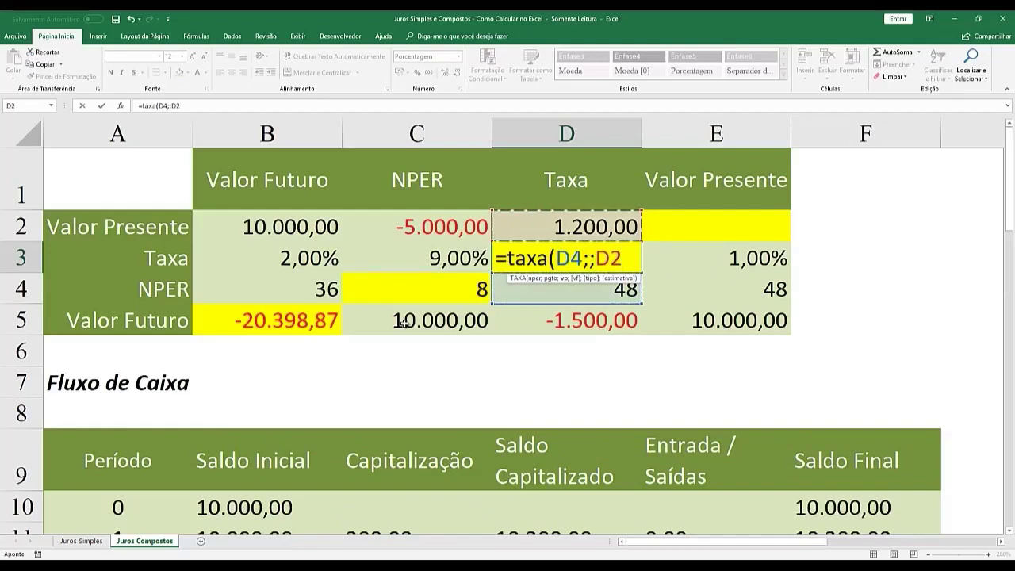
text(;)
key(Down)
key(Down)
key(Down)
key(Up)
text())
key(Return)
key(Up)
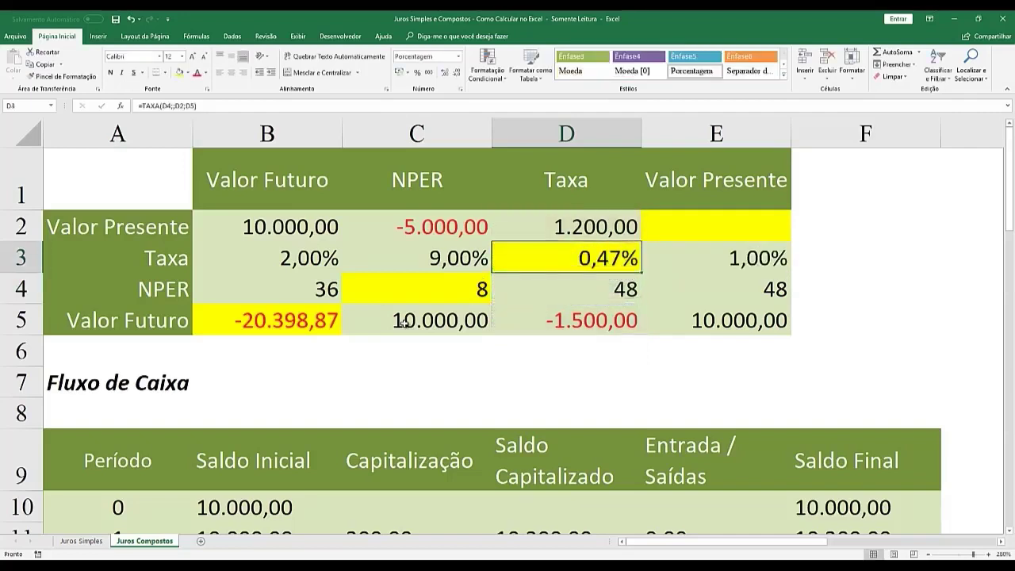
key(Right)
key(Up)
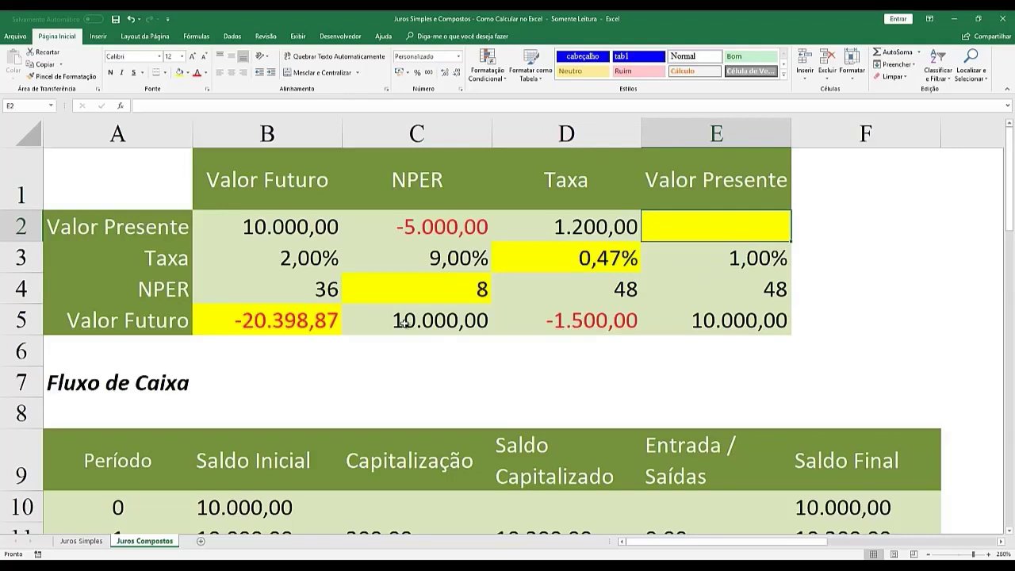
Step: Enter =VP(E3;E4;;E5) in E2, returning a present value of -6.202,60
key(Down)
key(Up)
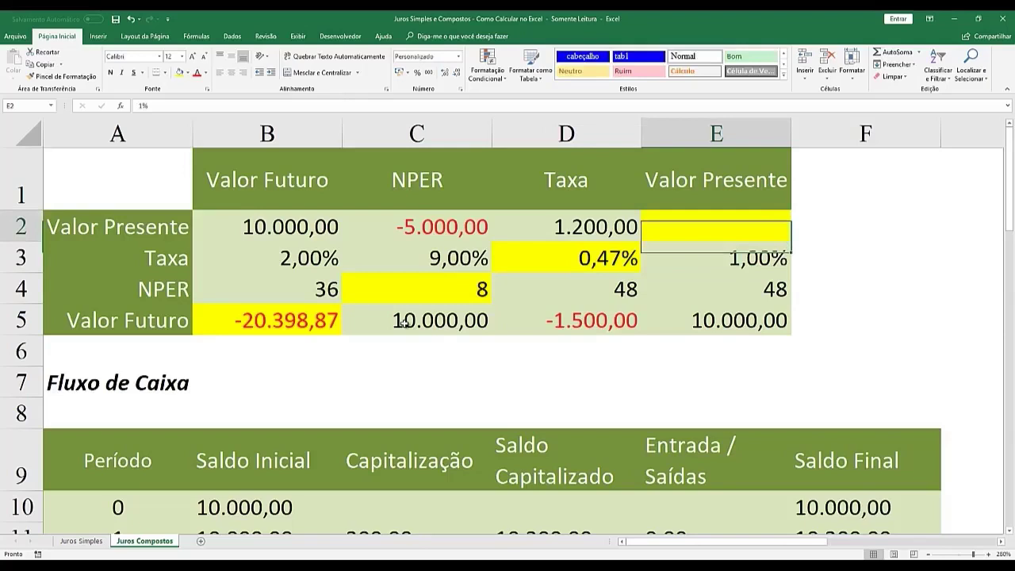
text(=vp)
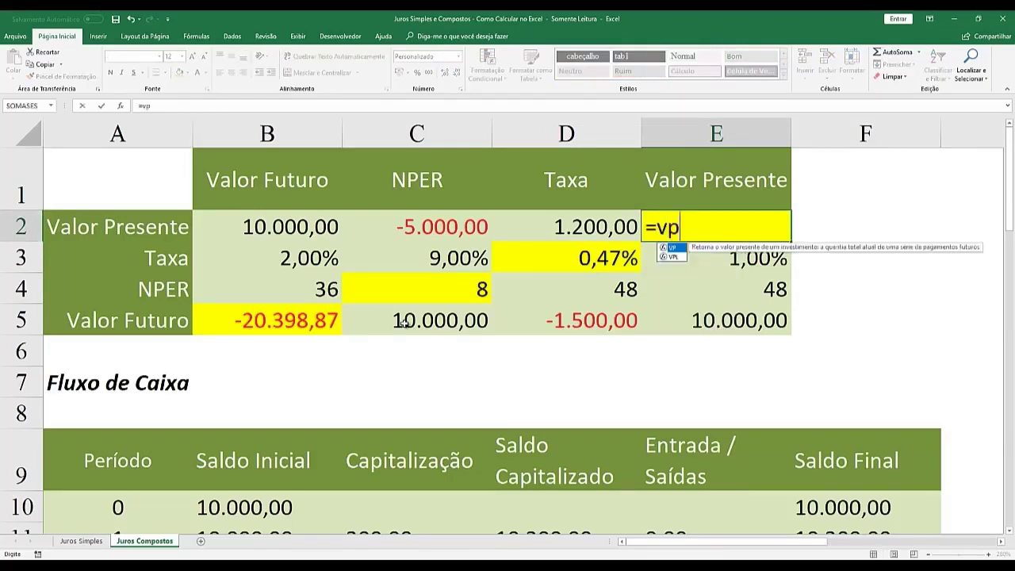
text(()
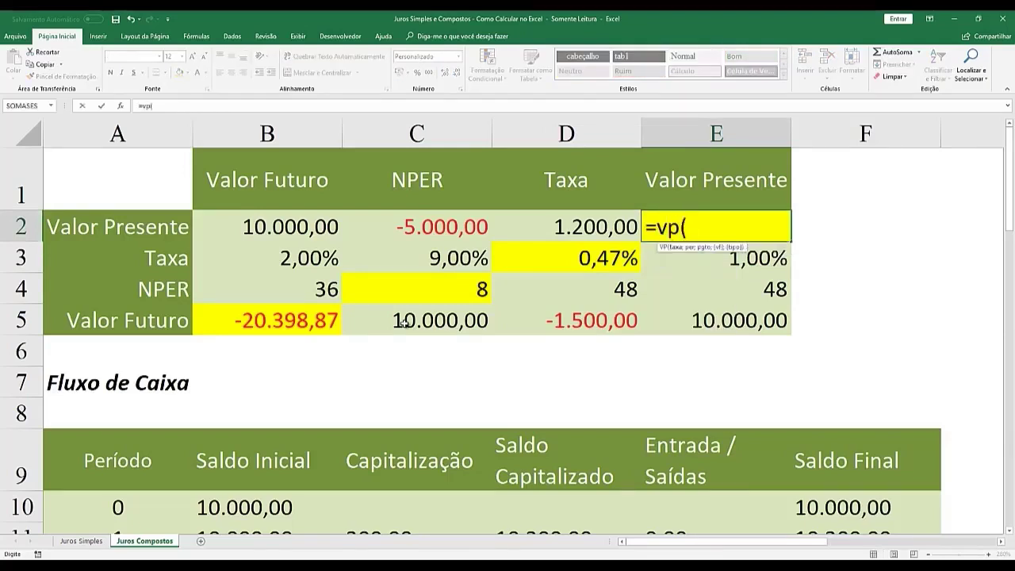
key(Down)
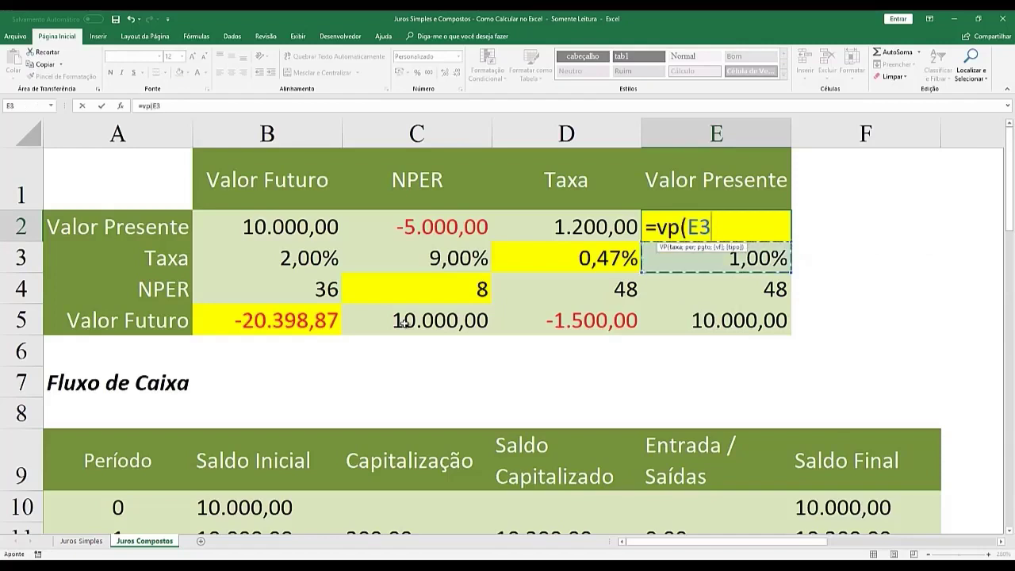
text(;)
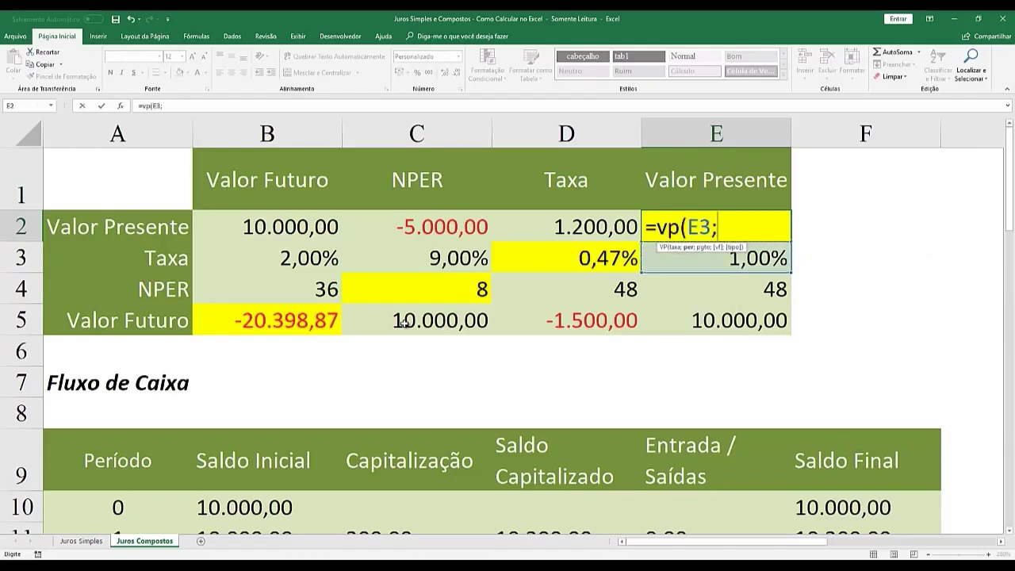
key(Down)
key(Down)
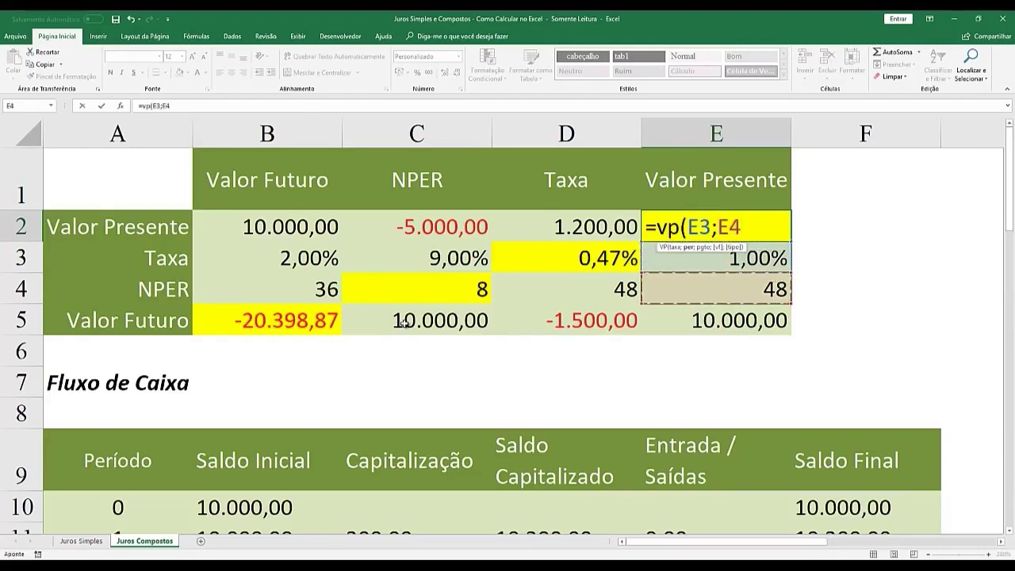
text(;;)
key(Down)
key(Down)
key(Down)
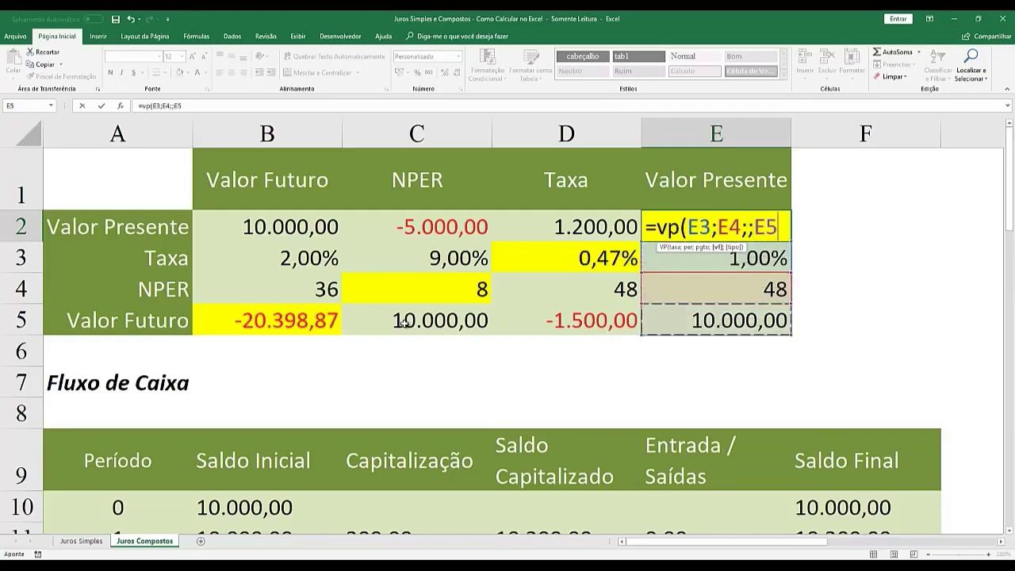
text())
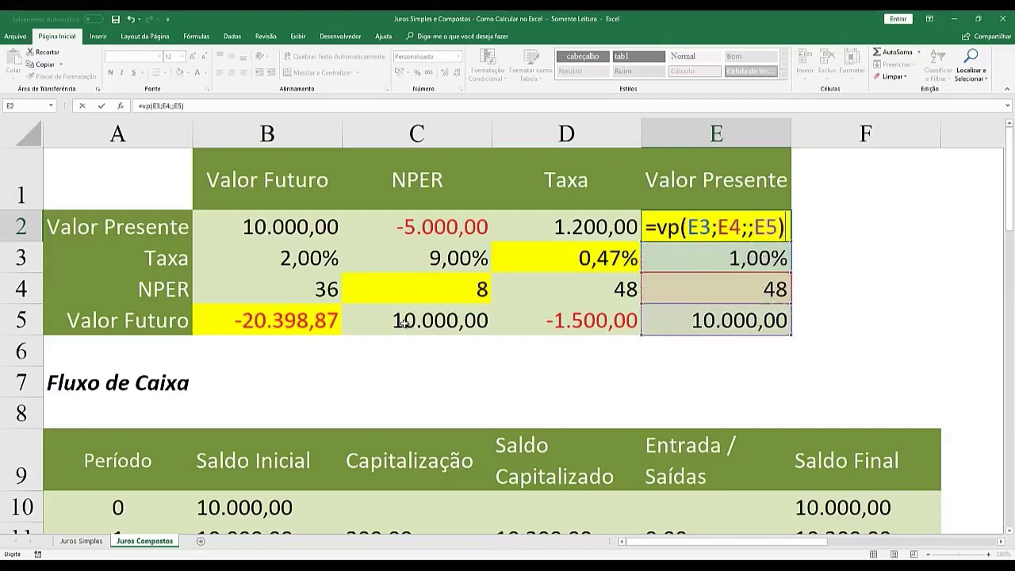
key(Return)
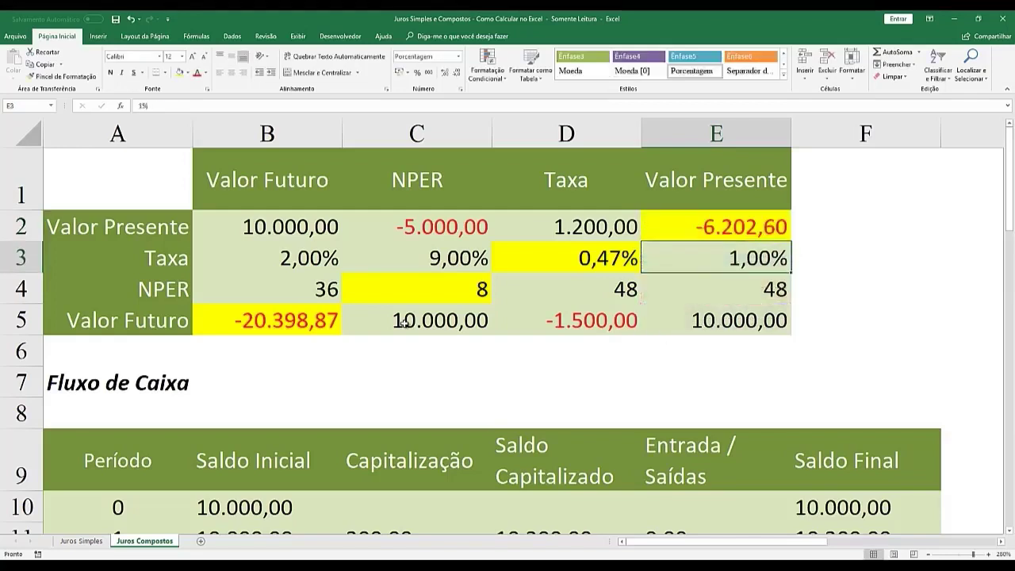